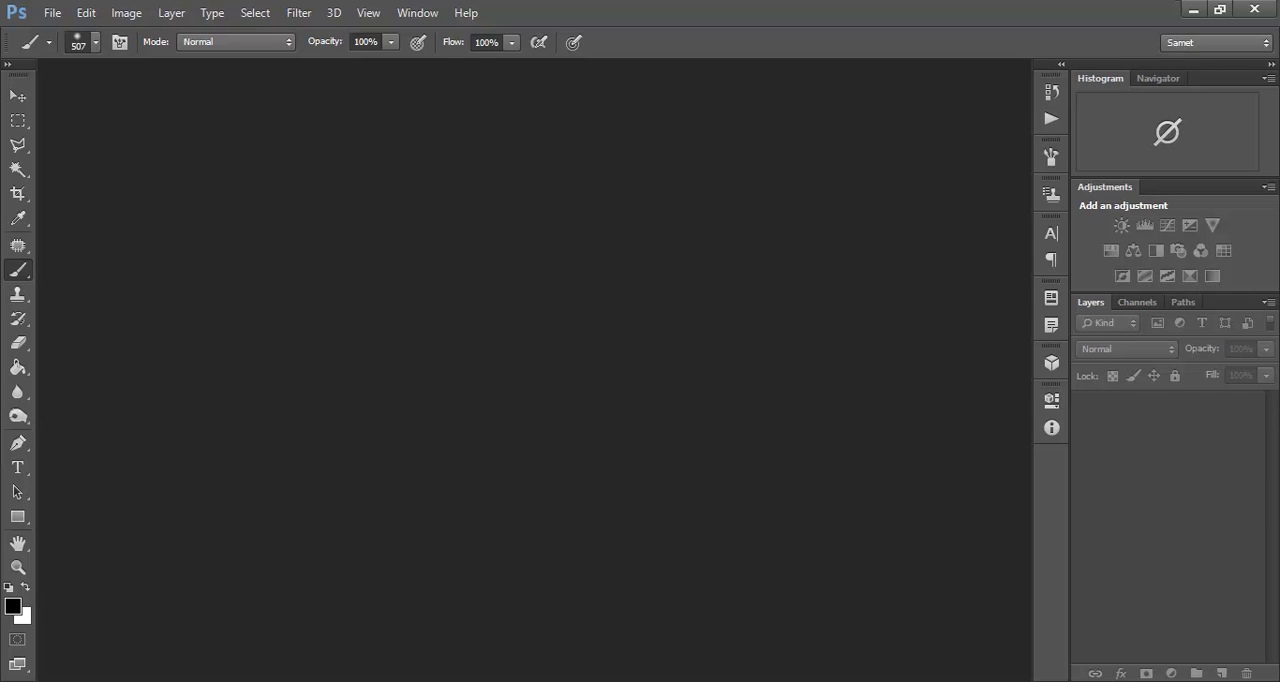
# Step: Open the raw portrait 1 (6).NEF of the blonde cosplayer, keeping the As Shot white balance and default Camera Raw settings
pyautogui.hotkey('ctrl', 'o')
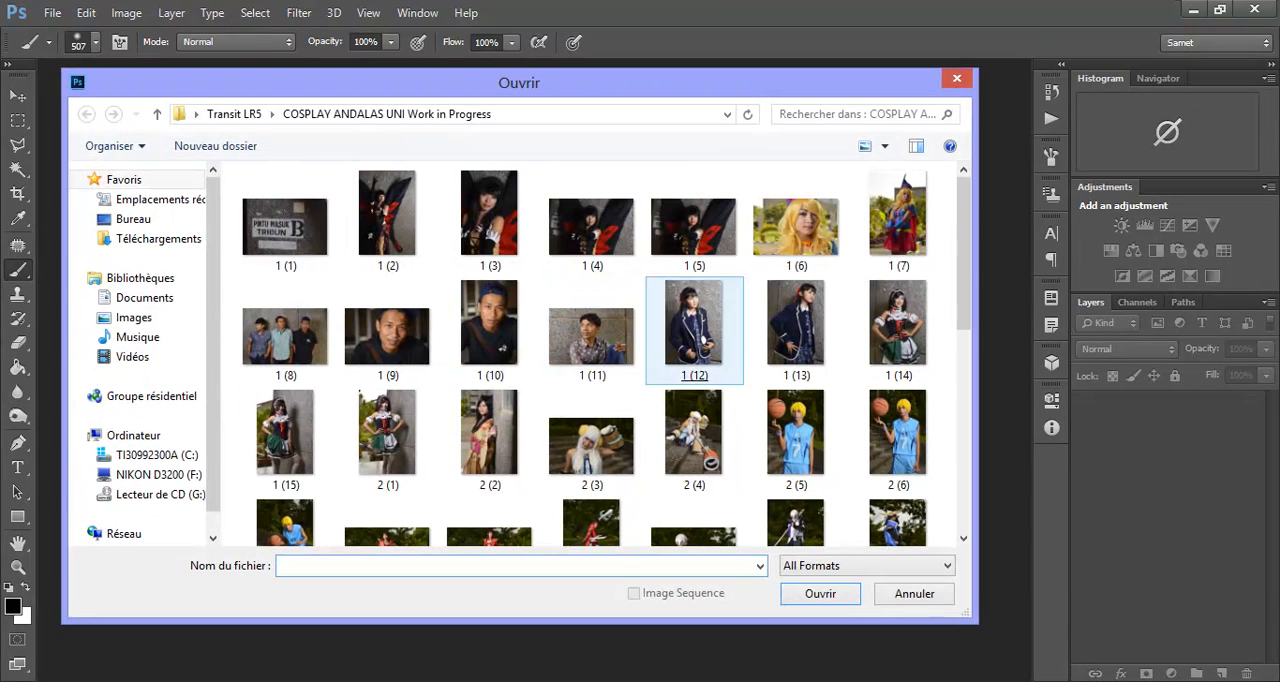
pyautogui.doubleClick(788, 225)
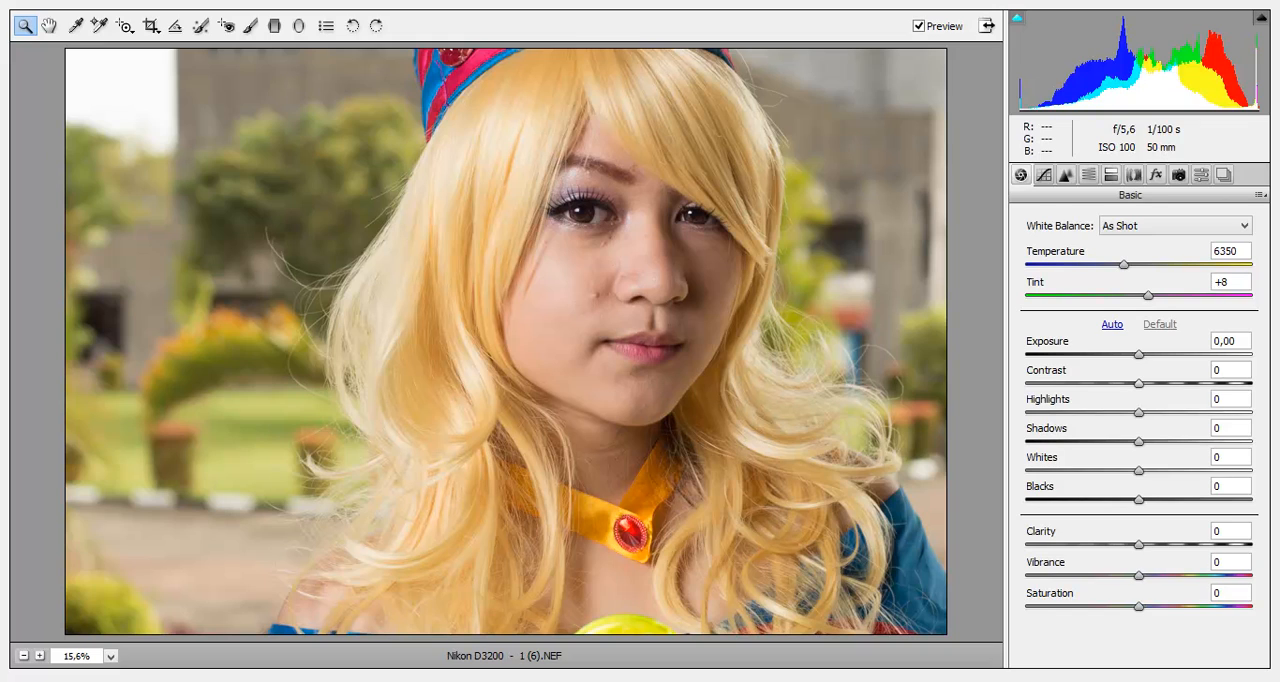
pyautogui.press('Return')
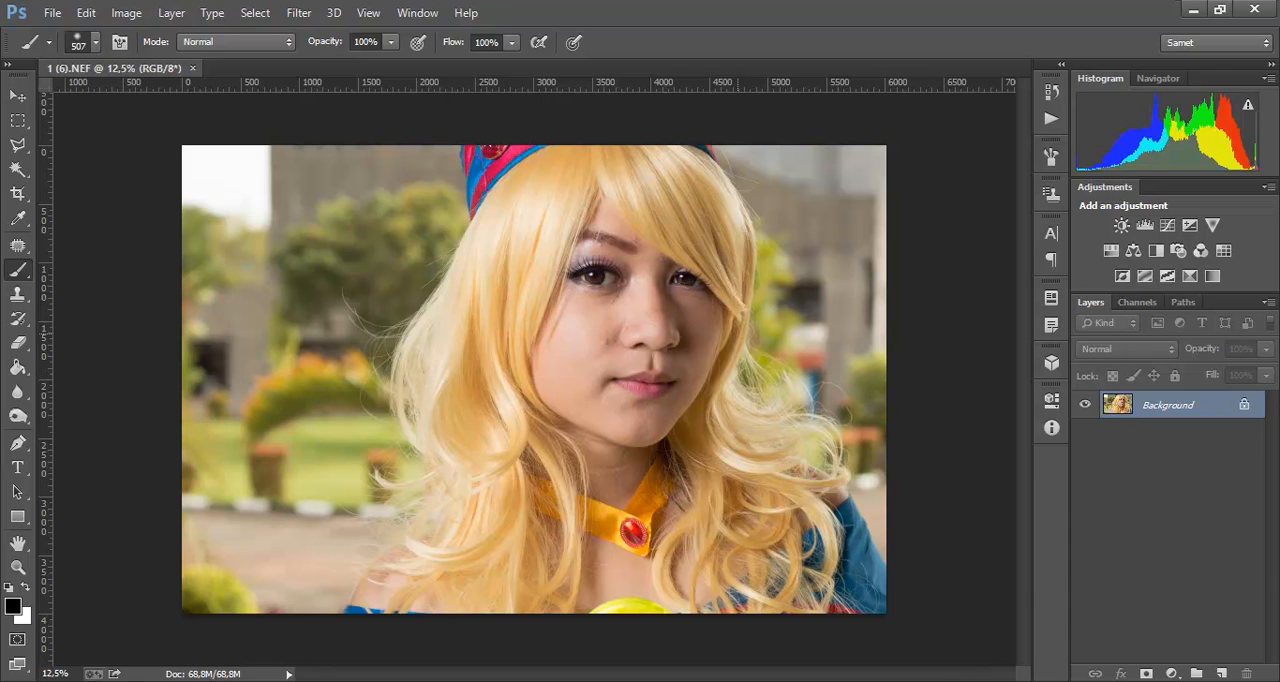
# Step: Activate the Spot Healing Brush and set its size to 72 px for retouching the face
pyautogui.hotkey('ctrl', '+')
pyautogui.hotkey('ctrl', '+')
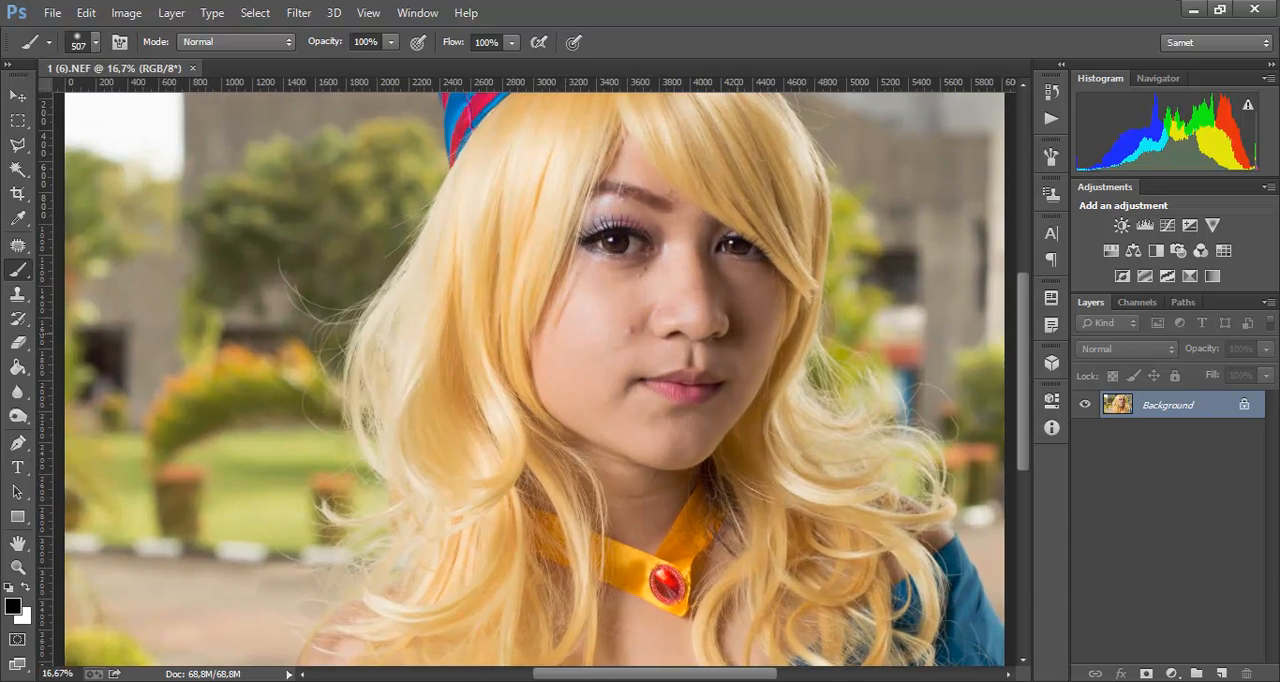
pyautogui.moveTo(743, 334); pyautogui.dragTo(595, 353)
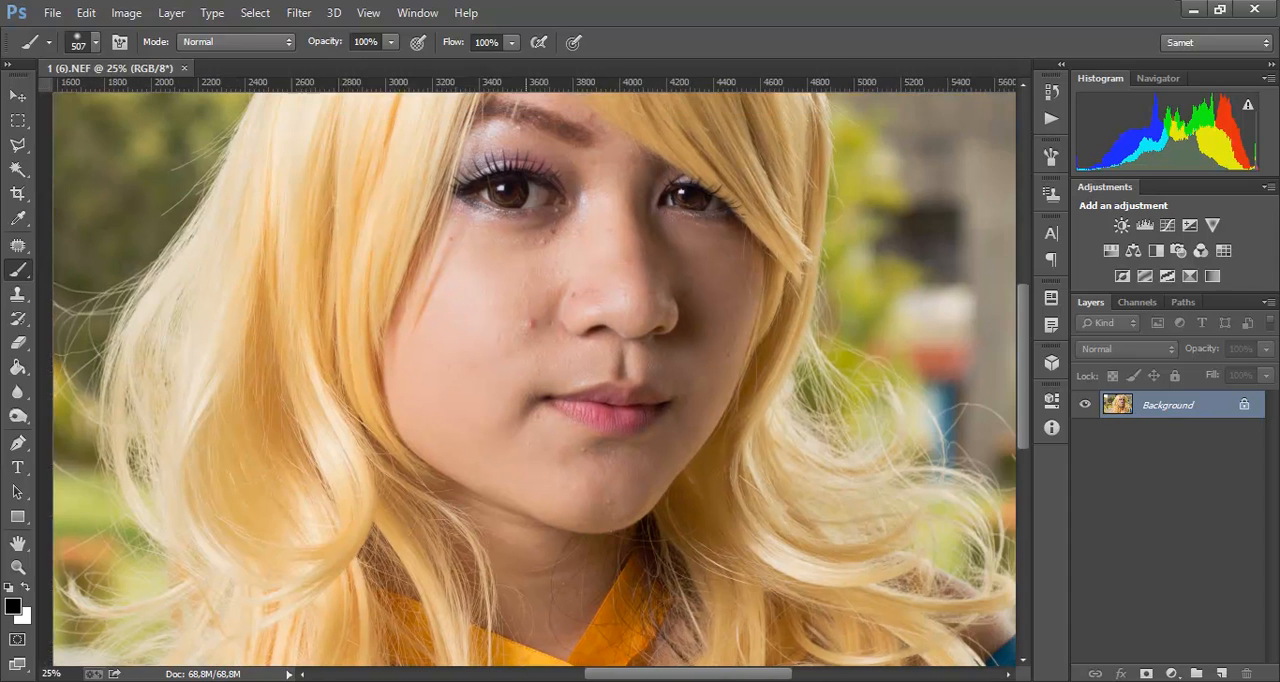
pyautogui.hotkey('ctrl', '+')
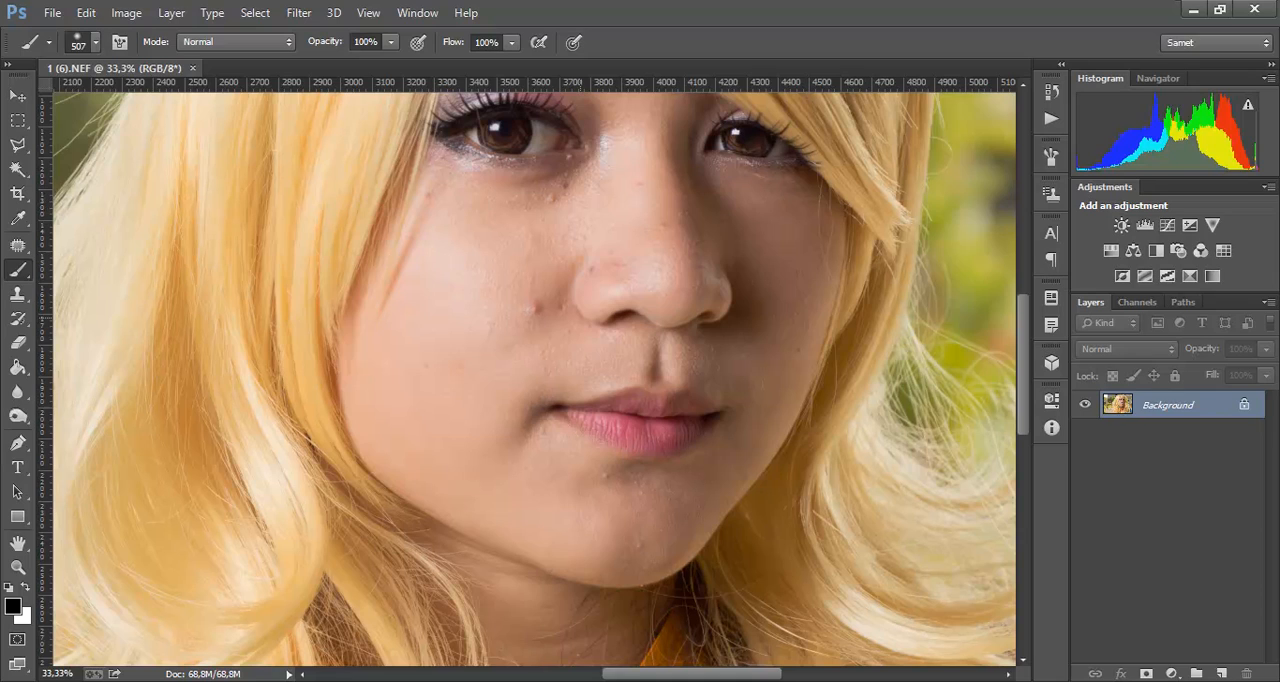
pyautogui.click(17, 245)
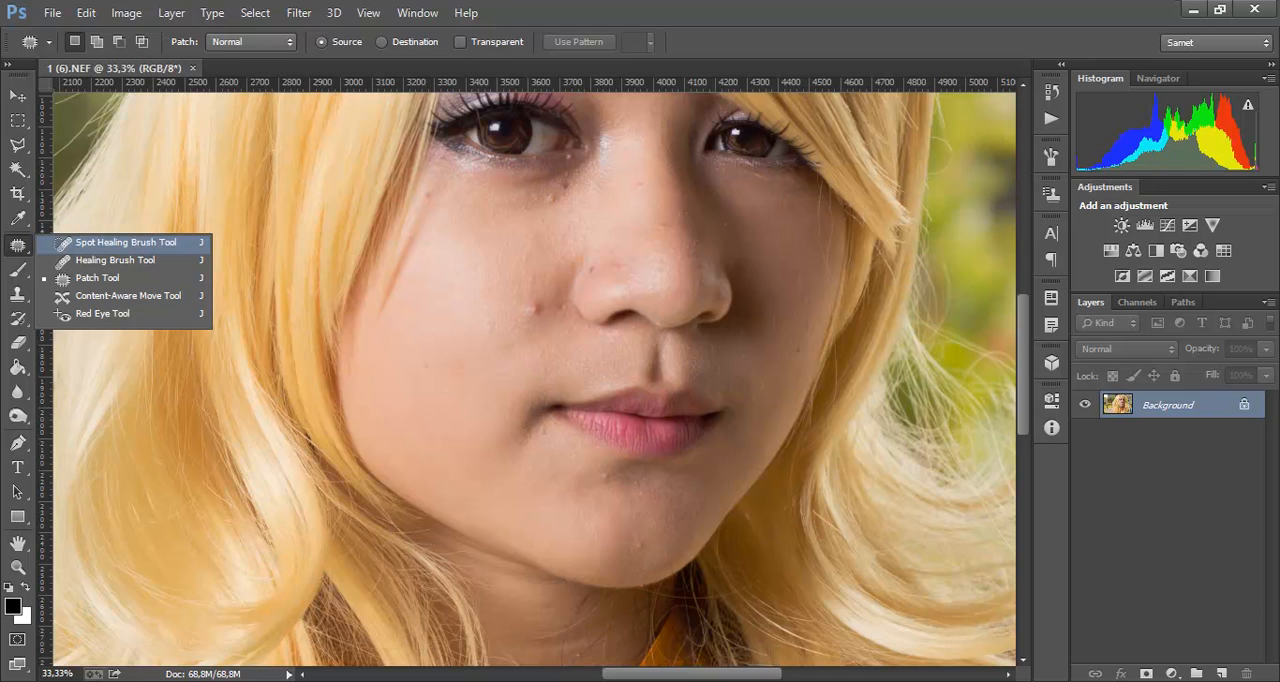
pyautogui.click(120, 242)
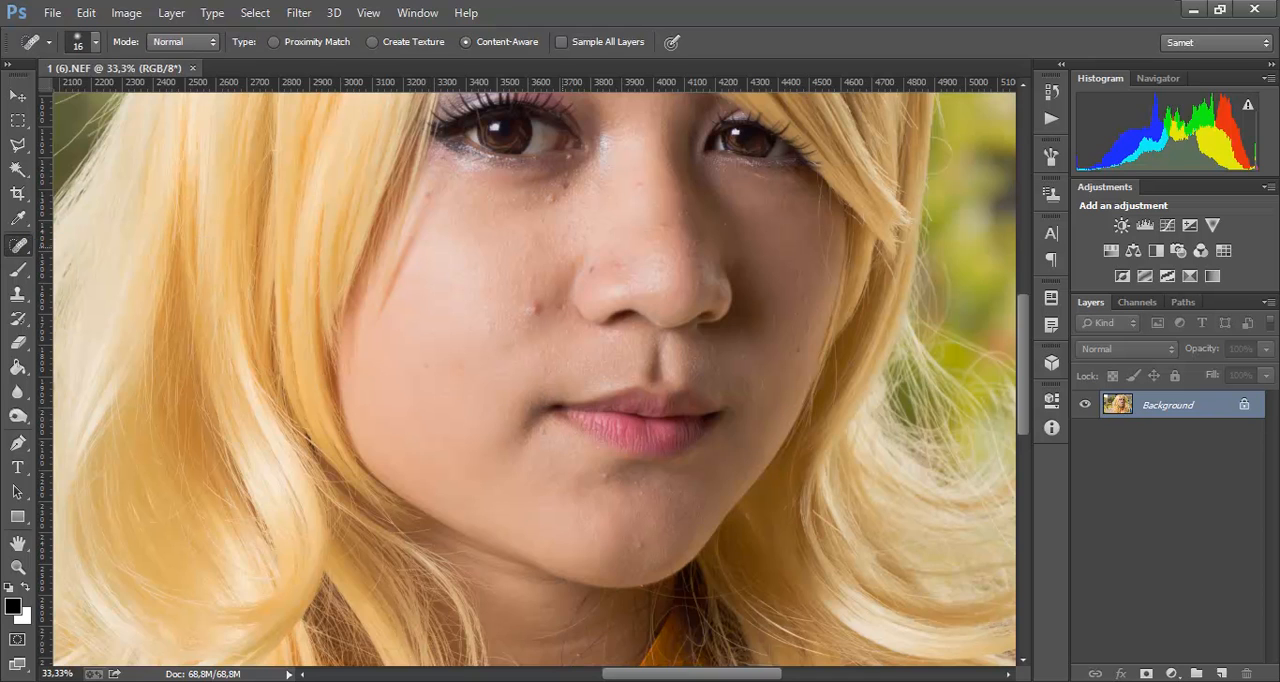
pyautogui.hotkey('ctrl', '+')
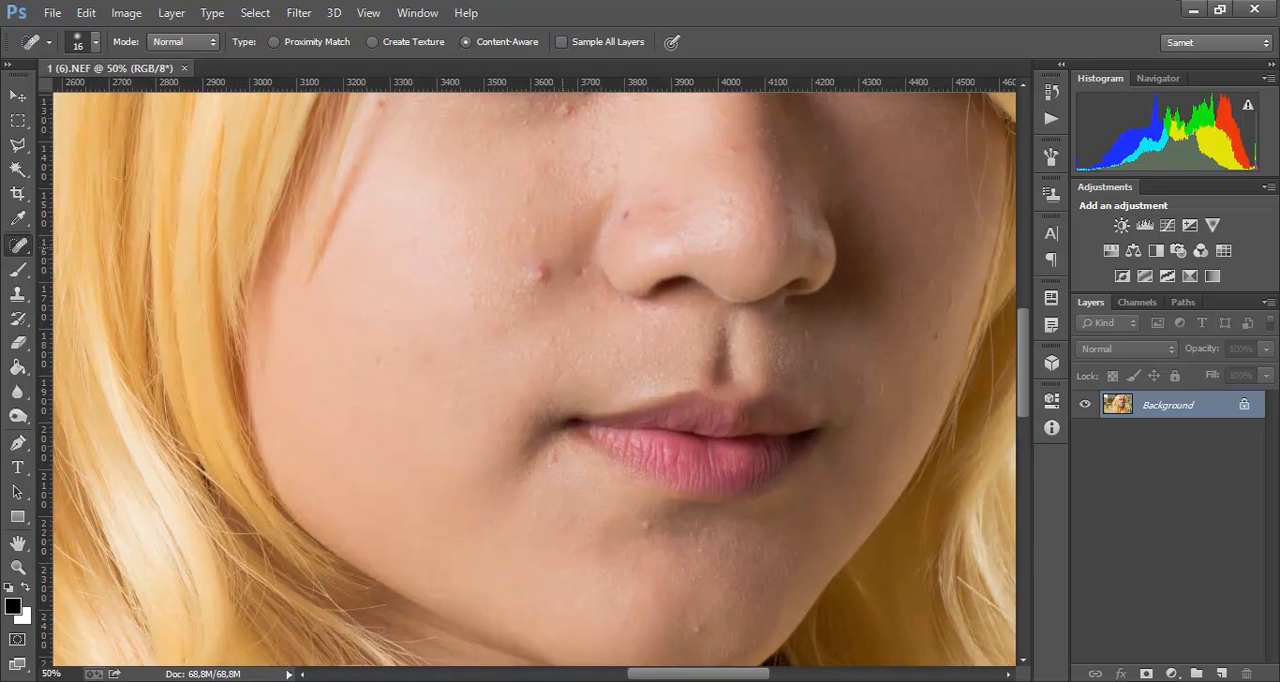
pyautogui.moveTo(563, 247); pyautogui.dragTo(591, 247)
# Step: Duplicate the photo layer and convert the locked Background into a regular layer
pyautogui.hotkey('ctrl', 'j')
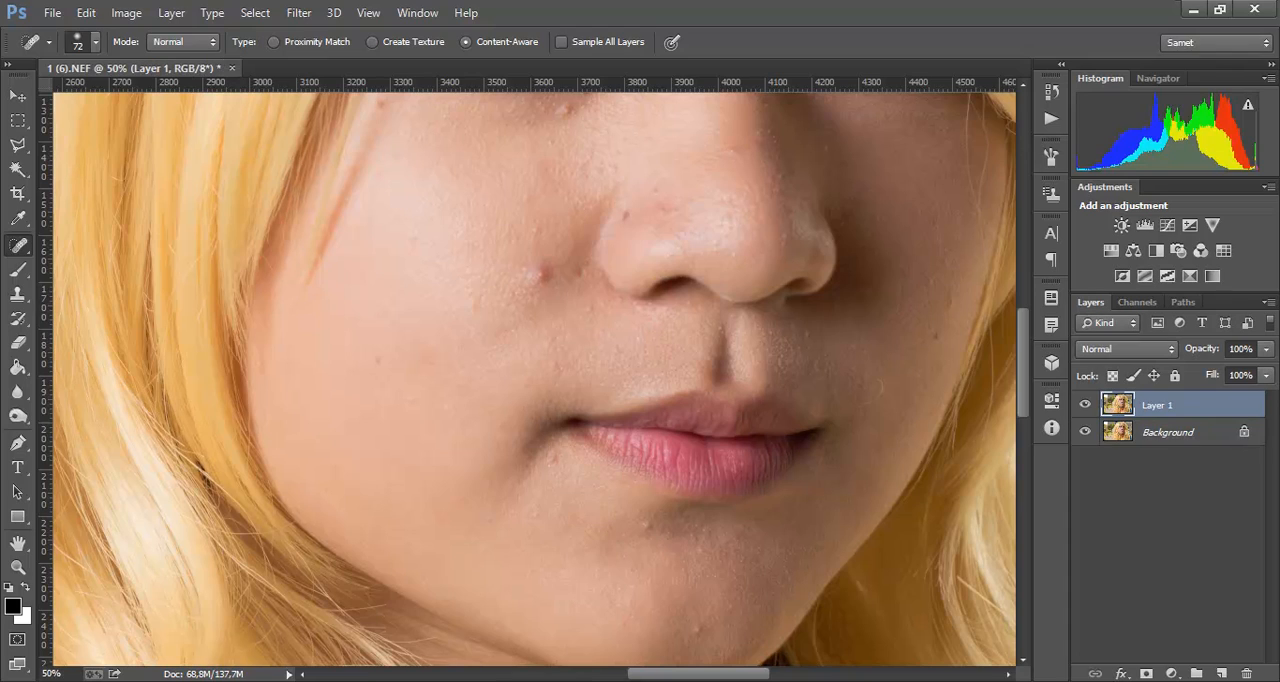
pyautogui.click(1168, 432)
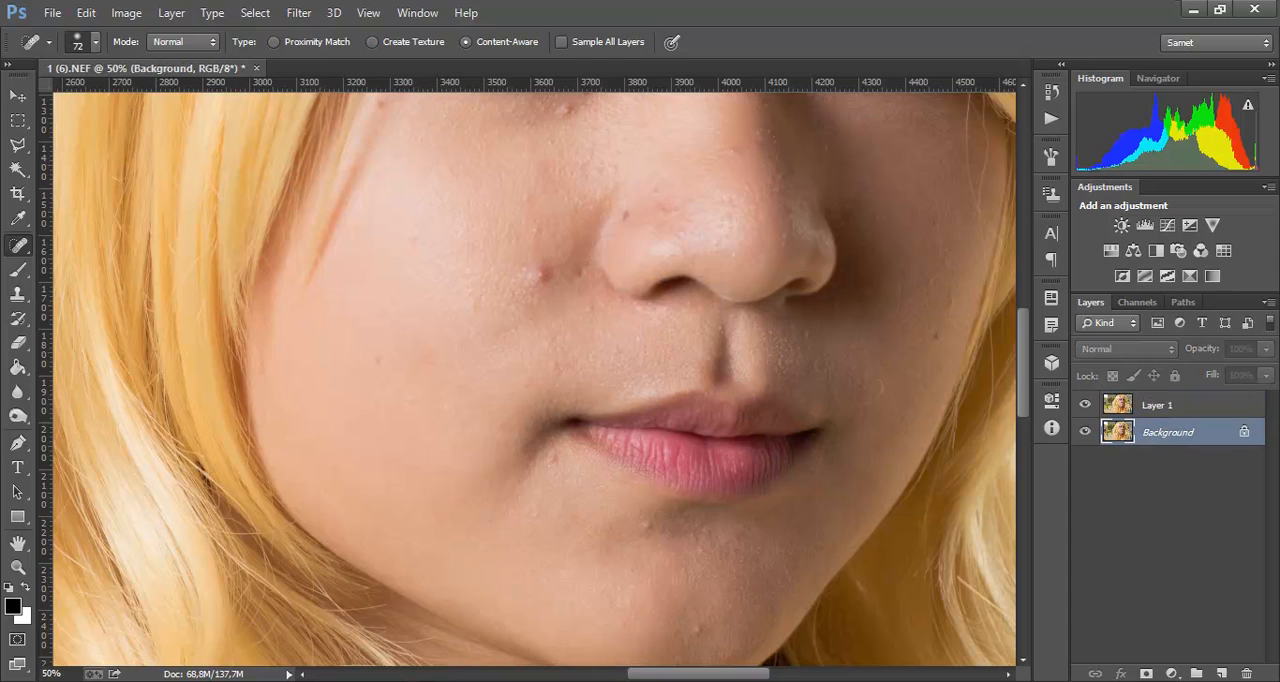
pyautogui.click(1158, 405)
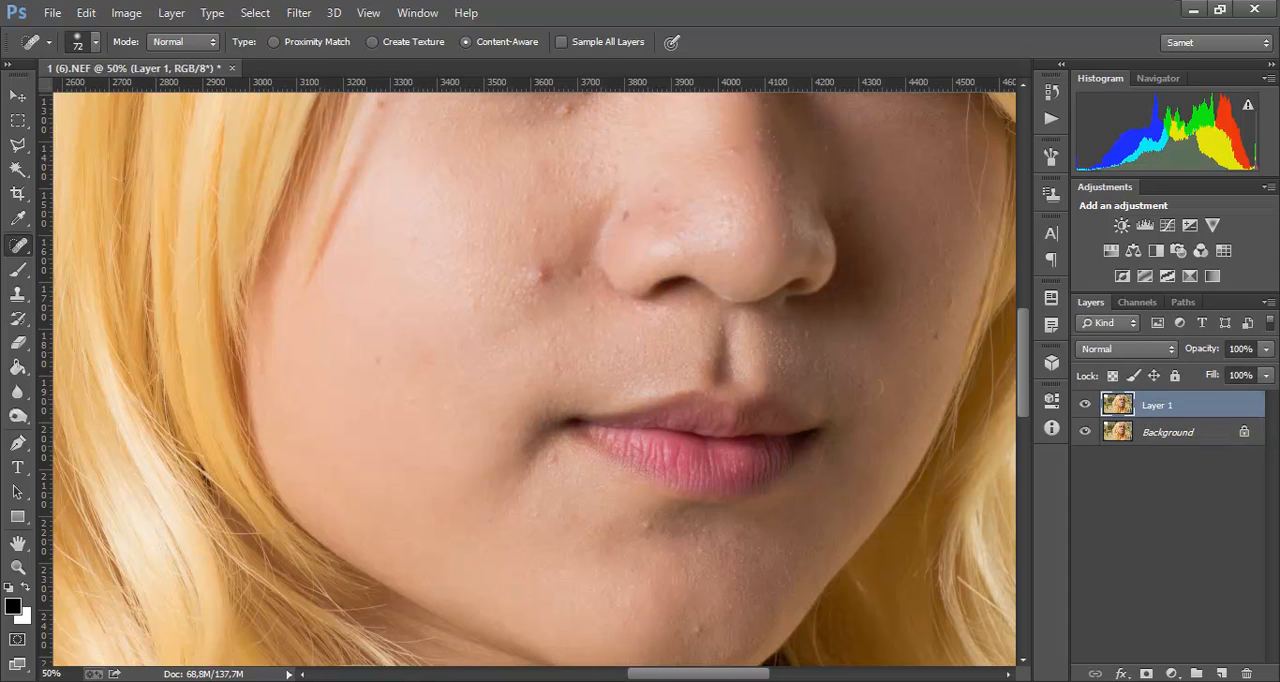
pyautogui.doubleClick(1168, 432)
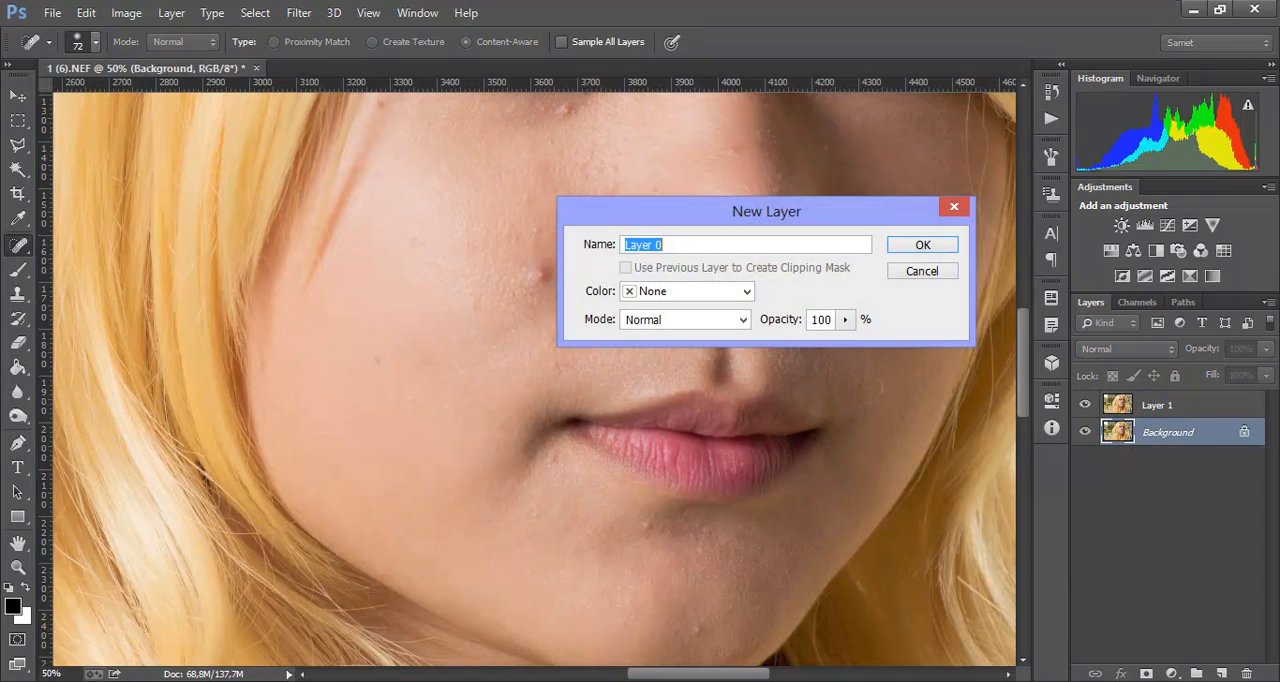
pyautogui.press('Return')
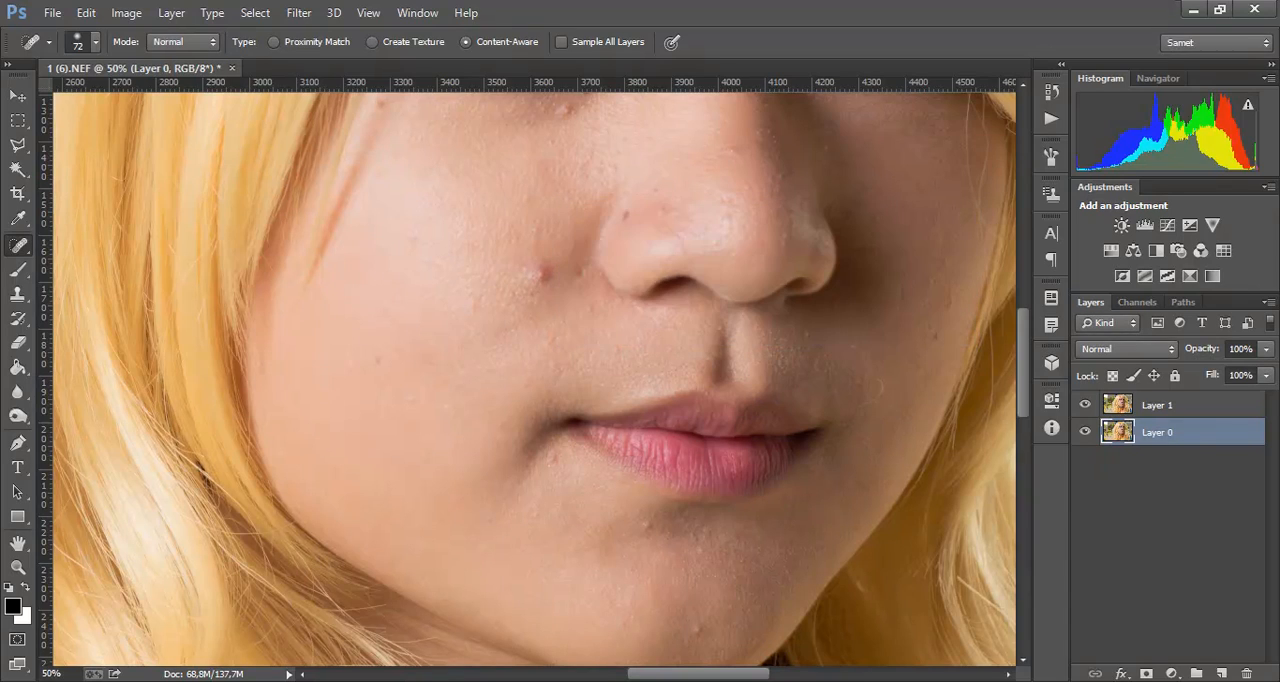
# Step: Rename the lower layer Original and the duplicate above it Copy
pyautogui.doubleClick(1158, 433)
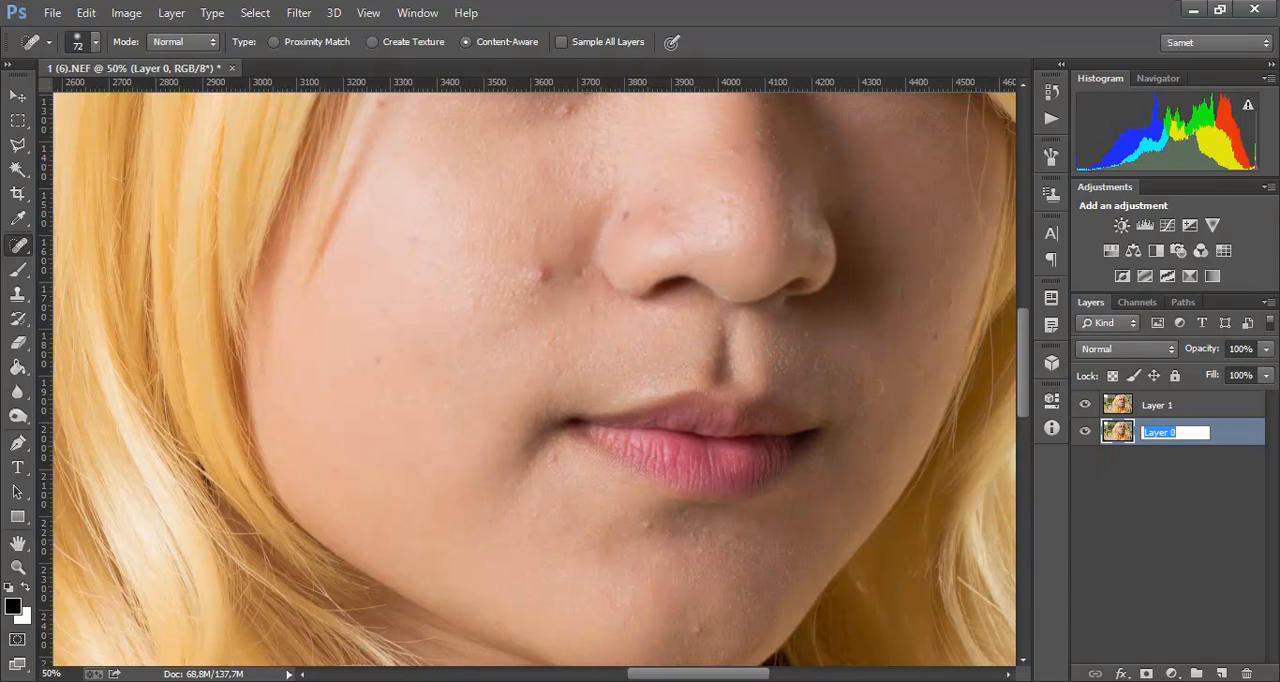
pyautogui.write('Original')
pyautogui.press('Return')
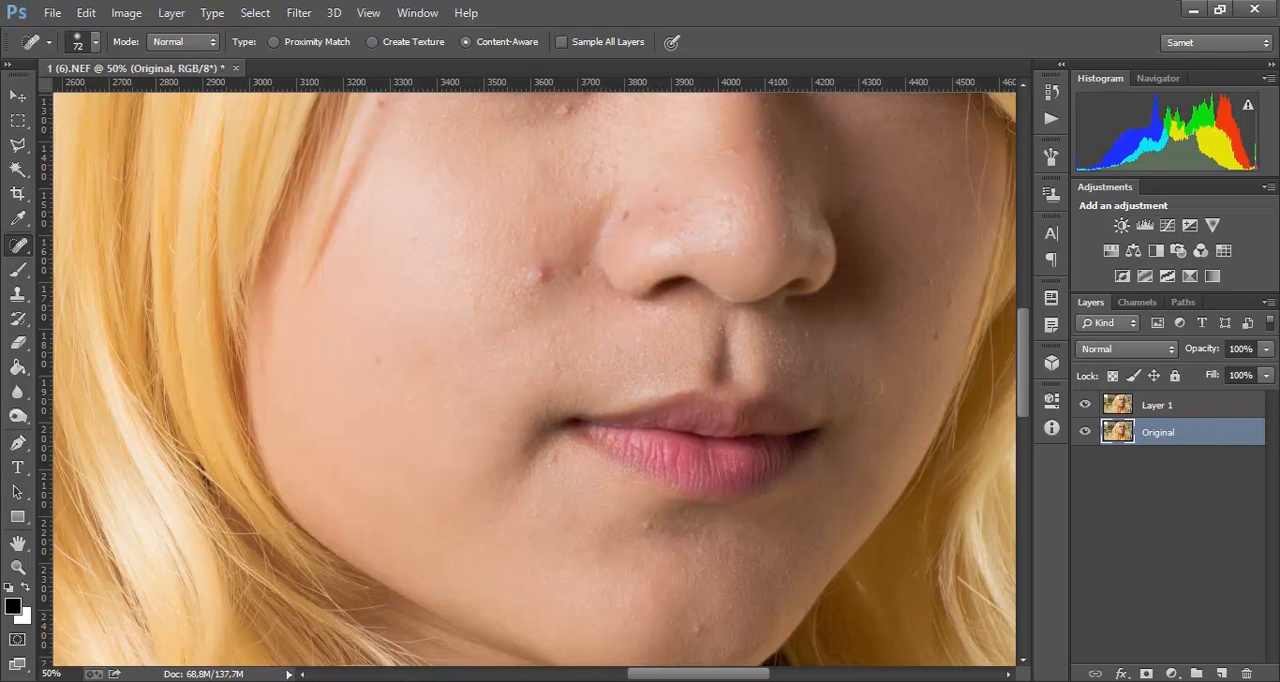
pyautogui.click(1158, 405)
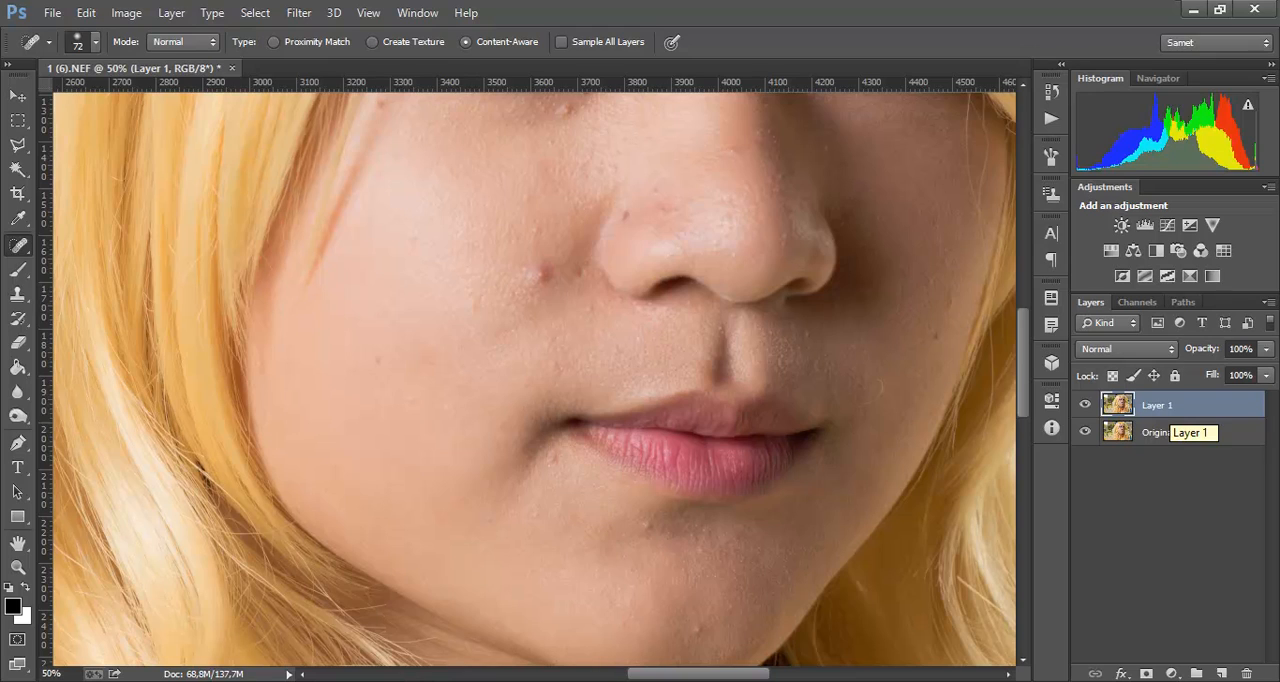
pyautogui.doubleClick(1158, 405)
pyautogui.write('Copy')
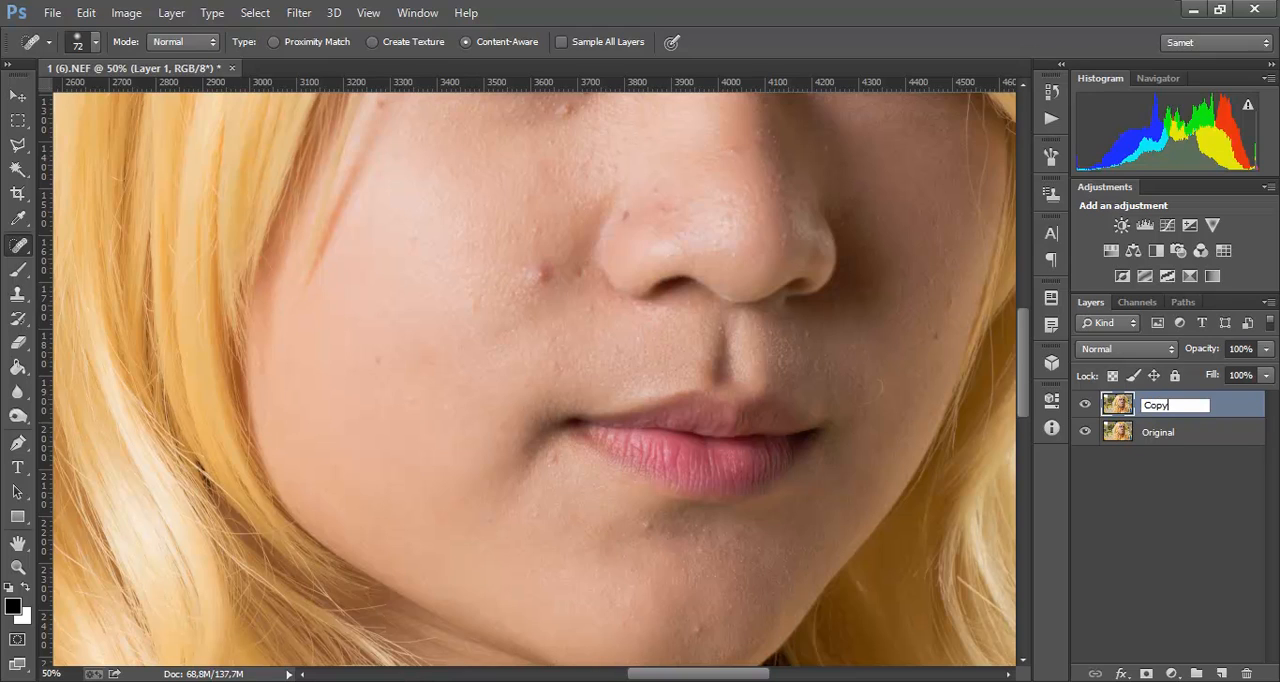
pyautogui.press('Return')
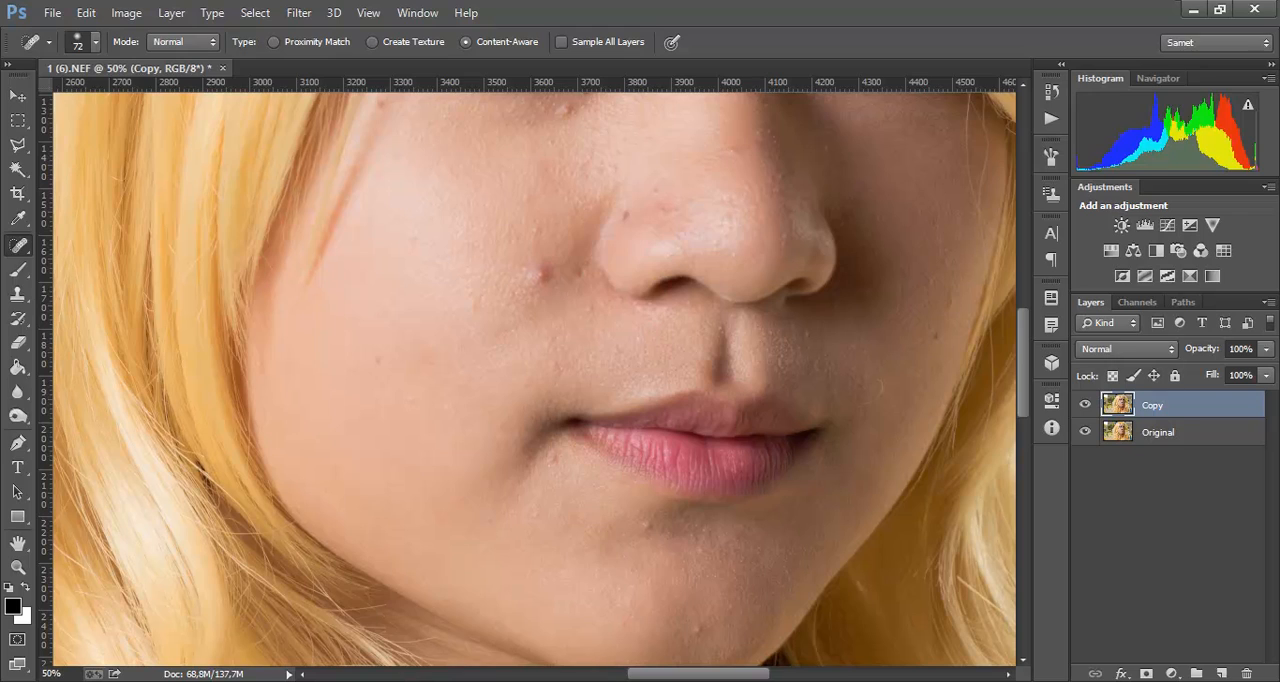
# Step: Examine the skin of the cheeks, nose and under-eye areas up close for blemishes to retouch
pyautogui.rightClick(18, 245)
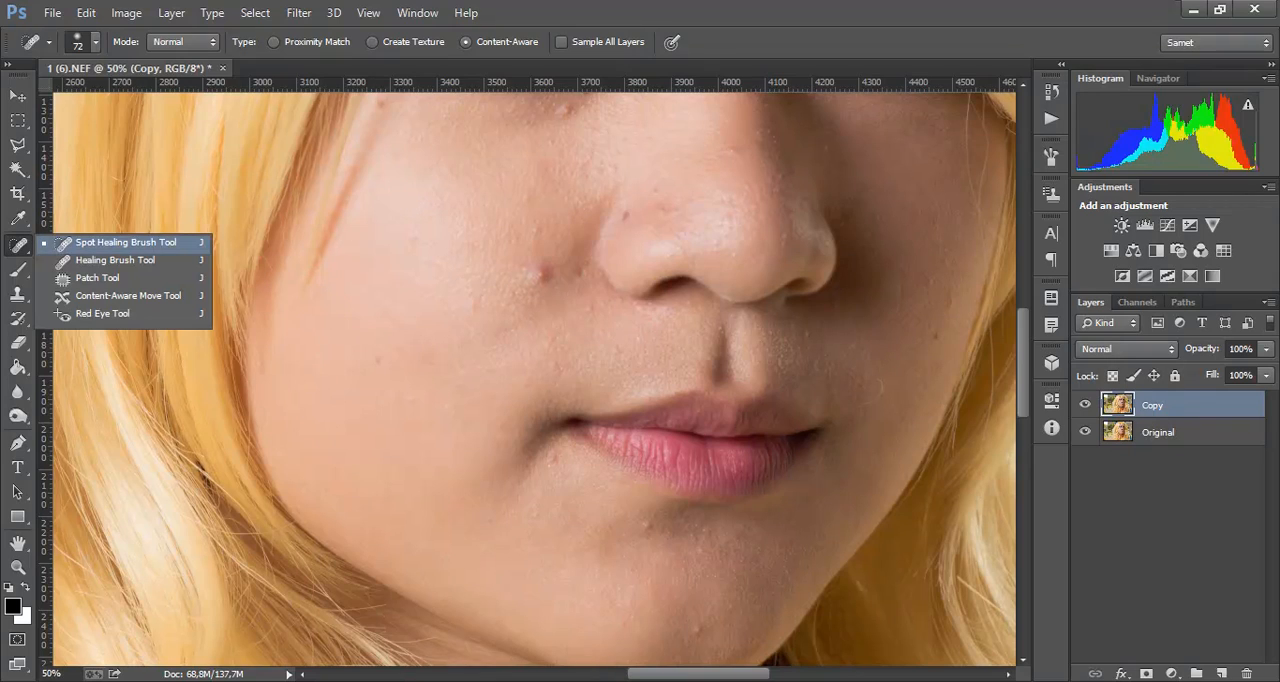
pyautogui.click(125, 243)
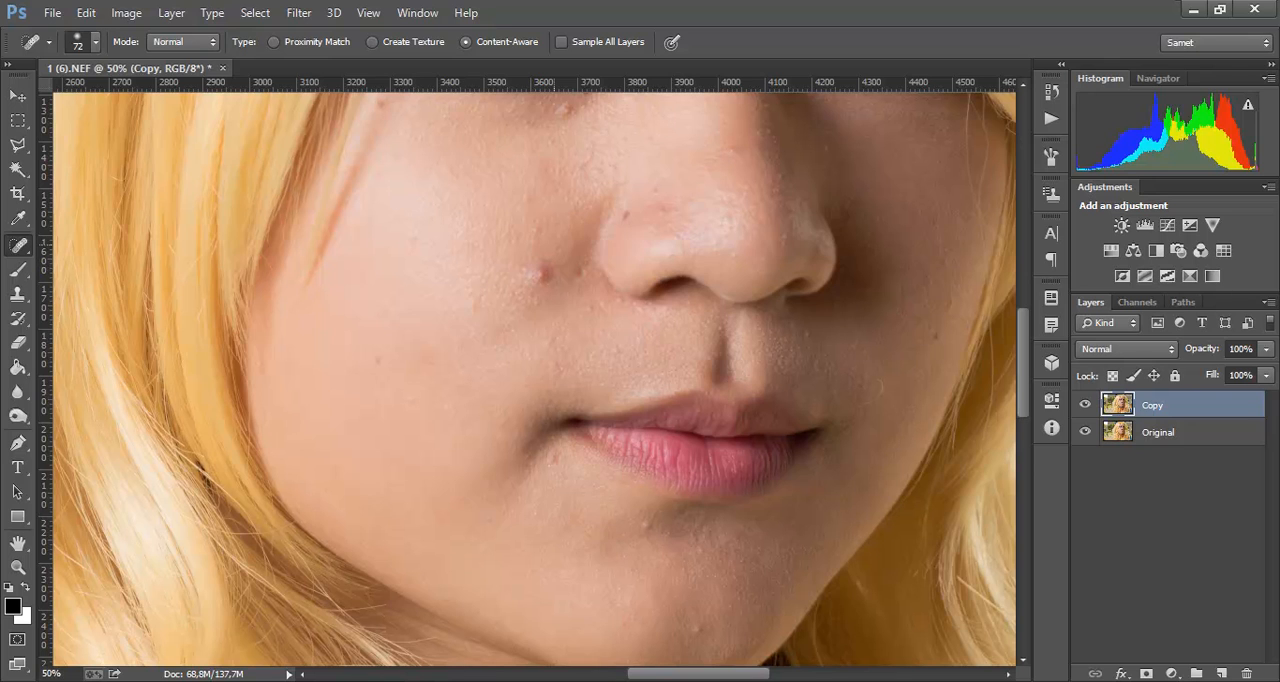
pyautogui.hotkey('ctrl', '+')
pyautogui.hotkey('ctrl', '-')
pyautogui.hotkey('ctrl', '-')
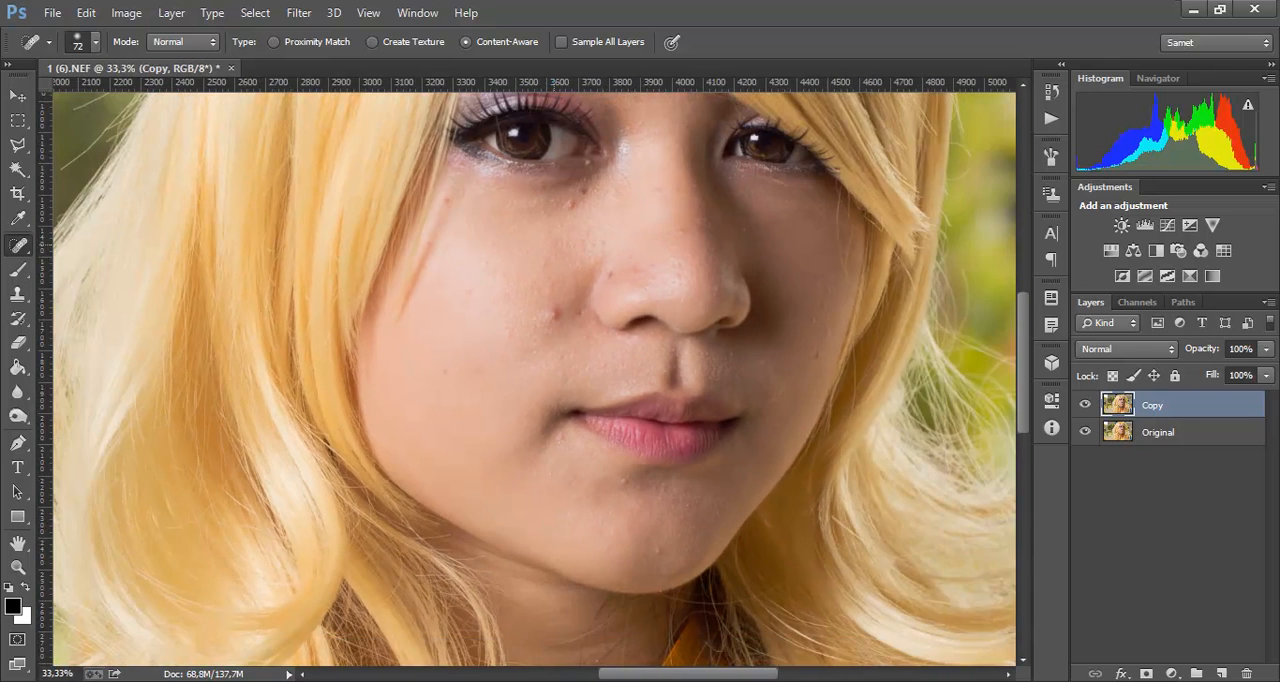
pyautogui.hotkey('ctrl', '+')
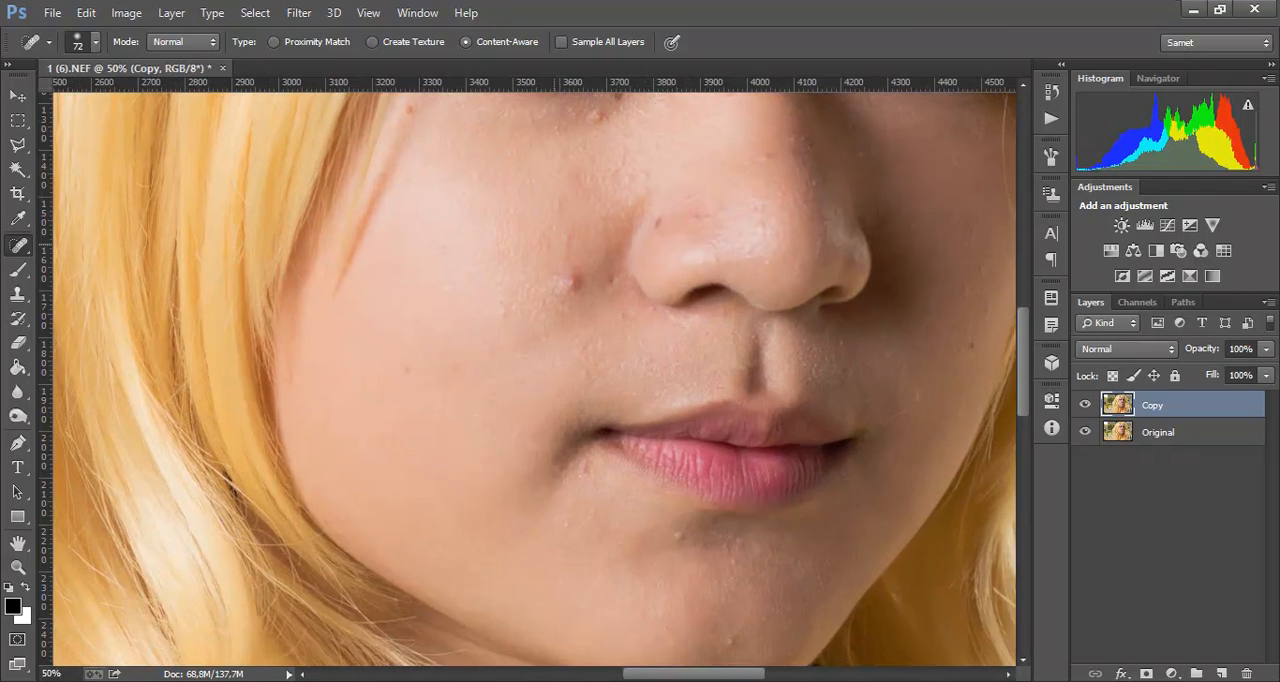
pyautogui.hotkey('ctrl', '+')
pyautogui.moveTo(557, 244); pyautogui.dragTo(482, 305)
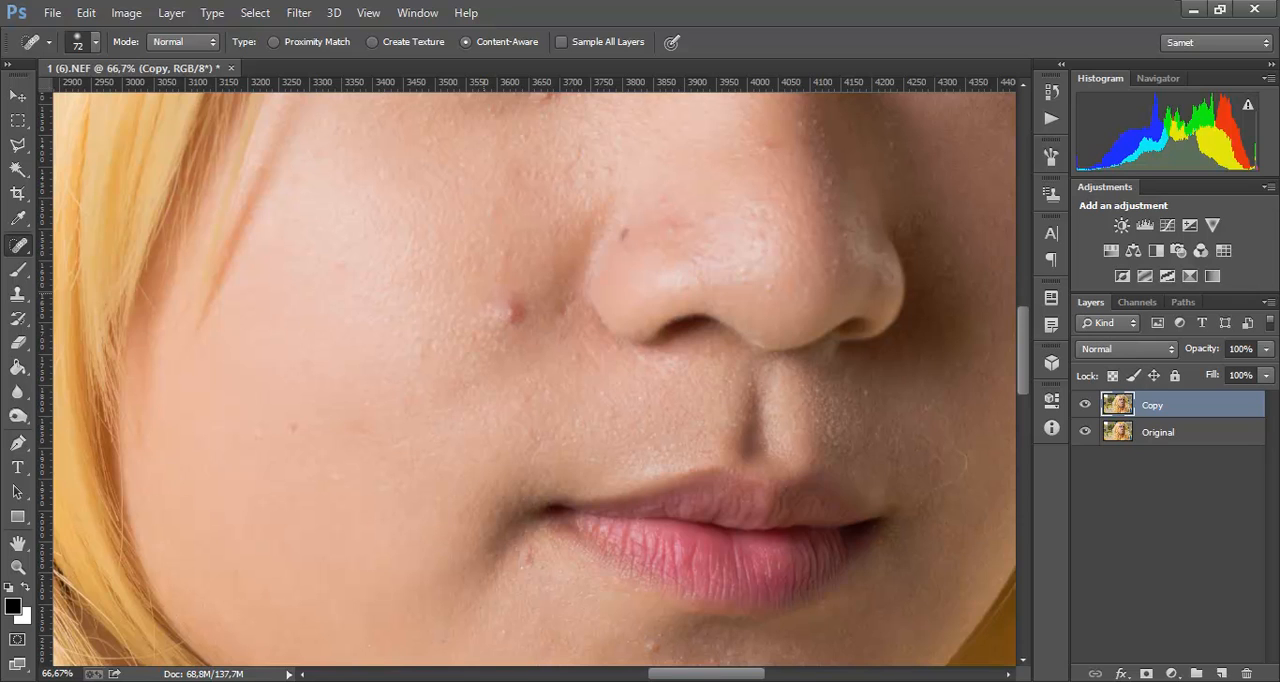
pyautogui.moveTo(484, 294); pyautogui.dragTo(559, 312)
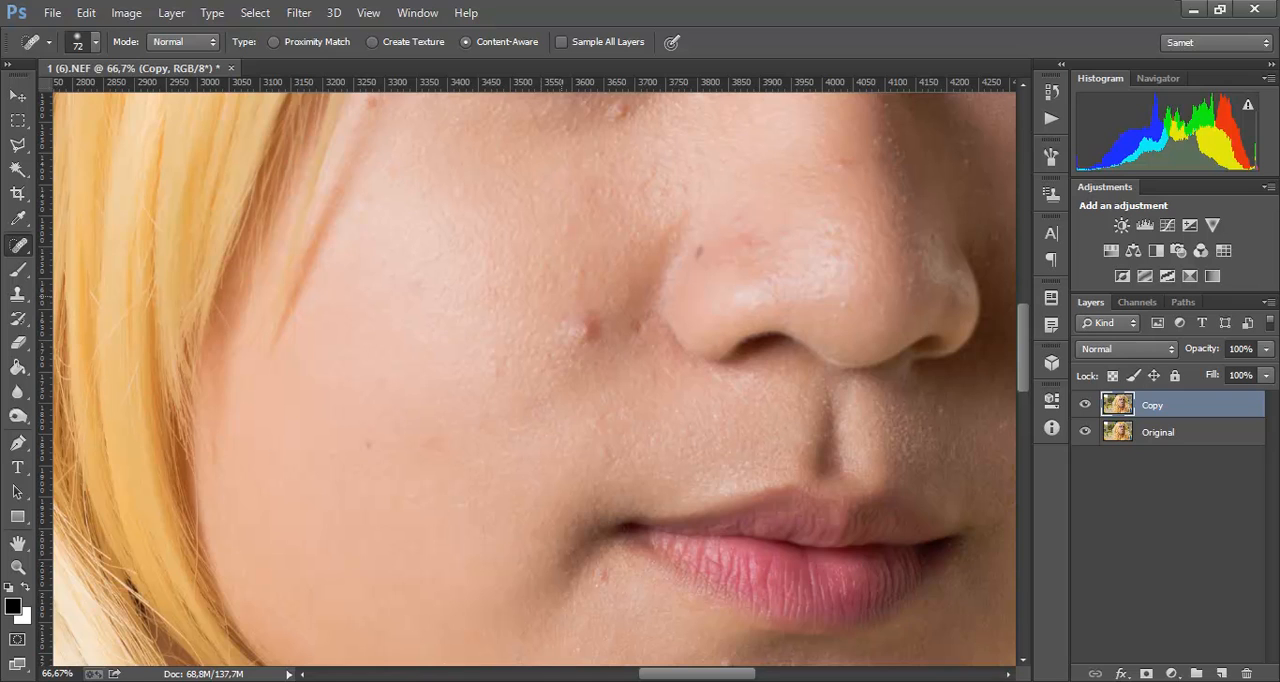
pyautogui.moveTo(562, 301); pyautogui.dragTo(437, 531)
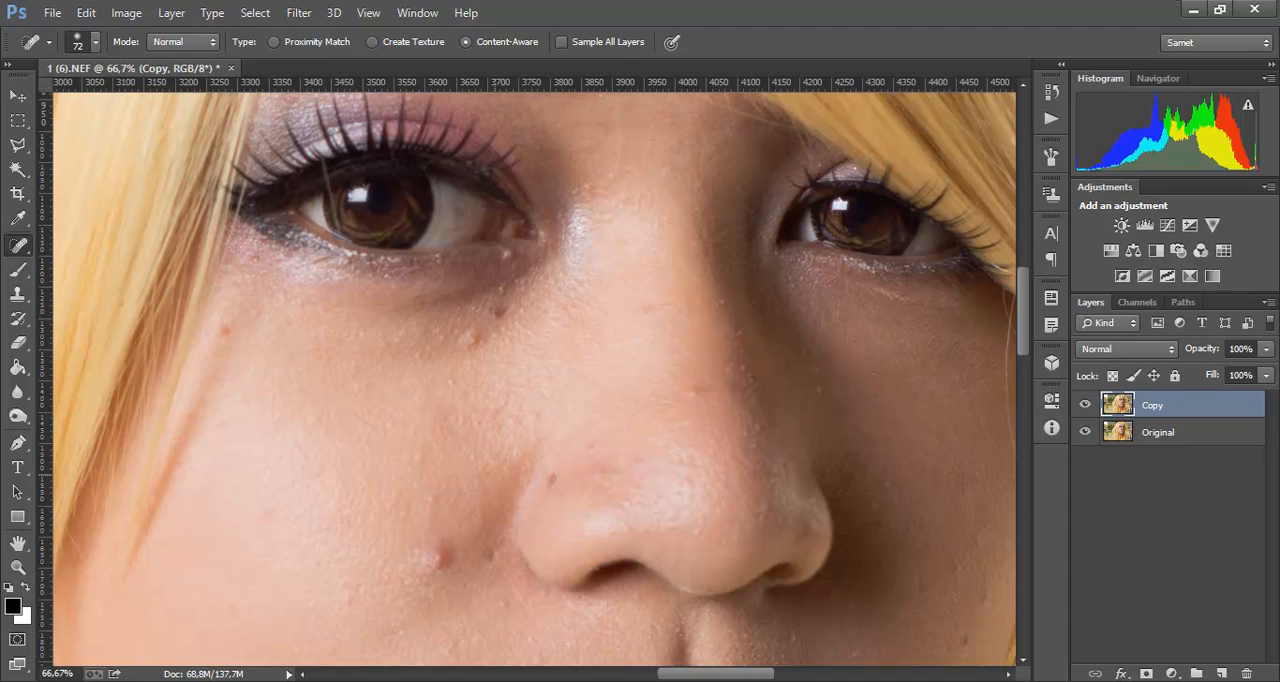
pyautogui.scroll(-3, 534, 379)
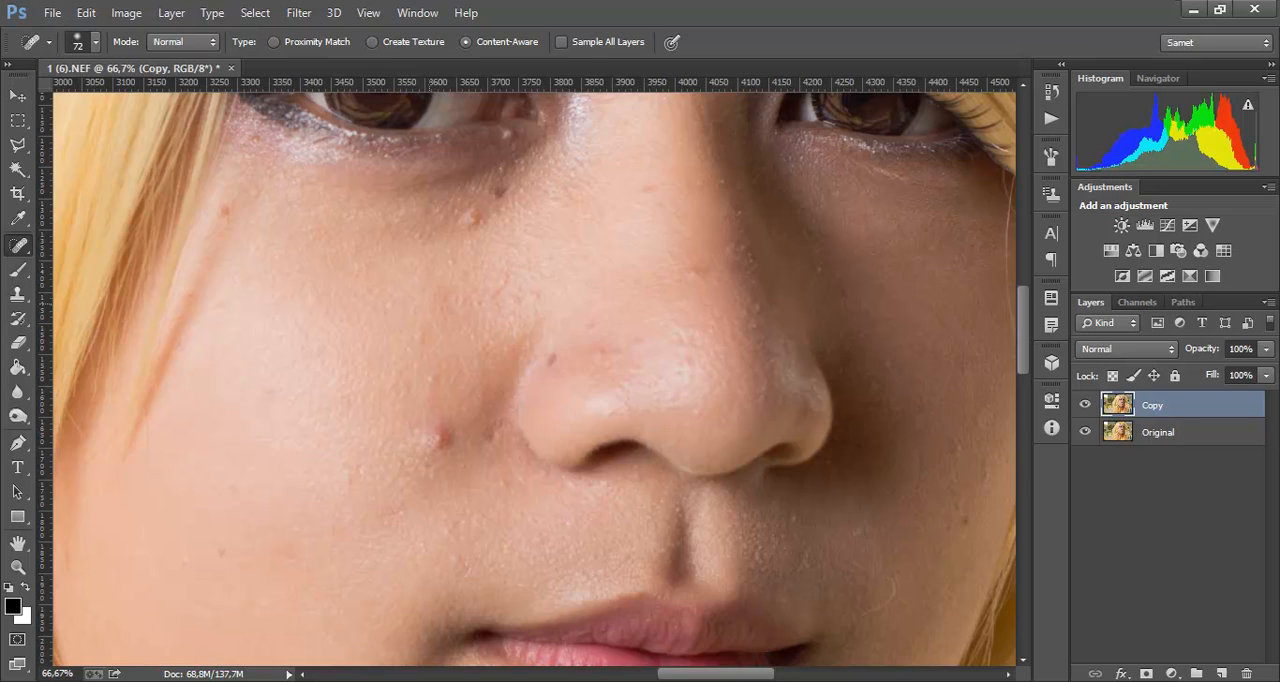
# Step: Reduce the Spot Healing Brush to 36 px and remove the blemishes on the cheek, under the eye and on the nose
pyautogui.keyDown('alt'); pyautogui.rightClick(428, 303); pyautogui.keyUp('alt')
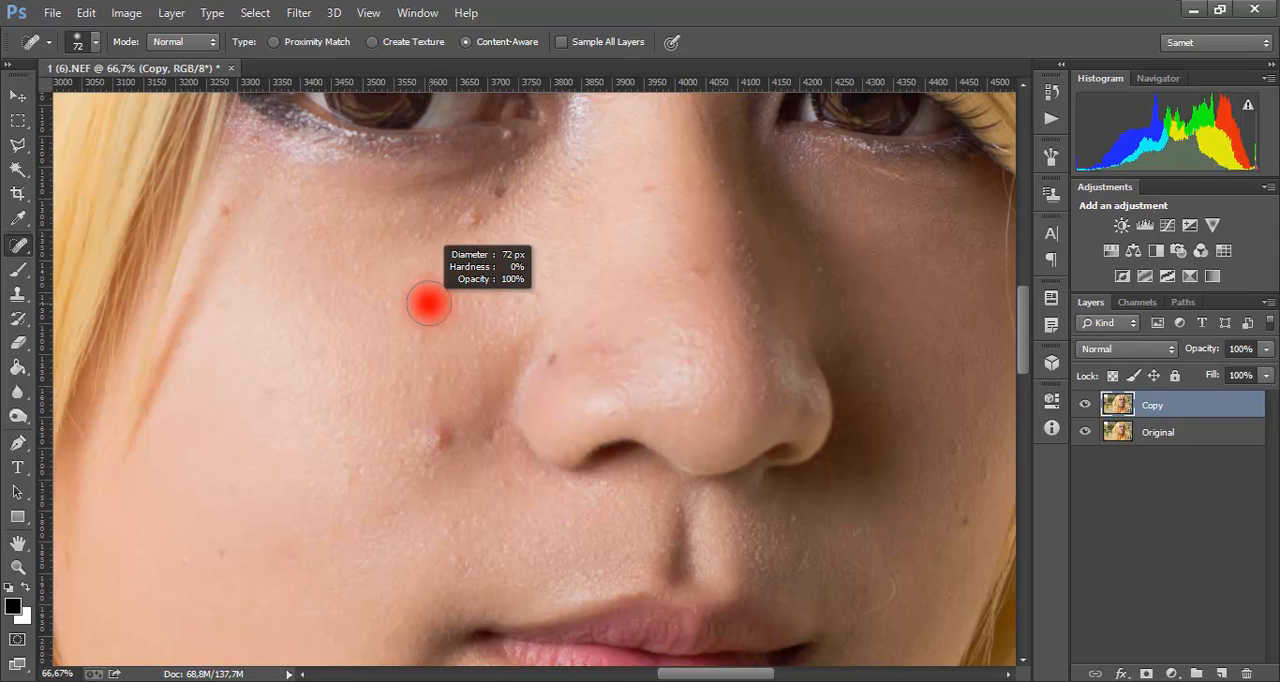
pyautogui.moveTo(428, 303)
pyautogui.mouseDown()
pyautogui.moveTo(509, 308)
pyautogui.moveTo(412, 306)
pyautogui.moveTo(428, 303)
pyautogui.mouseUp()
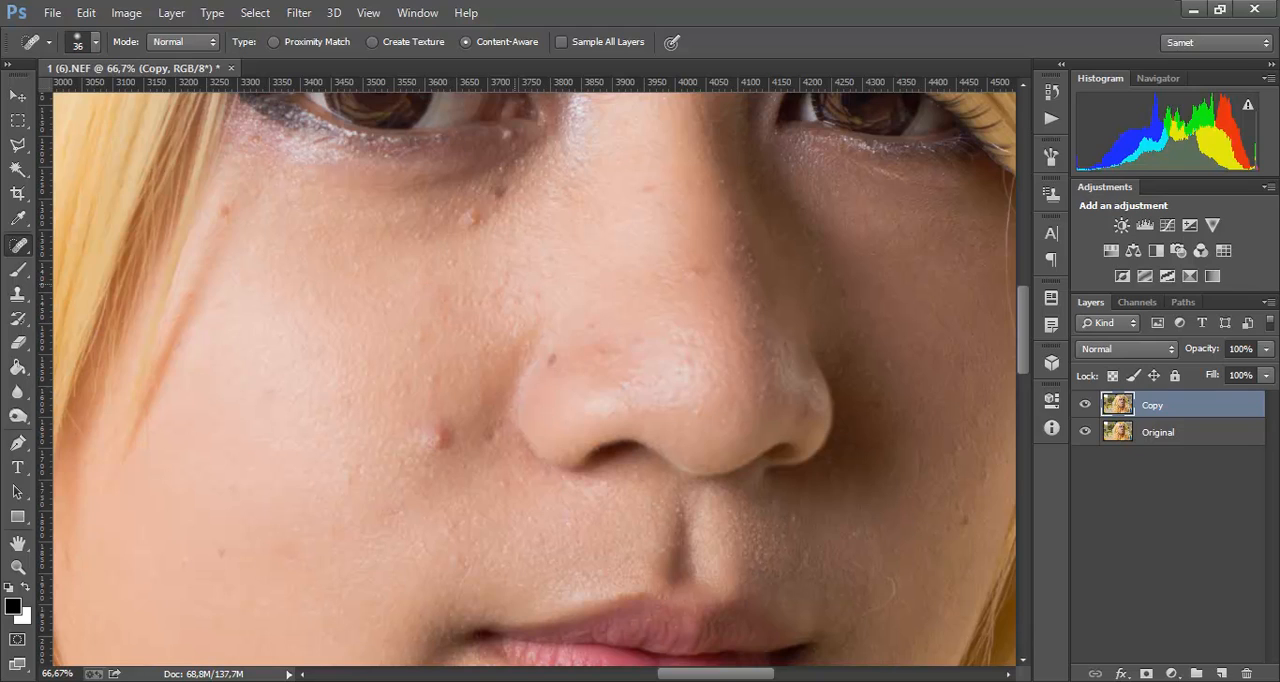
pyautogui.moveTo(441, 436)
pyautogui.mouseDown()
pyautogui.moveTo(420, 436)
pyautogui.moveTo(444, 426)
pyautogui.moveTo(456, 442)
pyautogui.mouseUp()
pyautogui.click(552, 362)
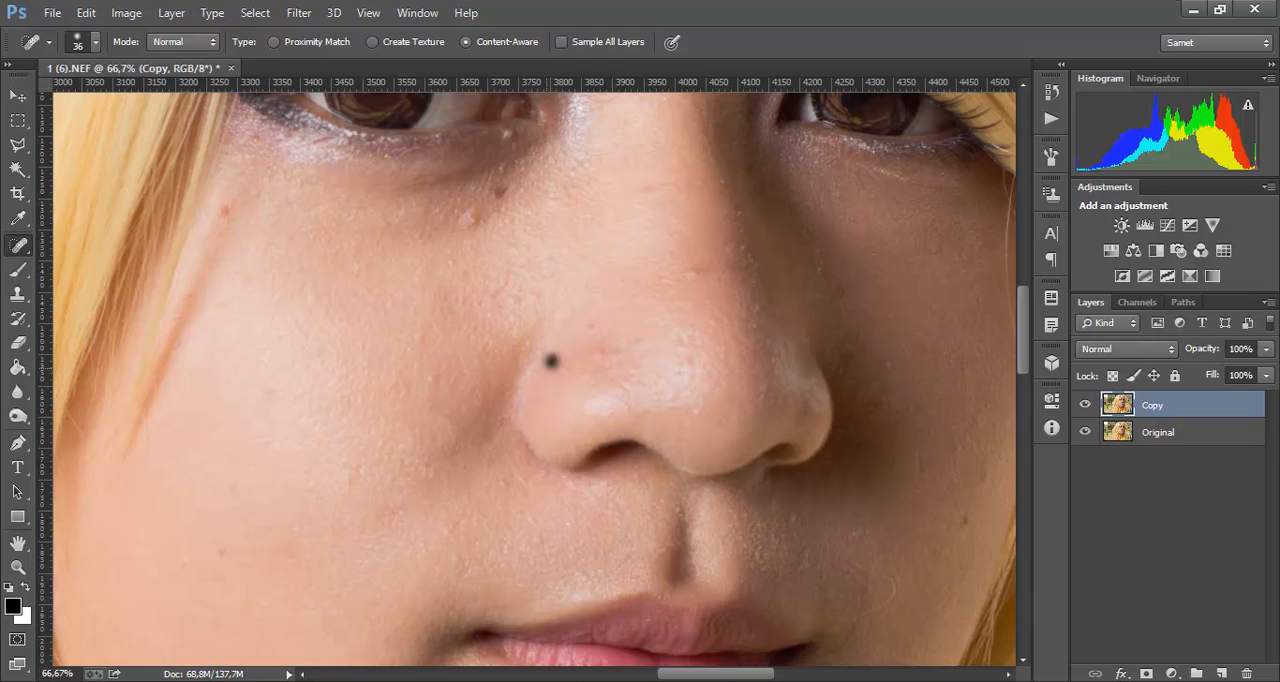
pyautogui.click(420, 334)
pyautogui.moveTo(472, 219)
pyautogui.mouseDown()
pyautogui.moveTo(500, 191)
pyautogui.moveTo(471, 224)
pyautogui.mouseUp()
pyautogui.click(225, 212)
pyautogui.moveTo(654, 189); pyautogui.dragTo(654, 189)
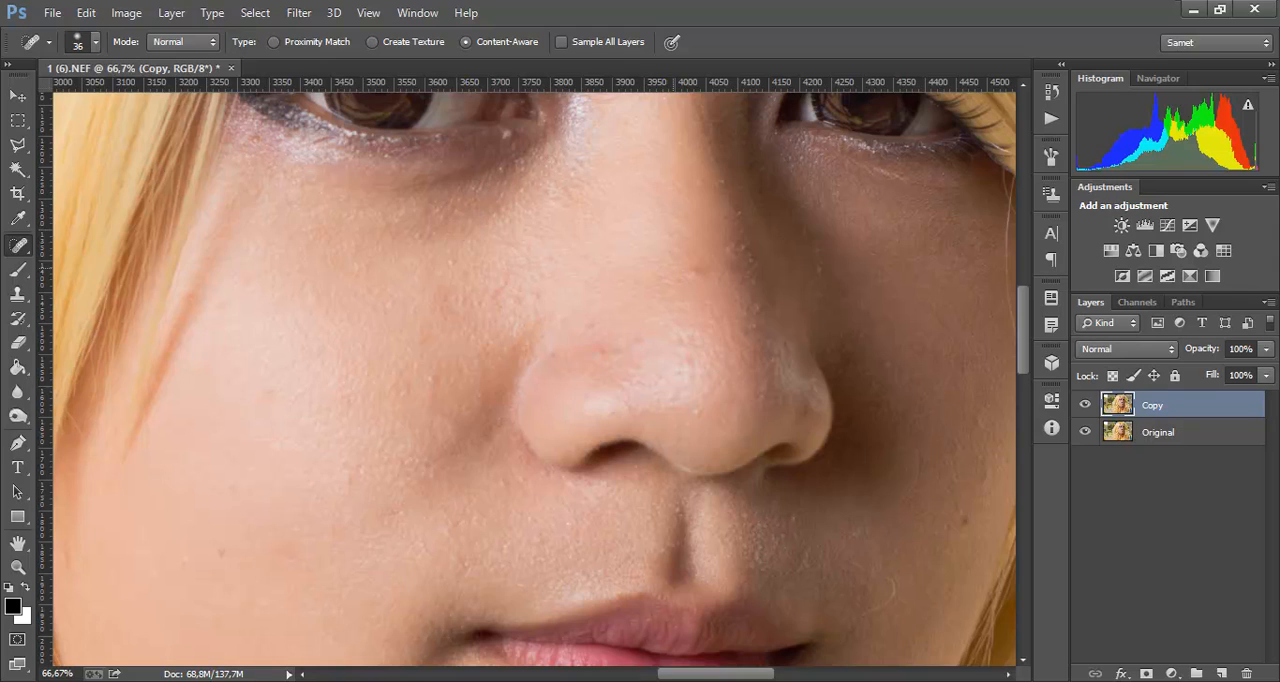
# Step: Heal the small spots along the bridge, tip and shadowed side of the nose on the Copy layer
pyautogui.click(692, 274)
pyautogui.click(599, 351)
pyautogui.click(703, 270)
pyautogui.click(753, 307)
pyautogui.click(804, 236)
pyautogui.click(725, 251)
pyautogui.click(745, 249)
pyautogui.click(719, 185)
pyautogui.click(698, 180)
pyautogui.click(740, 229)
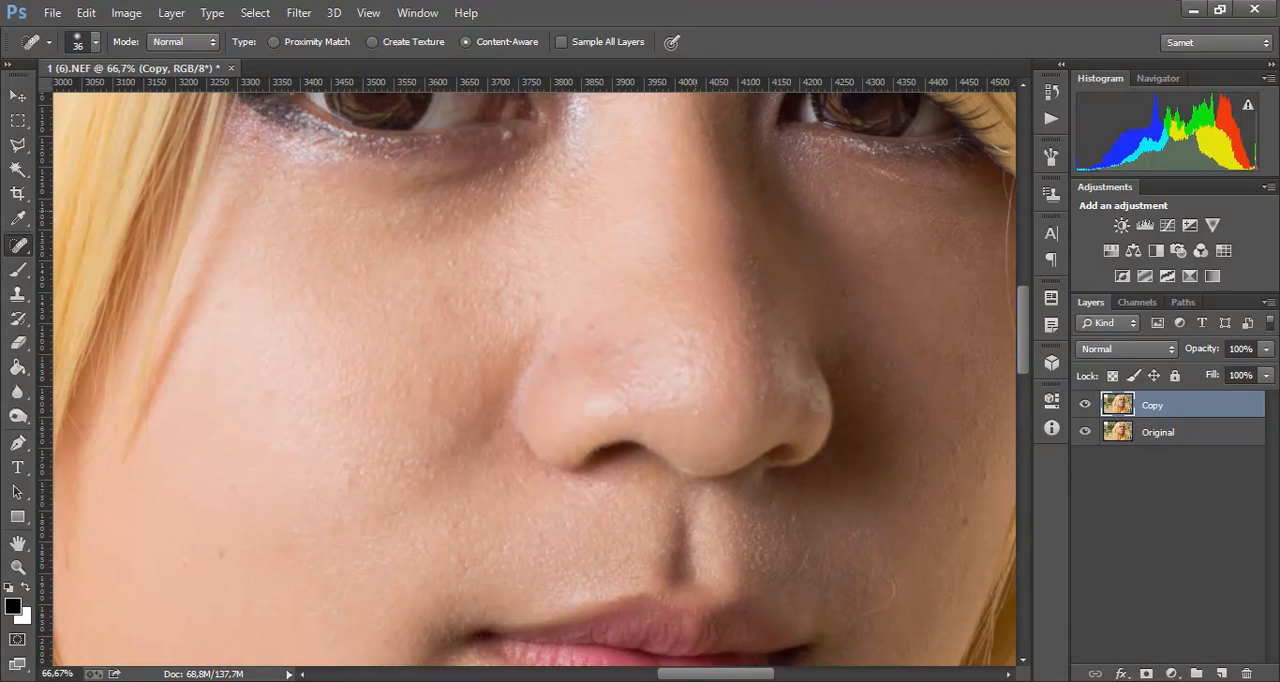
# Step: Reduce the Spot Healing Brush to 18 px and heal the spots beneath the inner corner of the lit eye
pyautogui.scroll(3, 751, 256)
pyautogui.moveTo(646, 283); pyautogui.dragTo(667, 328)
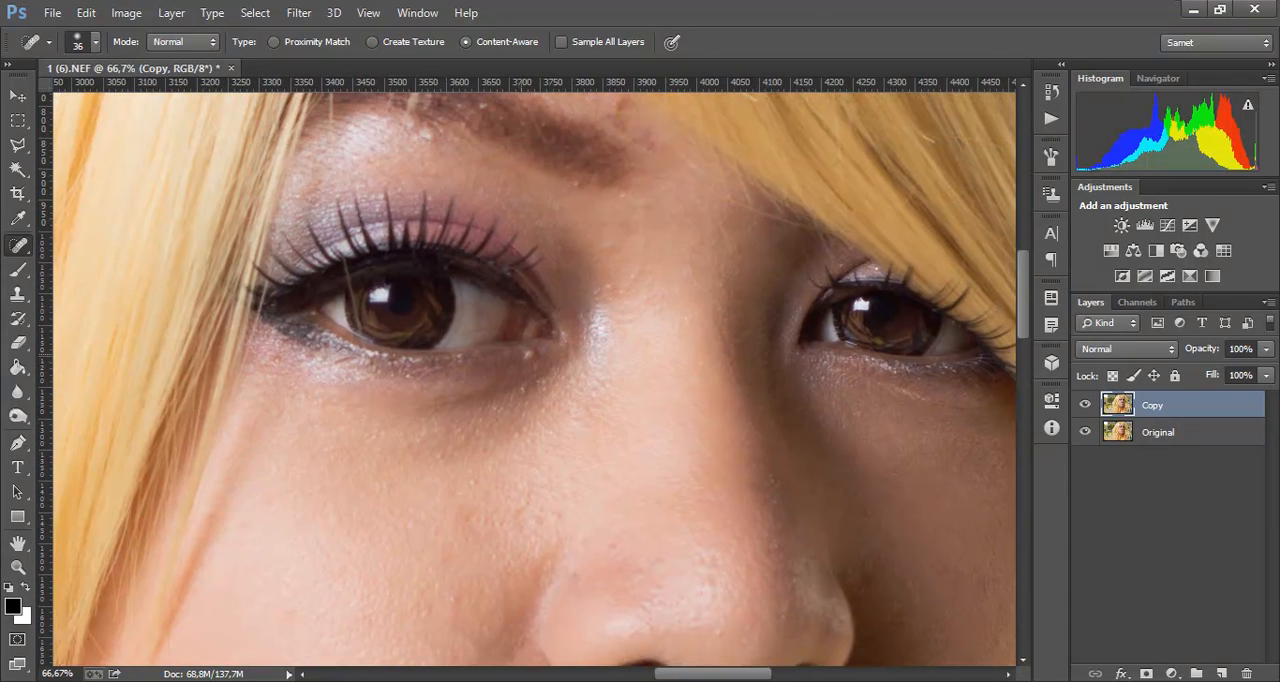
pyautogui.moveTo(535, 356); pyautogui.dragTo(529, 356)
pyautogui.moveTo(622, 297); pyautogui.dragTo(652, 361)
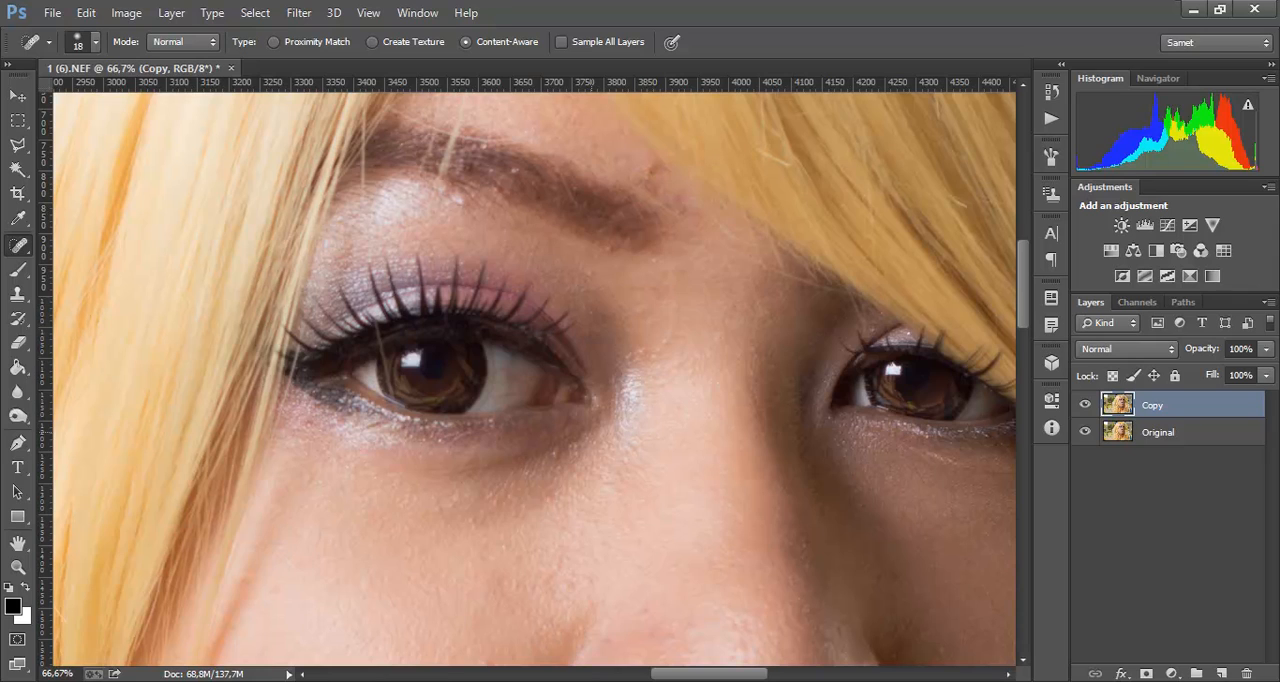
pyautogui.click(555, 455)
# Step: Heal the small spots around the eyebrow, including the upper eyelid and the skin above the brow's inner end
pyautogui.moveTo(610, 247); pyautogui.dragTo(630, 343)
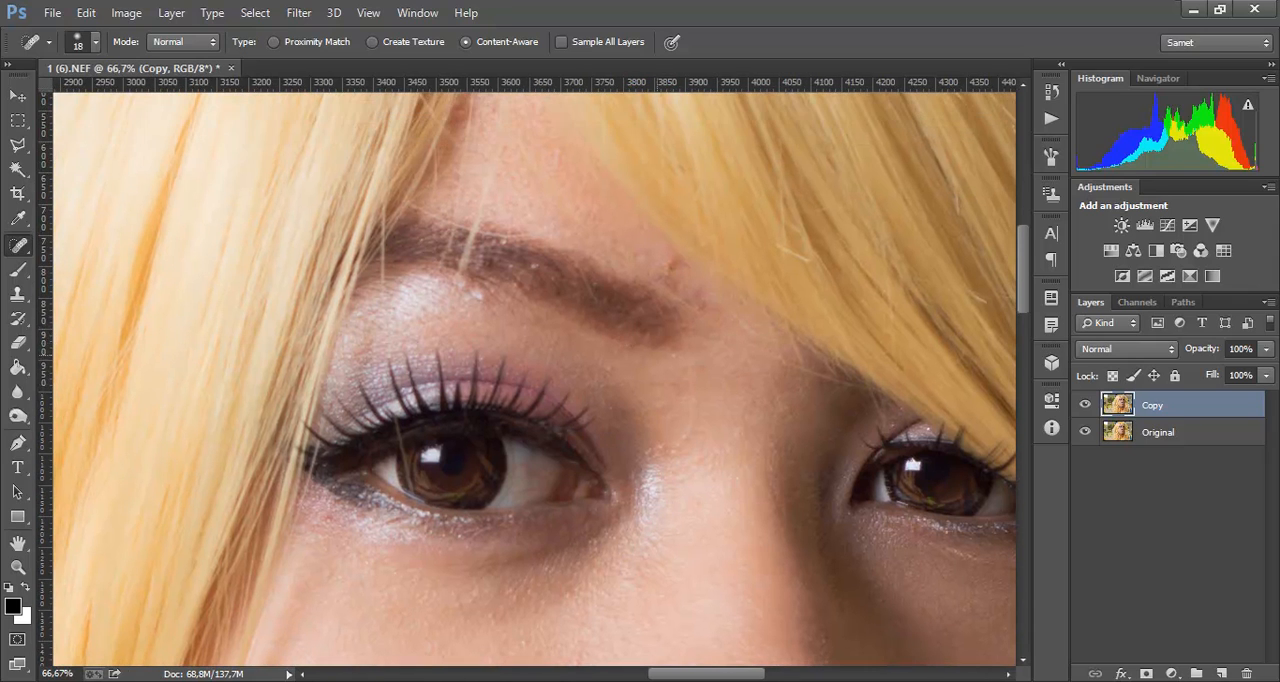
pyautogui.moveTo(488, 298); pyautogui.dragTo(474, 296)
pyautogui.click(535, 267)
pyautogui.moveTo(670, 266); pyautogui.dragTo(675, 264)
# Step: Remove the dark spot on the forehead at the edge of the hair above the eyebrow
pyautogui.moveTo(577, 254); pyautogui.dragTo(622, 387)
pyautogui.moveTo(508, 241); pyautogui.dragTo(504, 253)
pyautogui.click(504, 246)
pyautogui.click(508, 255)
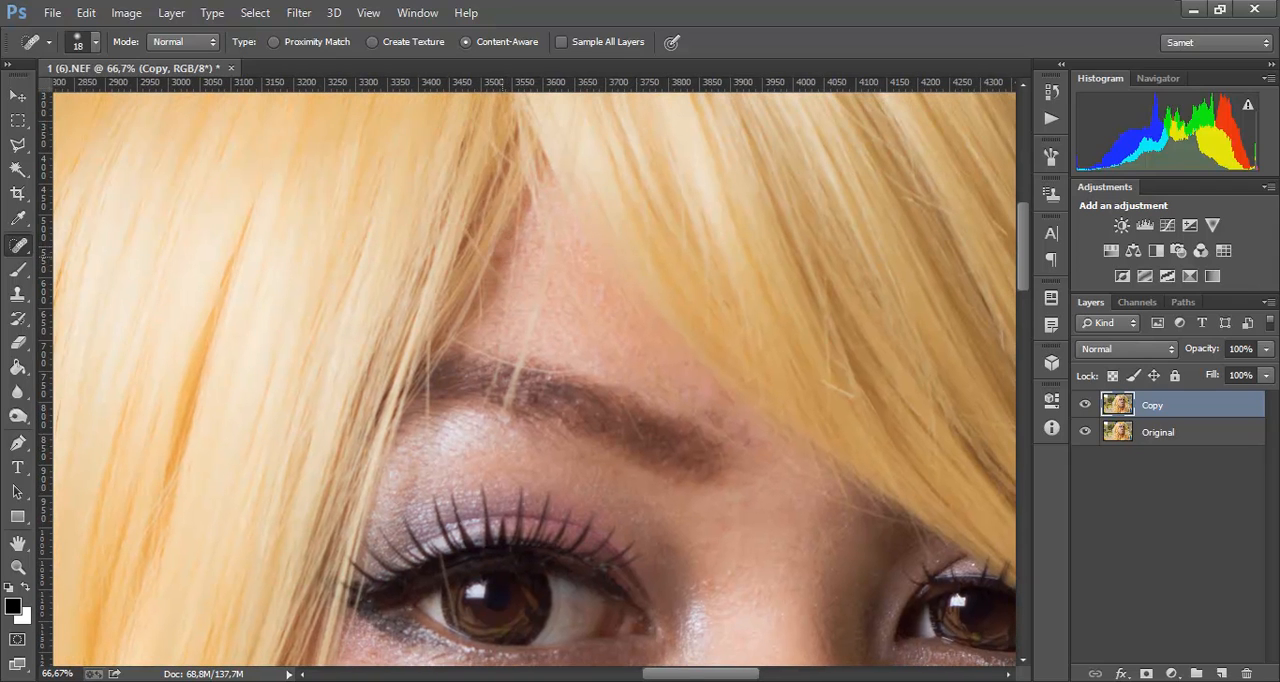
pyautogui.click(502, 256)
pyautogui.click(497, 257)
# Step: Heal the small bumps on the bridge of the nose between the eyes
pyautogui.moveTo(711, 515); pyautogui.dragTo(605, 165)
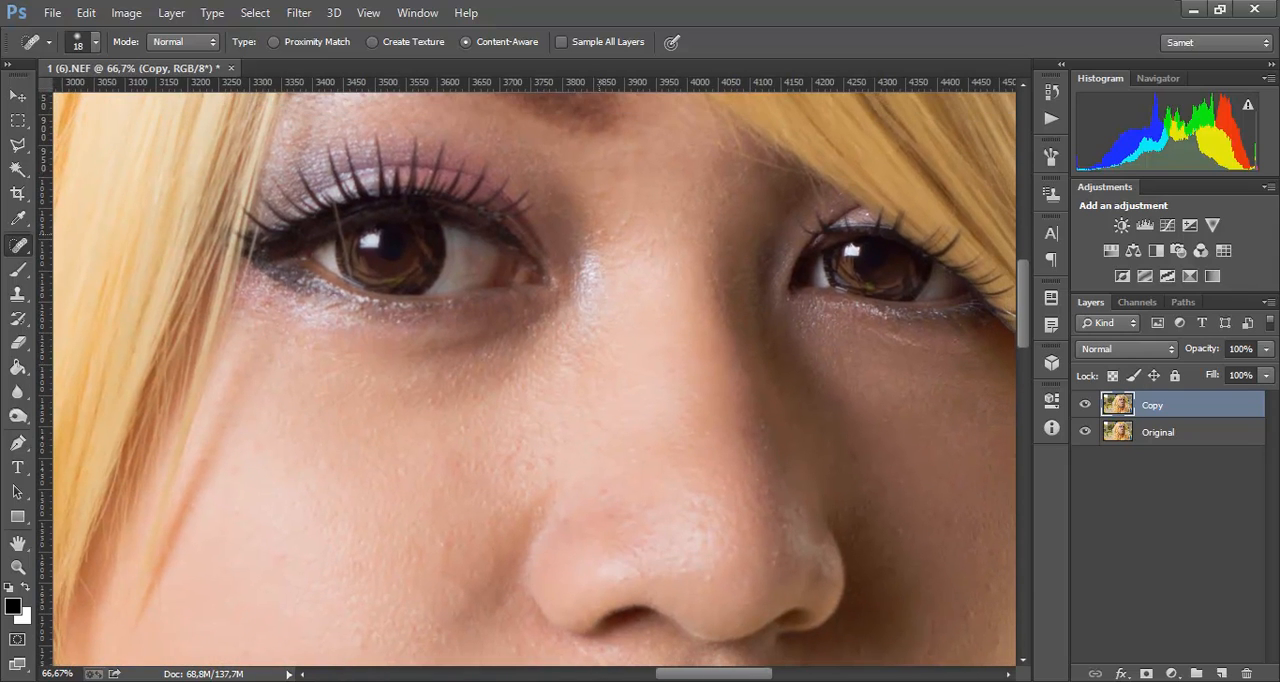
pyautogui.click(600, 234)
pyautogui.click(612, 239)
pyautogui.click(614, 232)
pyautogui.click(679, 218)
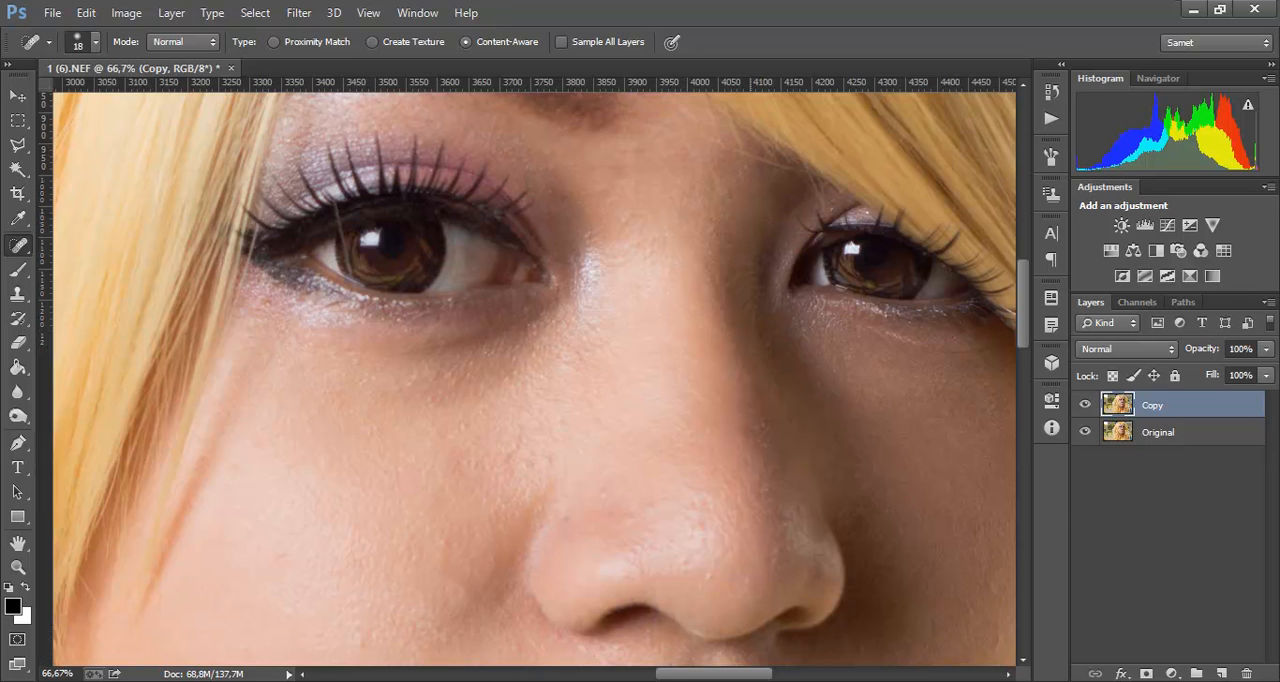
# Step: Heal the spots along the shadowed side of the nose bridge
pyautogui.moveTo(744, 368); pyautogui.dragTo(617, 227)
pyautogui.click(637, 280)
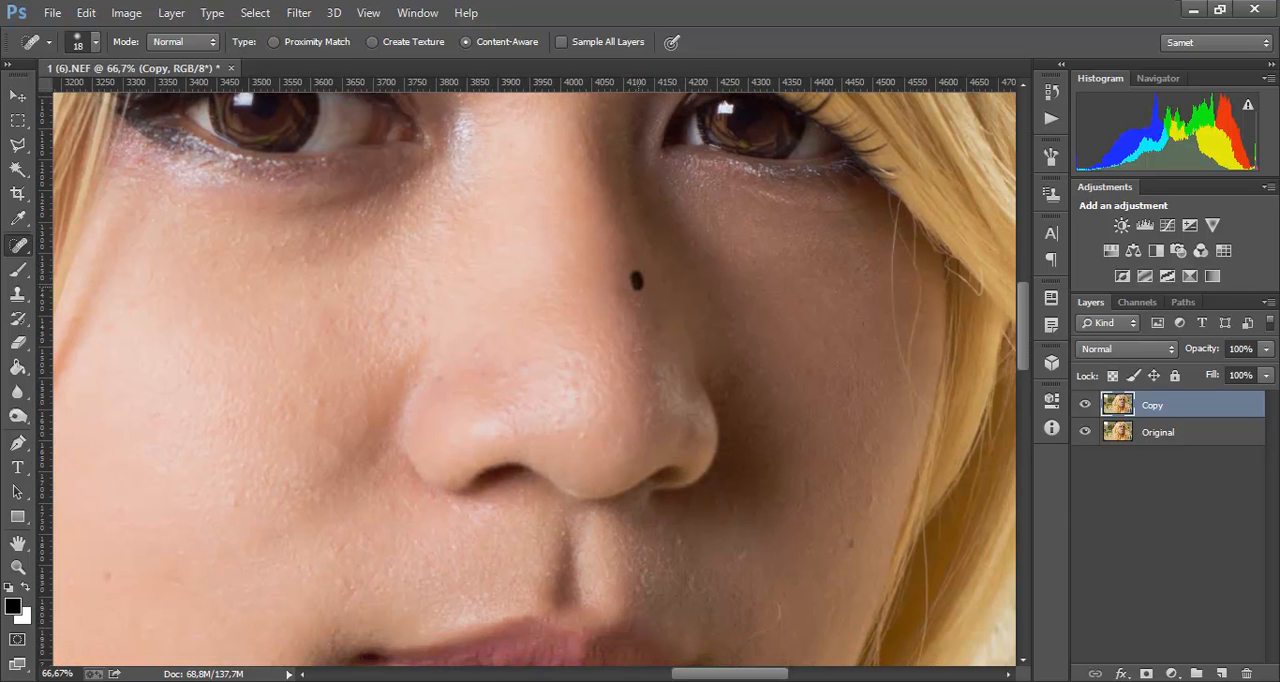
pyautogui.click(624, 280)
pyautogui.click(623, 270)
pyautogui.click(620, 269)
# Step: Heal the spots on the nose tip and nostril wing, and one on the shadowed cheek
pyautogui.click(584, 433)
pyautogui.click(576, 443)
pyautogui.click(649, 409)
pyautogui.click(647, 422)
pyautogui.click(774, 388)
# Step: Heal the blemishes on the shadowed cheek between the nose and the corner of the mouth
pyautogui.moveTo(821, 492); pyautogui.dragTo(738, 290)
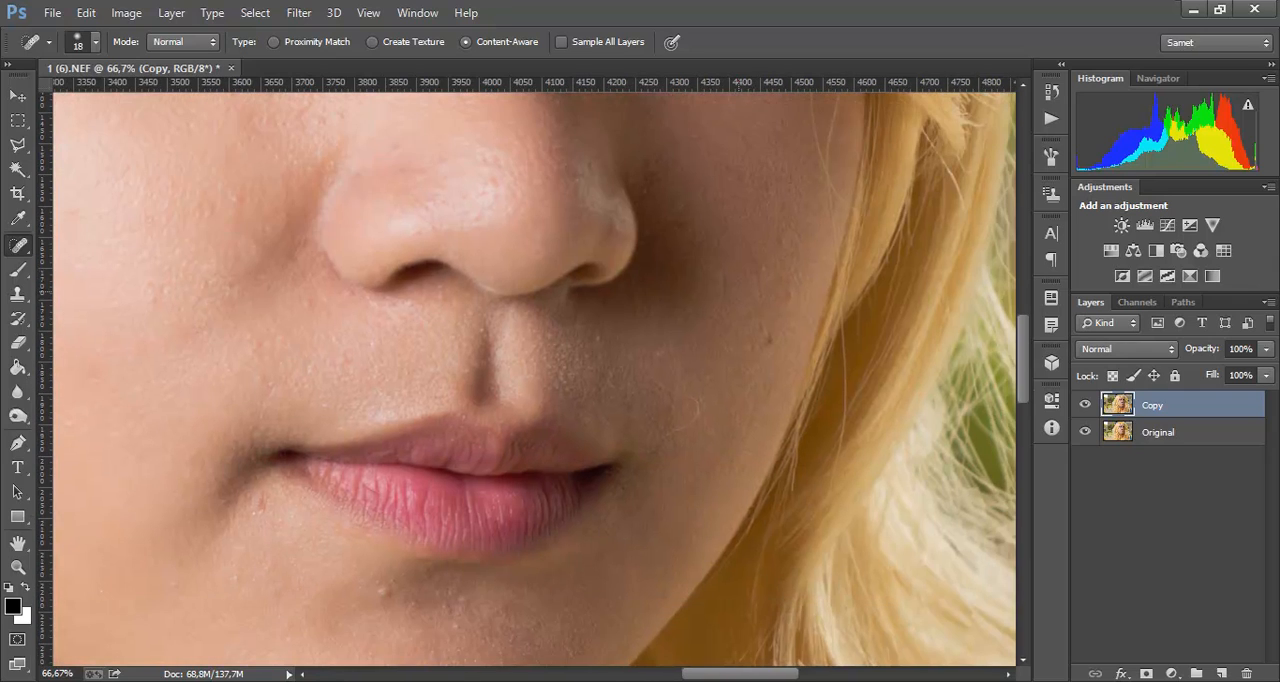
pyautogui.click(723, 281)
pyautogui.click(721, 296)
pyautogui.click(690, 397)
pyautogui.click(696, 410)
pyautogui.click(695, 417)
pyautogui.click(666, 434)
pyautogui.click(671, 431)
# Step: Remove the dark mole and surrounding spots on the outer part of the shadowed cheek
pyautogui.click(769, 341)
pyautogui.click(789, 296)
pyautogui.click(760, 297)
pyautogui.click(757, 277)
pyautogui.click(780, 246)
# Step: Heal the remaining spots on both sides of the nose and one on the lit cheek
pyautogui.click(589, 167)
pyautogui.click(397, 149)
pyautogui.click(359, 177)
pyautogui.click(152, 297)
# Step: Heal the spots above the upper lip, beside the nostril and across the lit cheek
pyautogui.moveTo(287, 372); pyautogui.dragTo(431, 262)
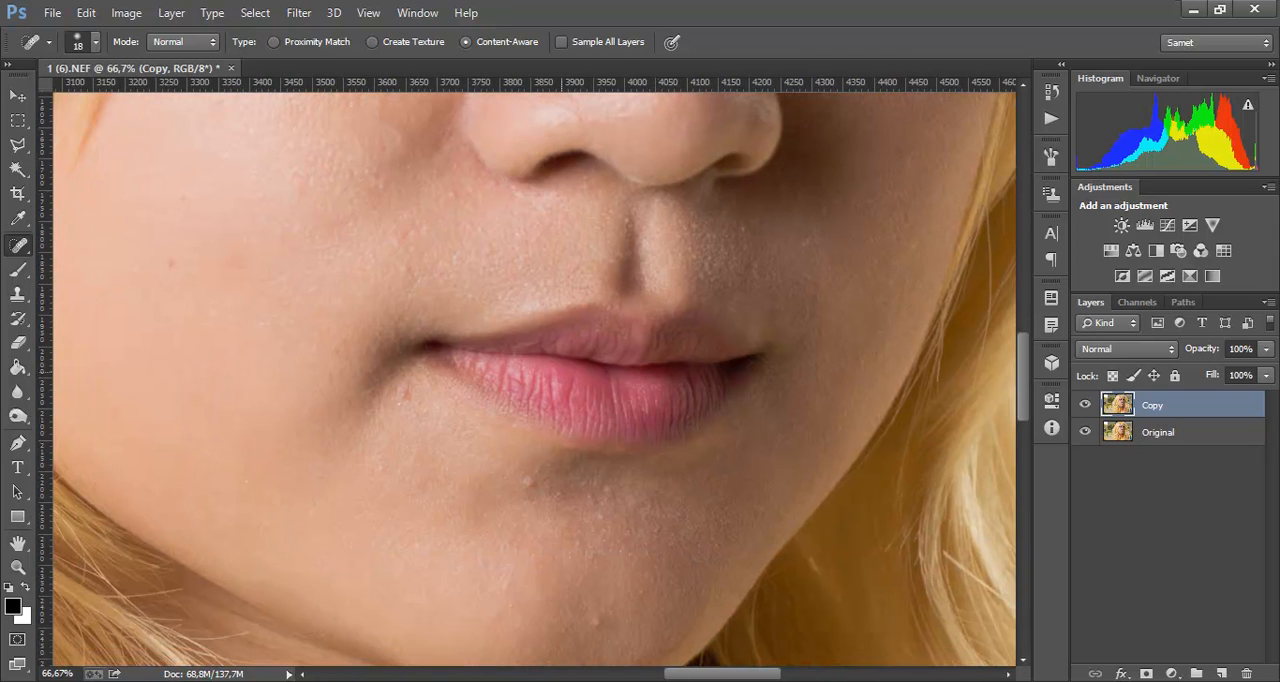
pyautogui.click(743, 229)
pyautogui.click(495, 183)
pyautogui.click(131, 273)
pyautogui.click(167, 260)
pyautogui.click(242, 268)
pyautogui.click(309, 181)
pyautogui.click(212, 317)
# Step: Remove the blemishes below the corner of the mouth, under the lower lip and on the chin
pyautogui.click(404, 394)
pyautogui.moveTo(404, 394); pyautogui.dragTo(400, 398)
pyautogui.click(380, 467)
pyautogui.click(527, 480)
pyautogui.click(602, 487)
pyautogui.click(610, 492)
pyautogui.click(591, 496)
pyautogui.click(592, 502)
pyautogui.click(600, 516)
# Step: Heal the spots on the lower chin, including the red one at its edge, and along the jaw
pyautogui.moveTo(629, 564); pyautogui.dragTo(687, 438)
pyautogui.click(656, 493)
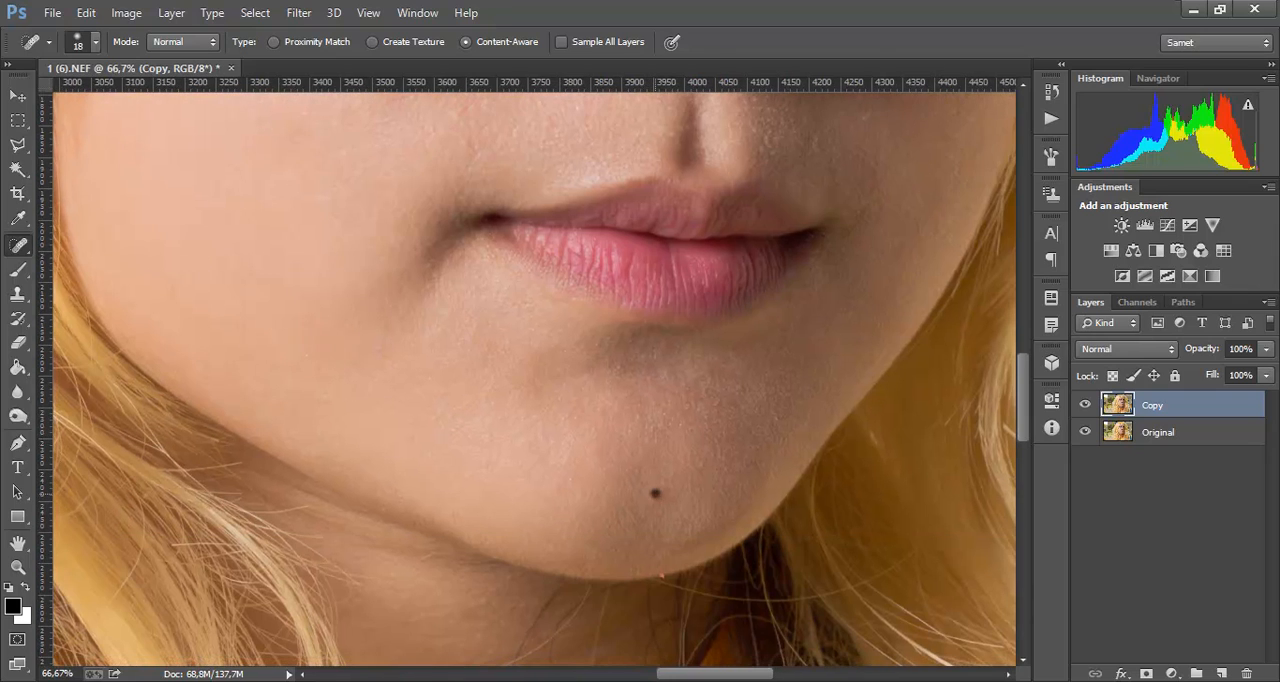
pyautogui.click(661, 575)
pyautogui.click(539, 448)
pyautogui.click(378, 347)
# Step: Heal the leftover spots on the lit cheek and above the corner of the mouth
pyautogui.moveTo(403, 280); pyautogui.dragTo(669, 422)
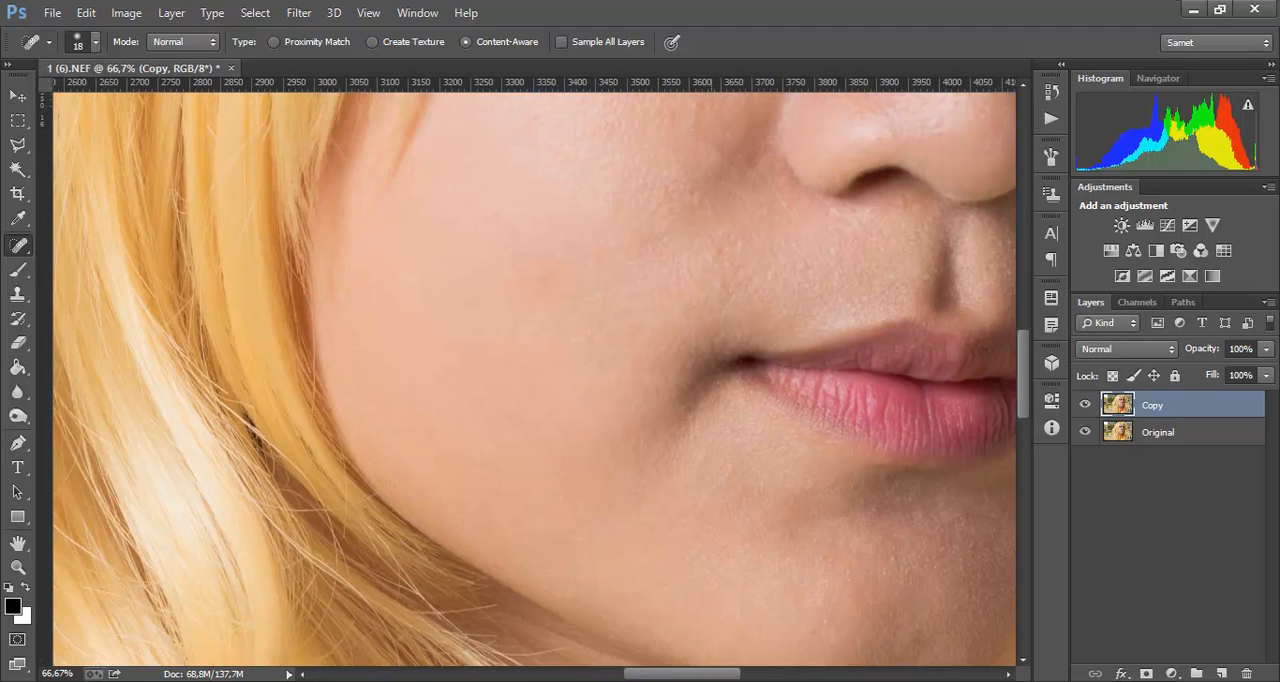
pyautogui.moveTo(666, 206); pyautogui.dragTo(600, 295)
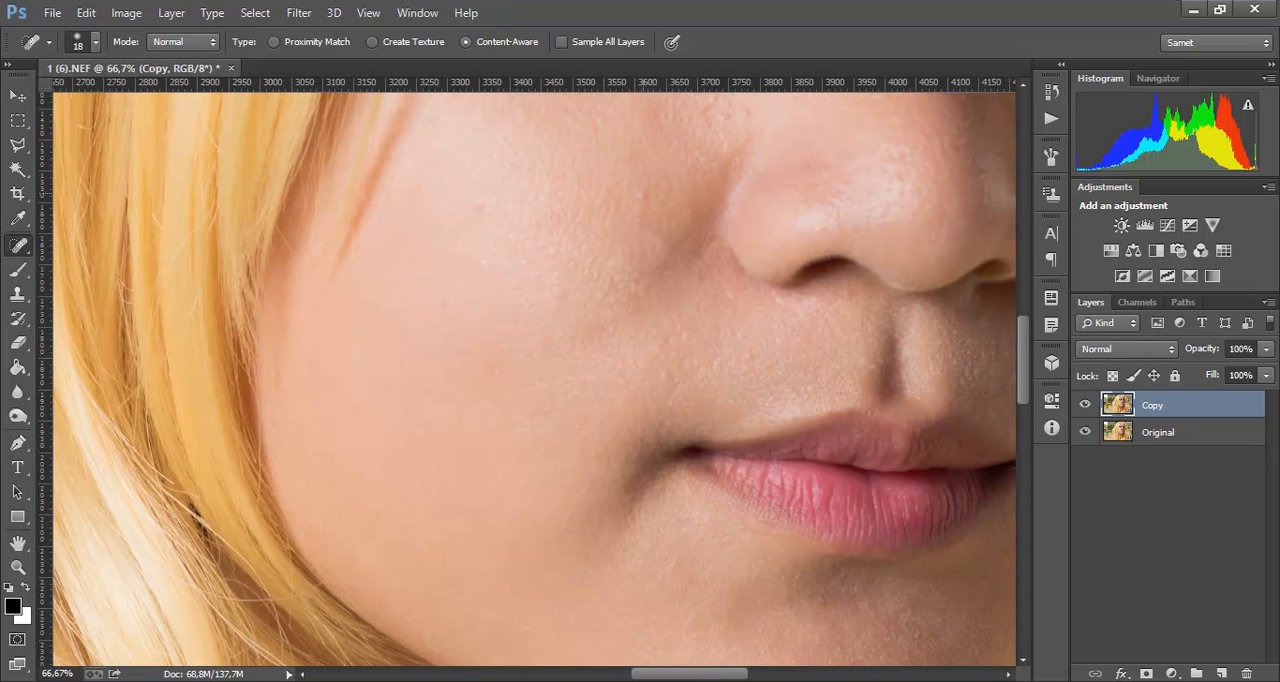
pyautogui.click(643, 194)
pyautogui.click(481, 206)
pyautogui.click(749, 355)
pyautogui.click(665, 342)
# Step: Compare the retouched face with the original by toggling the visibility of the Copy layer
pyautogui.moveTo(665, 345); pyautogui.dragTo(442, 330)
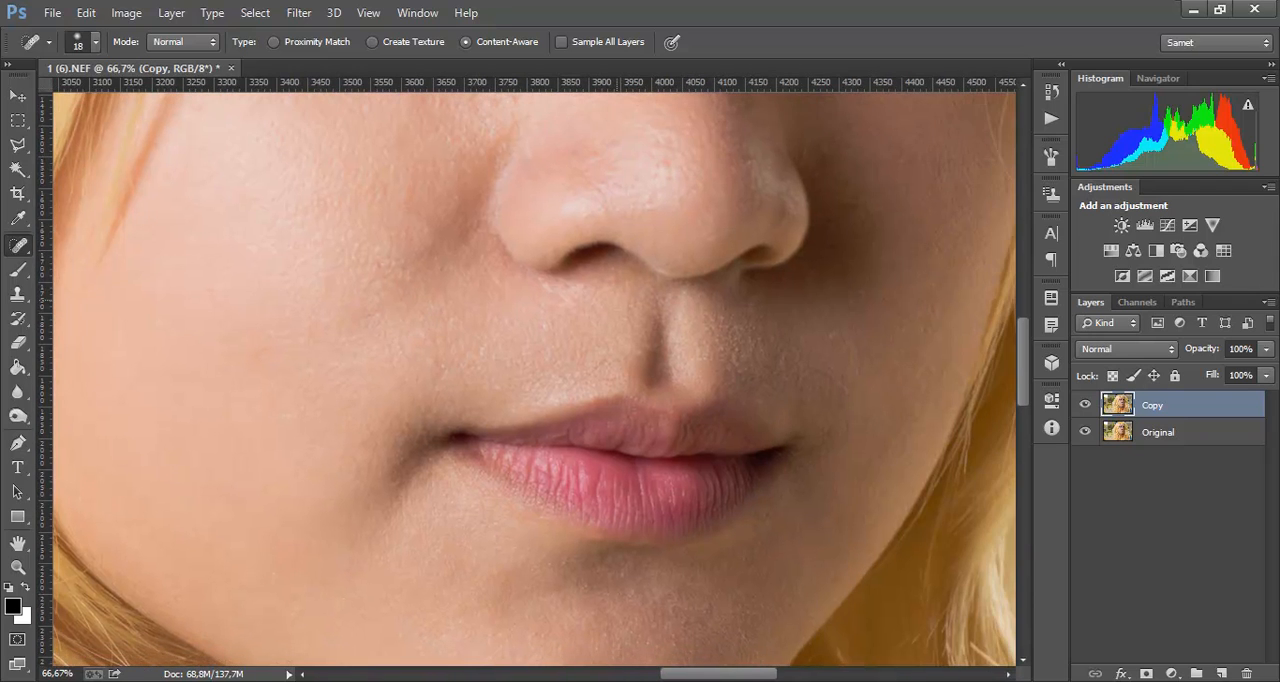
pyautogui.hotkey('ctrl', '-')
pyautogui.hotkey('ctrl', '-')
pyautogui.hotkey('ctrl', '-')
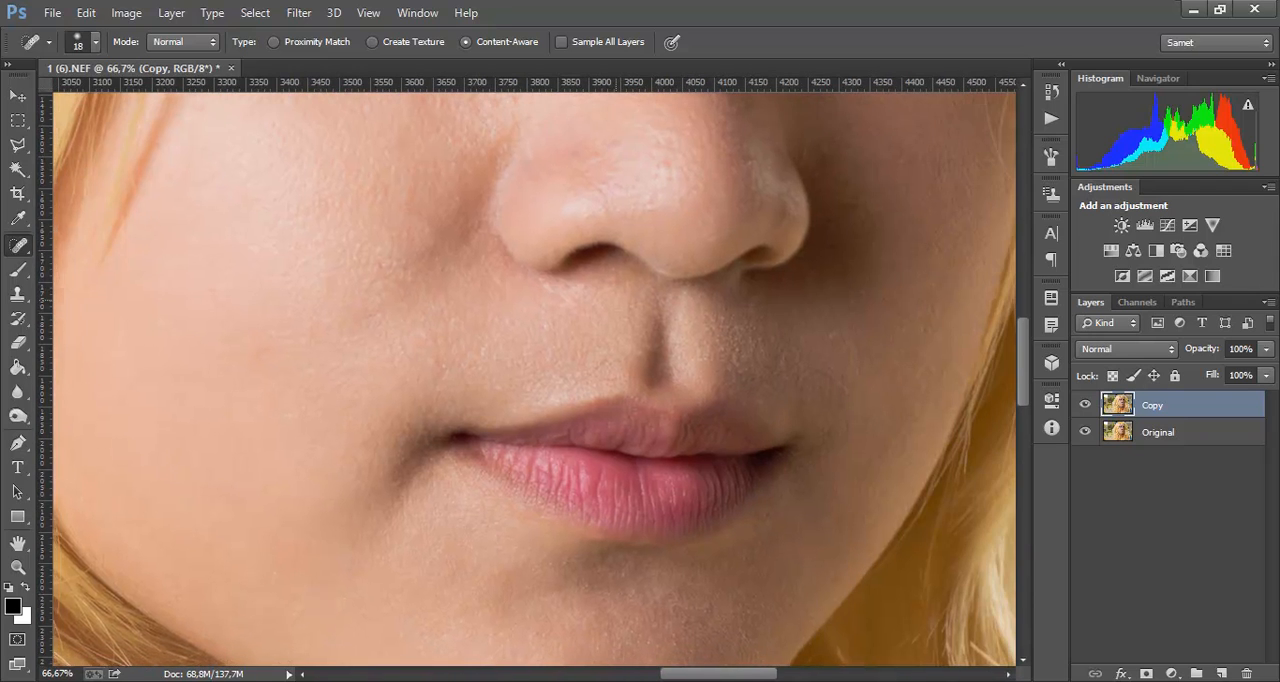
pyautogui.hotkey('ctrl', '-')
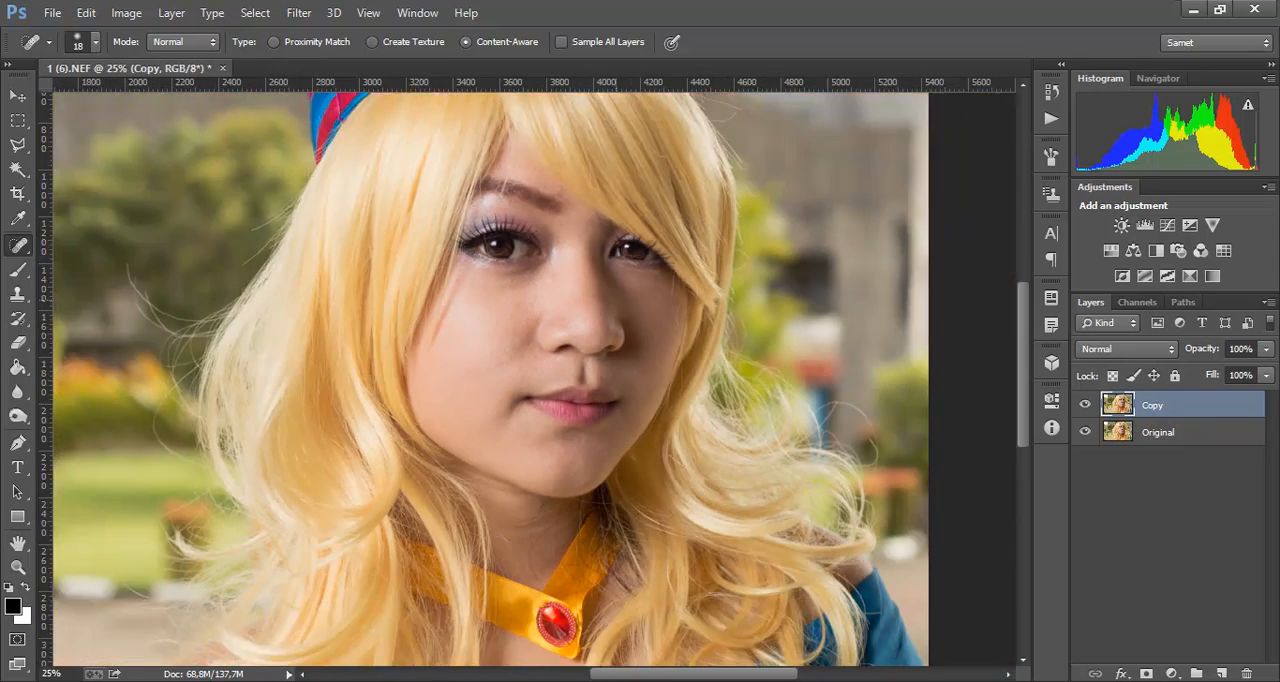
pyautogui.hotkey('ctrl', '+')
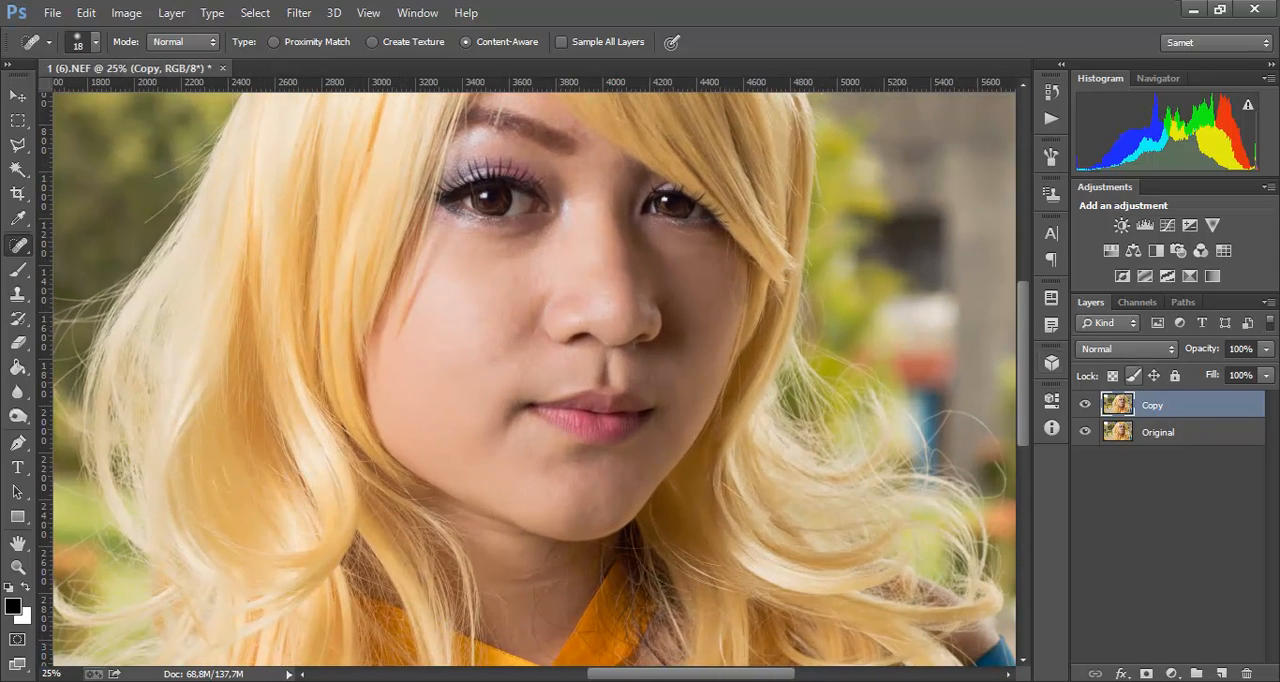
pyautogui.click(1085, 405)
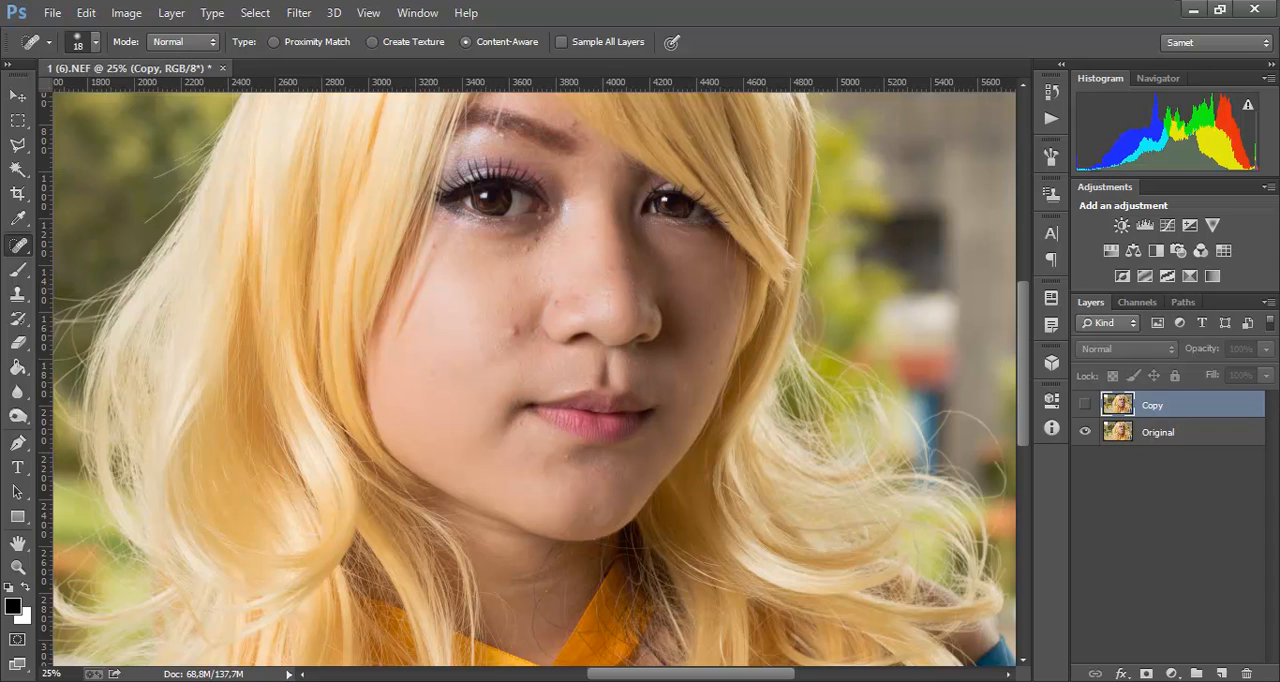
pyautogui.click(1085, 405)
pyautogui.click(1085, 405)
pyautogui.click(1085, 405)
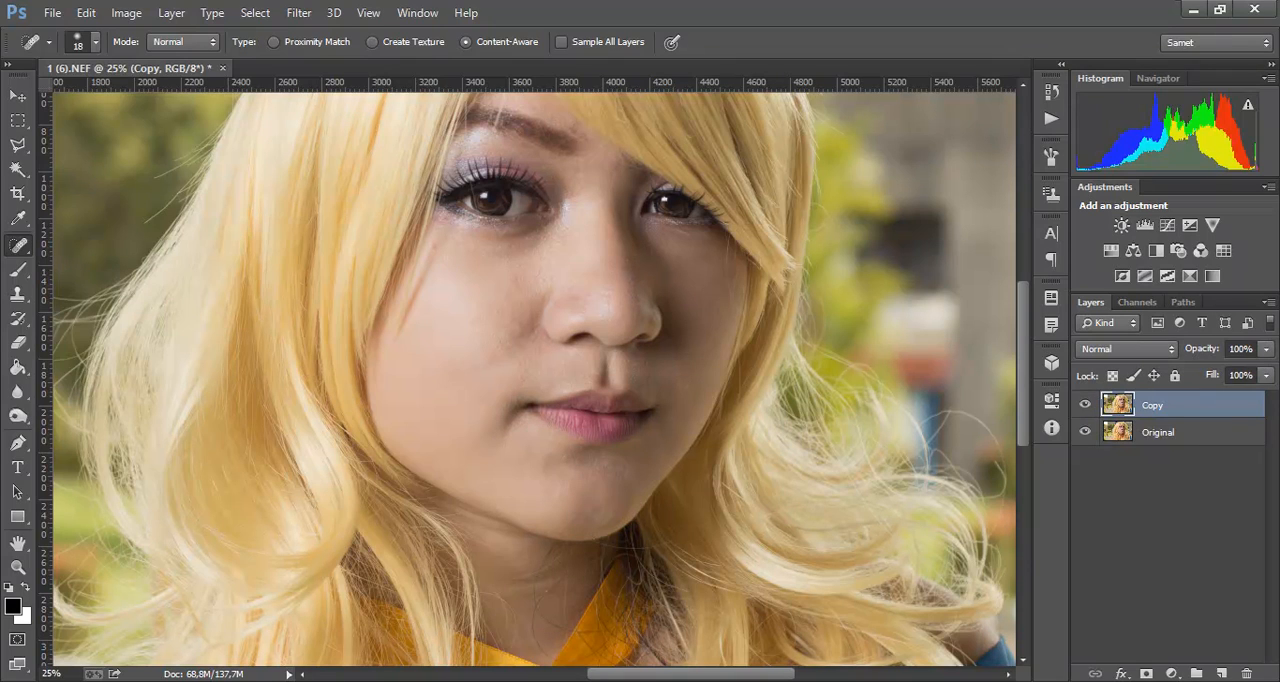
pyautogui.click(1085, 405)
pyautogui.click(1085, 405)
# Step: Heal the uneven spot on the lit cheek in the fold beside the nostril
pyautogui.hotkey('ctrl', '+')
pyautogui.hotkey('ctrl', '+')
pyautogui.hotkey('ctrl', '+')
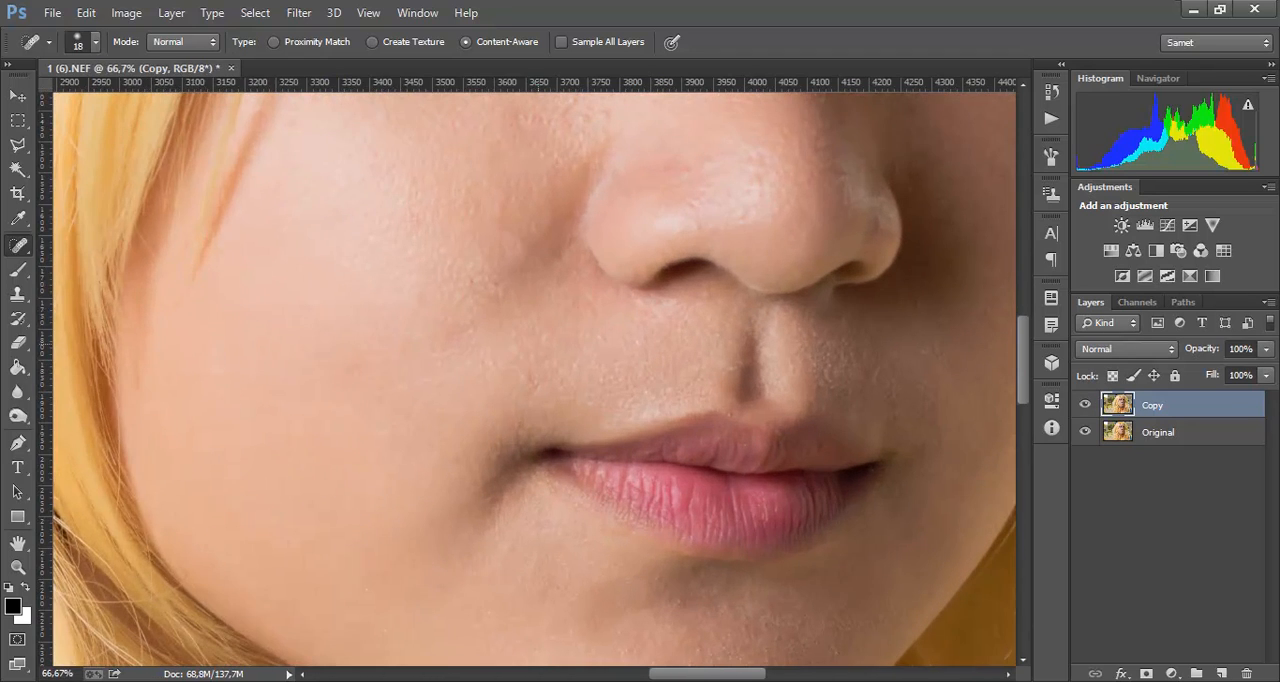
pyautogui.click(523, 241)
pyautogui.click(530, 249)
pyautogui.click(520, 249)
pyautogui.click(520, 242)
# Step: Begin a Pen tool path at the outer corner of the lit eye and trace the cheek and jaw to the chin
pyautogui.hotkey('ctrl', '-')
pyautogui.hotkey('ctrl', '-')
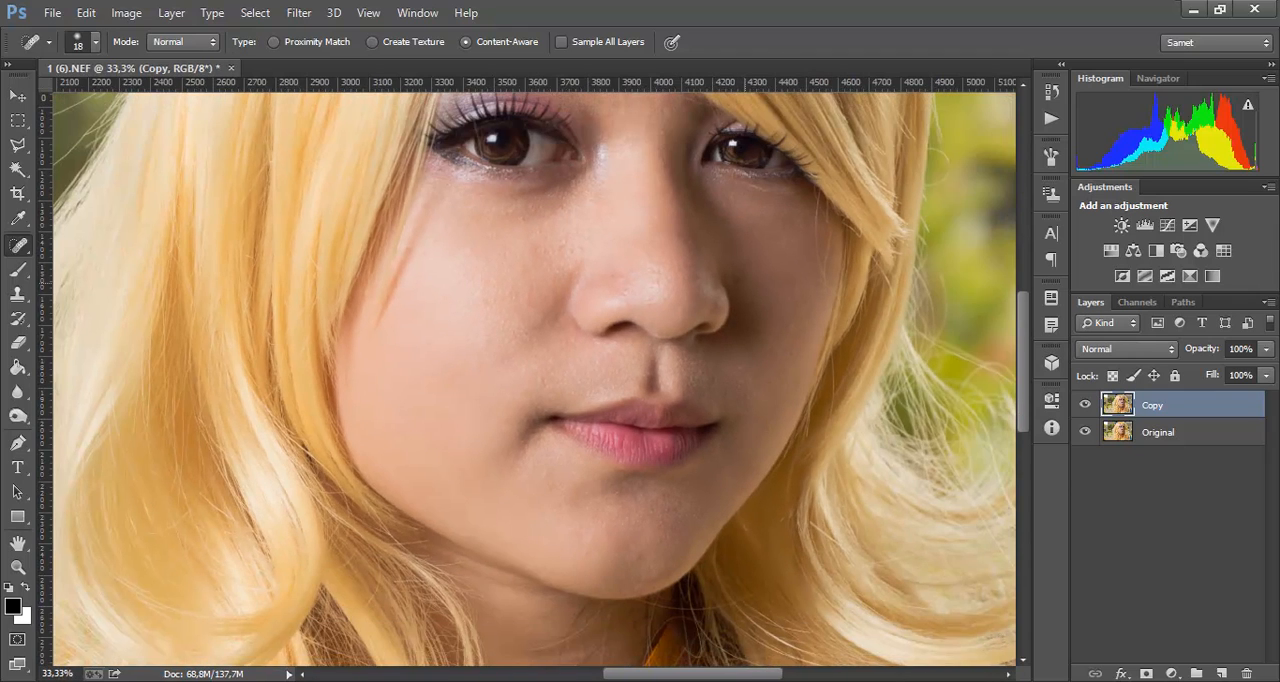
pyautogui.moveTo(699, 283); pyautogui.dragTo(649, 359)
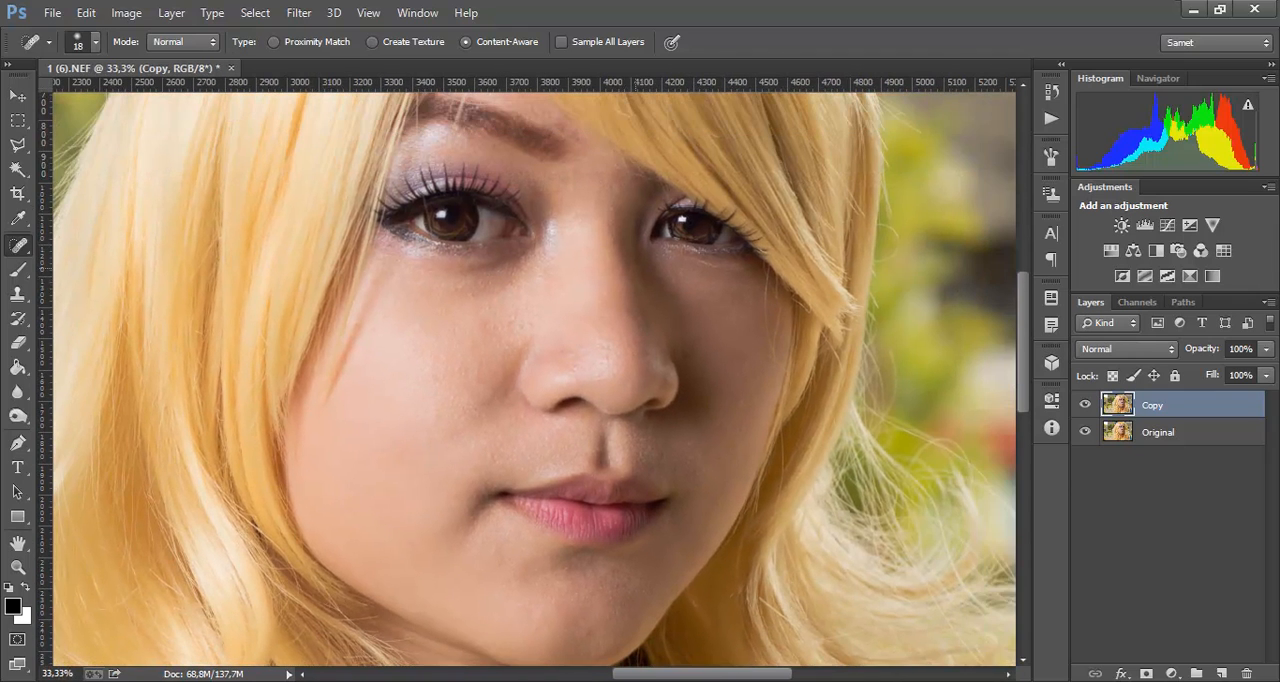
pyautogui.click(17, 443)
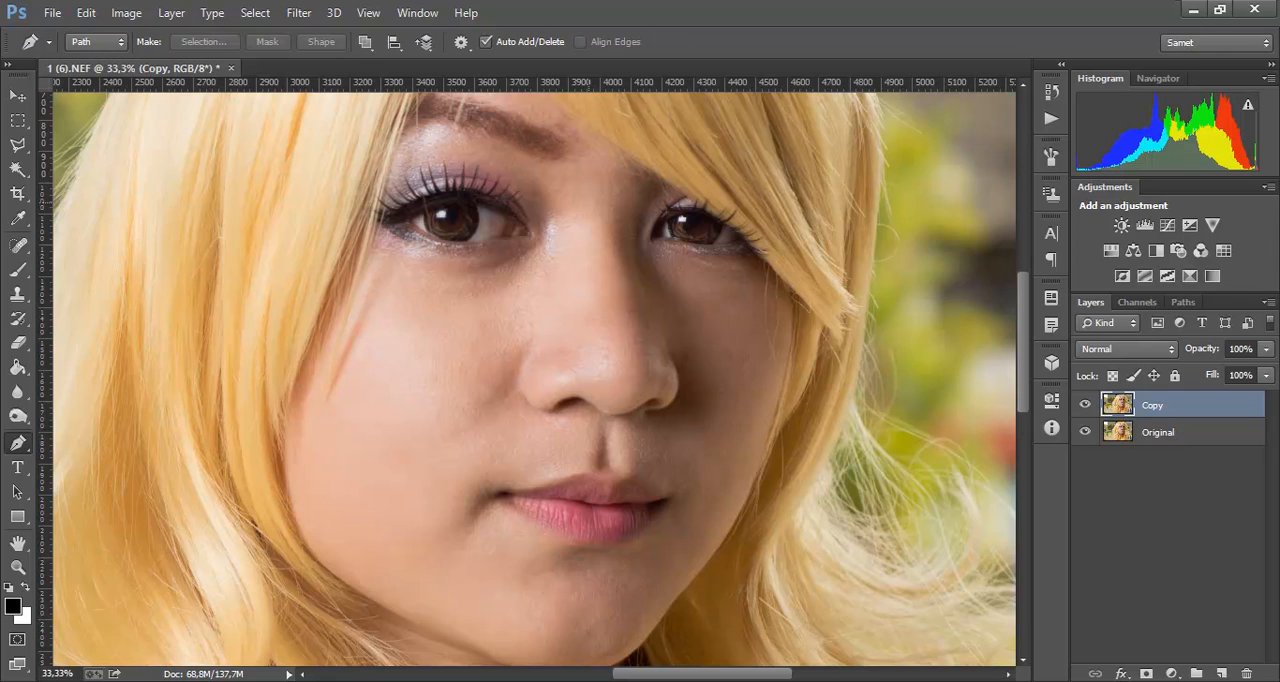
pyautogui.scroll(-2, 534, 371)
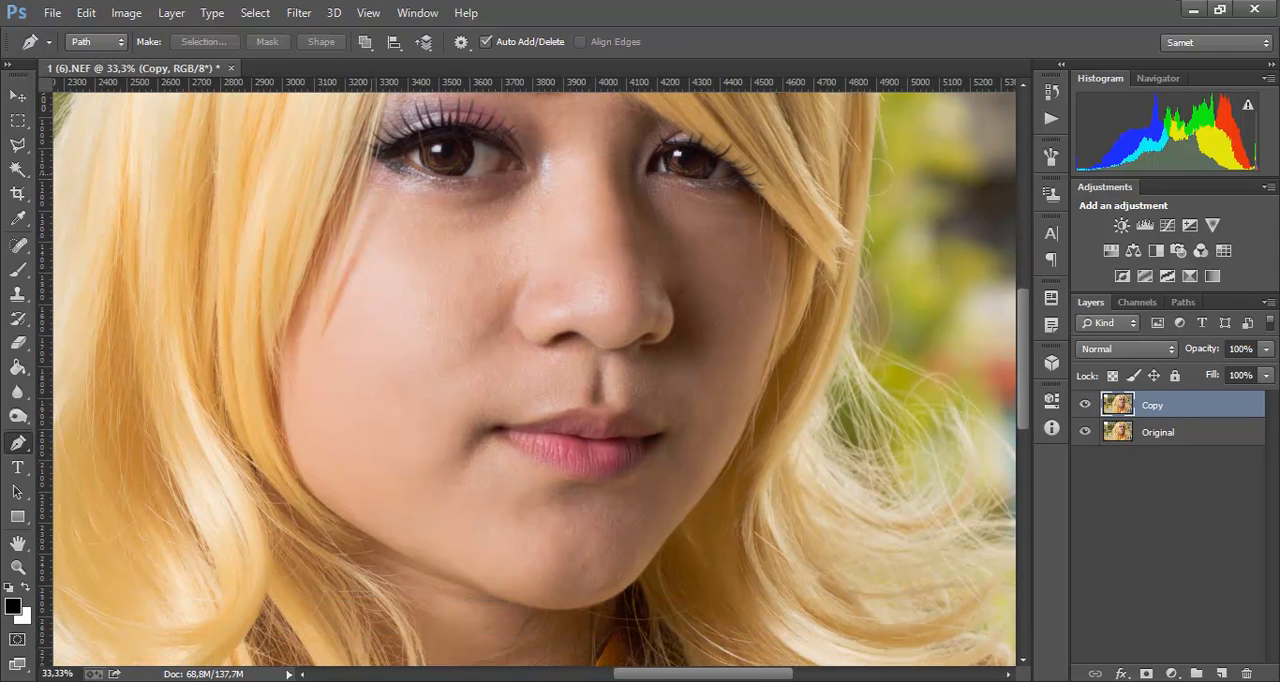
pyautogui.click(371, 160)
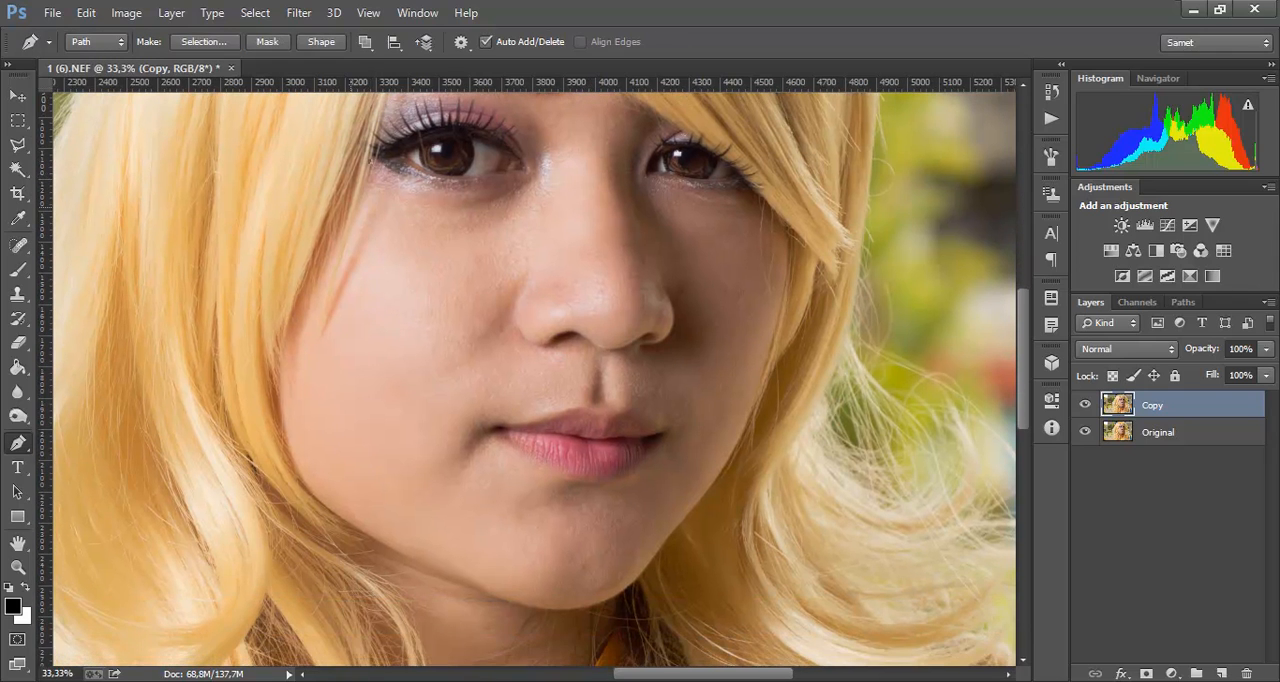
pyautogui.moveTo(351, 207); pyautogui.dragTo(346, 217)
pyautogui.moveTo(279, 366); pyautogui.dragTo(292, 468)
pyautogui.moveTo(368, 535); pyautogui.dragTo(405, 555)
pyautogui.moveTo(520, 604); pyautogui.dragTo(625, 591)
# Step: Continue the path from the chin up along the shadowed jaw and cheek to the fringe
pyautogui.moveTo(664, 545); pyautogui.dragTo(672, 533)
pyautogui.moveTo(724, 477); pyautogui.dragTo(734, 458)
pyautogui.moveTo(765, 368); pyautogui.dragTo(772, 347)
pyautogui.moveTo(788, 291); pyautogui.dragTo(830, 342)
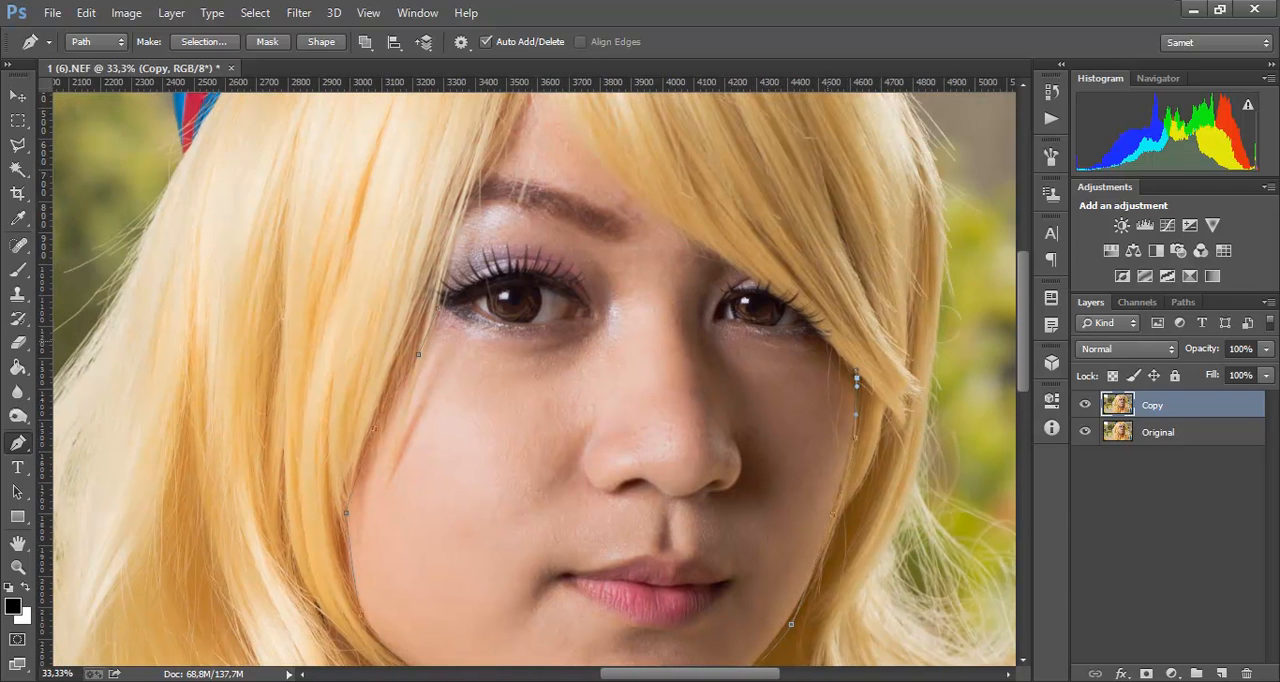
# Step: Finish the face path along the fringe, over the forehead peak and down the hairline to its starting point
pyautogui.moveTo(795, 303); pyautogui.dragTo(806, 312)
pyautogui.moveTo(619, 175); pyautogui.dragTo(685, 289)
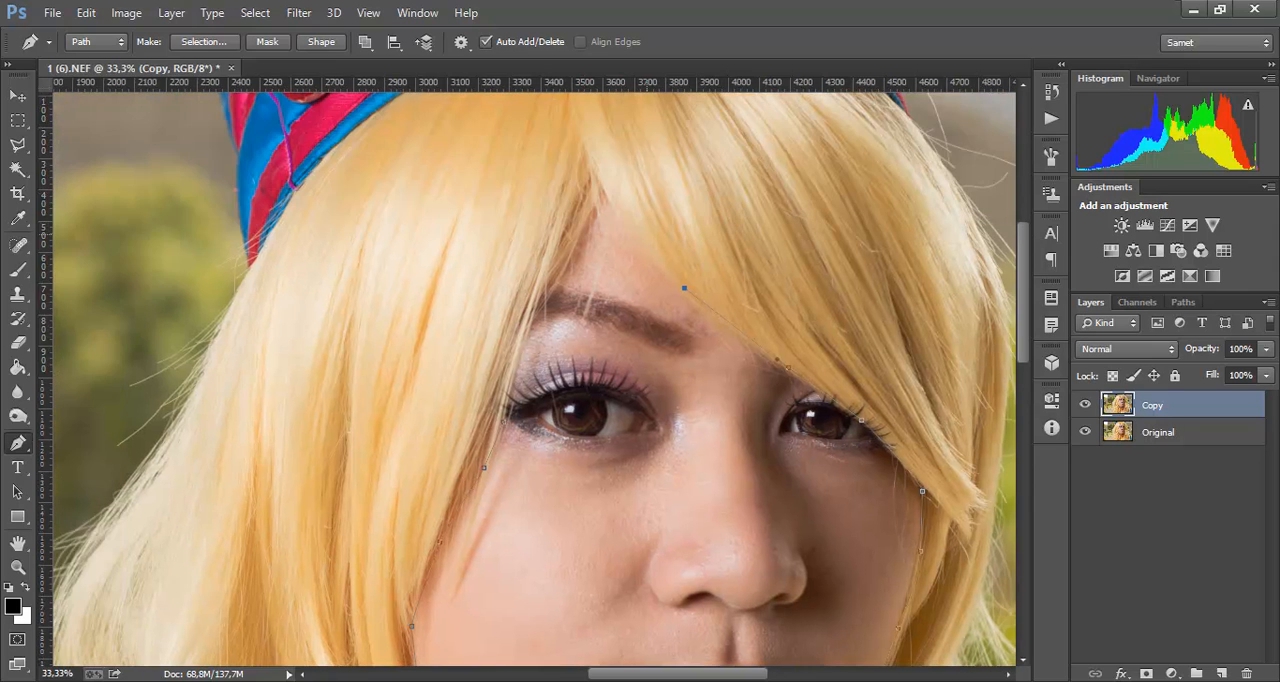
pyautogui.moveTo(613, 210); pyautogui.dragTo(610, 206)
pyautogui.click(598, 187)
pyautogui.click(579, 232)
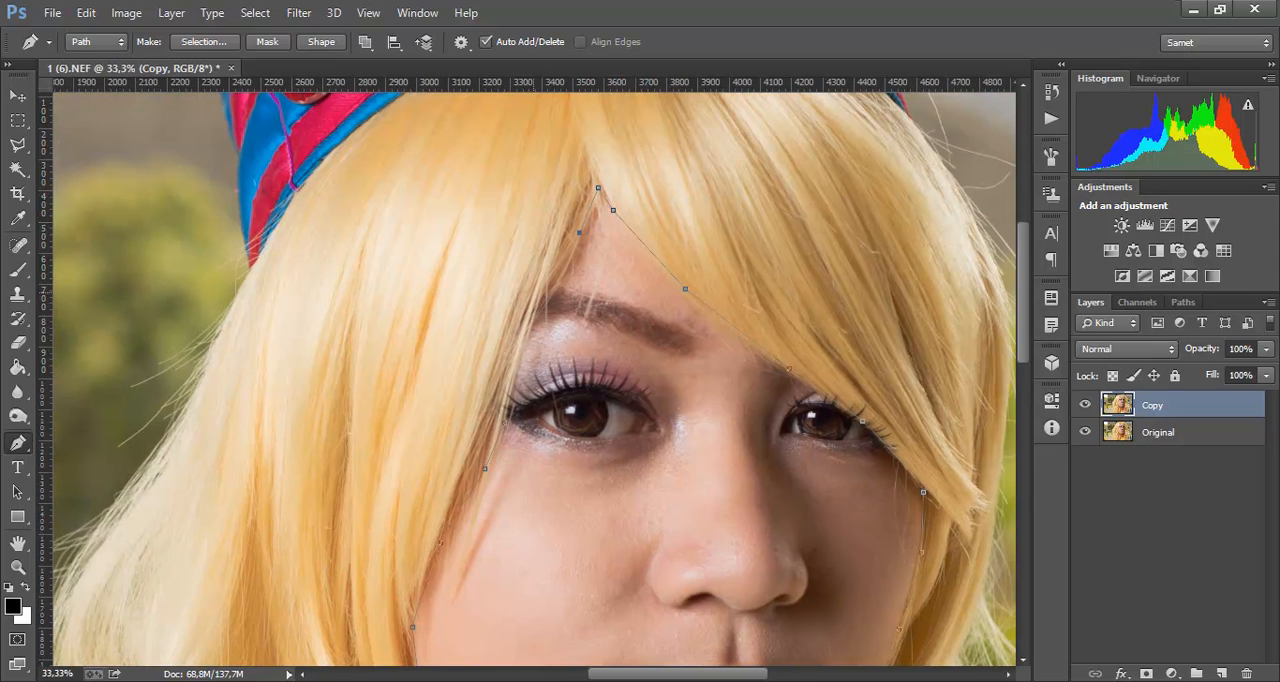
pyautogui.click(533, 293)
pyautogui.click(497, 379)
# Step: Convert the path into a new anti-aliased selection with a 0-pixel feather and copy the face onto its own layer
pyautogui.rightClick(622, 225)
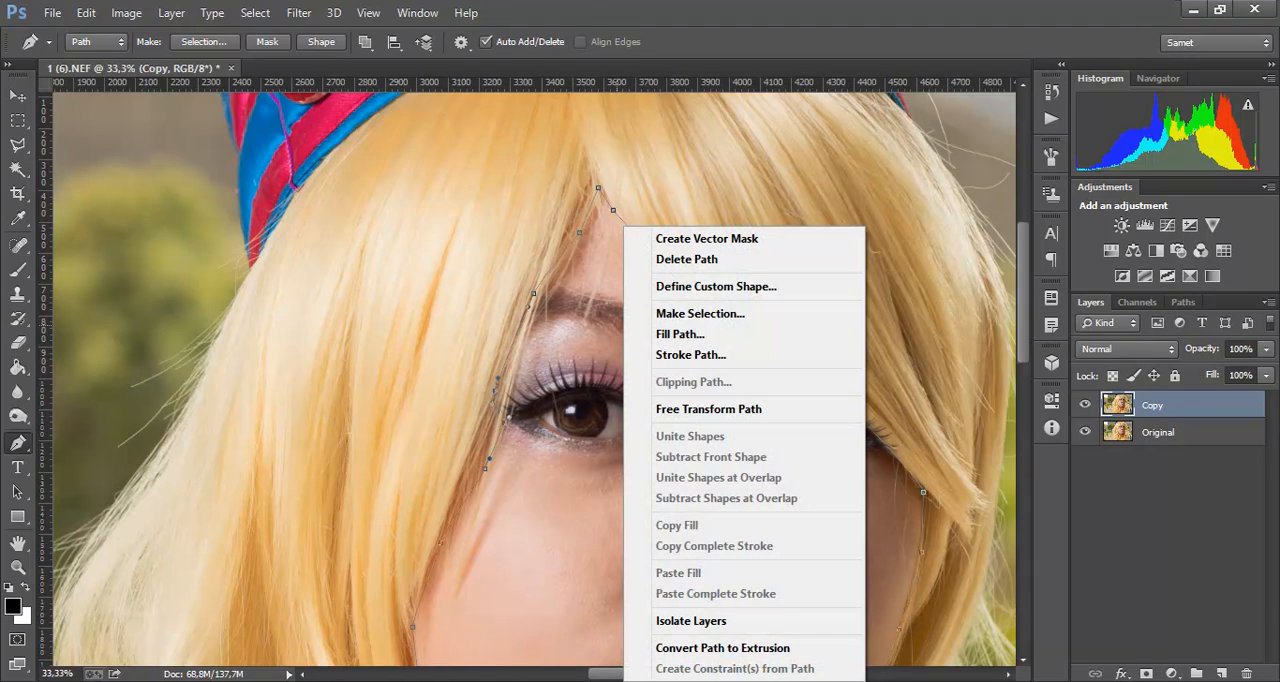
pyautogui.click(700, 313)
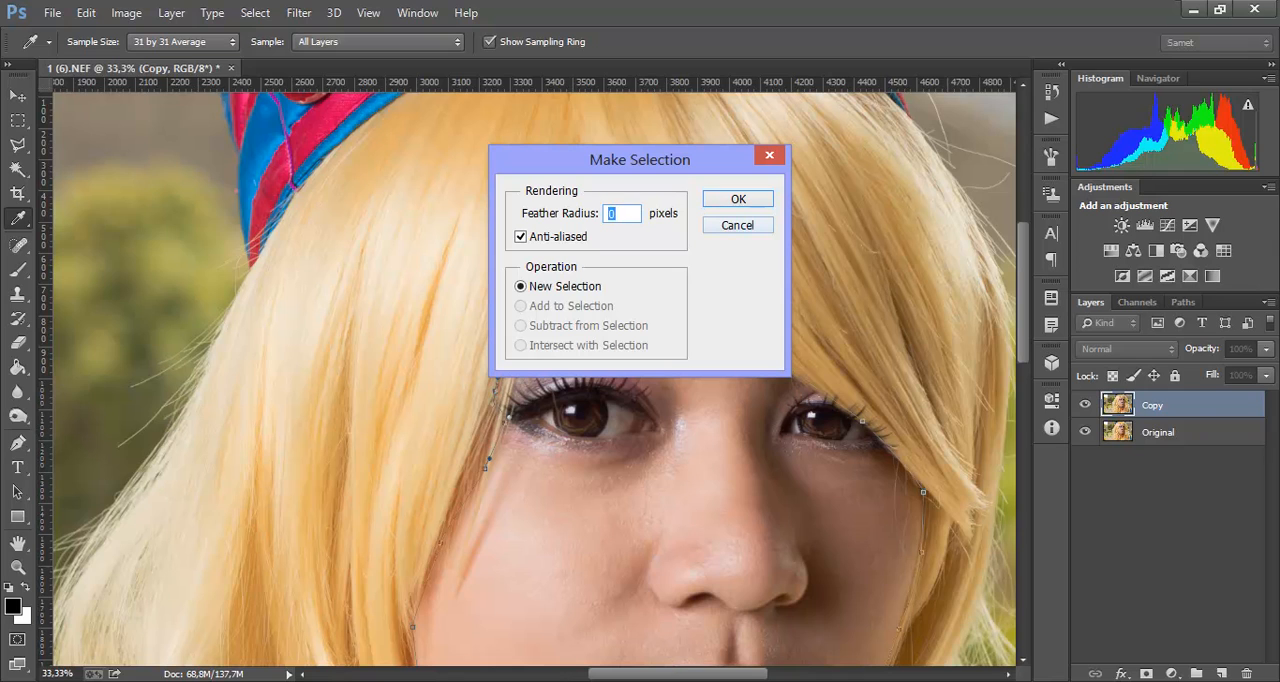
pyautogui.click(737, 199)
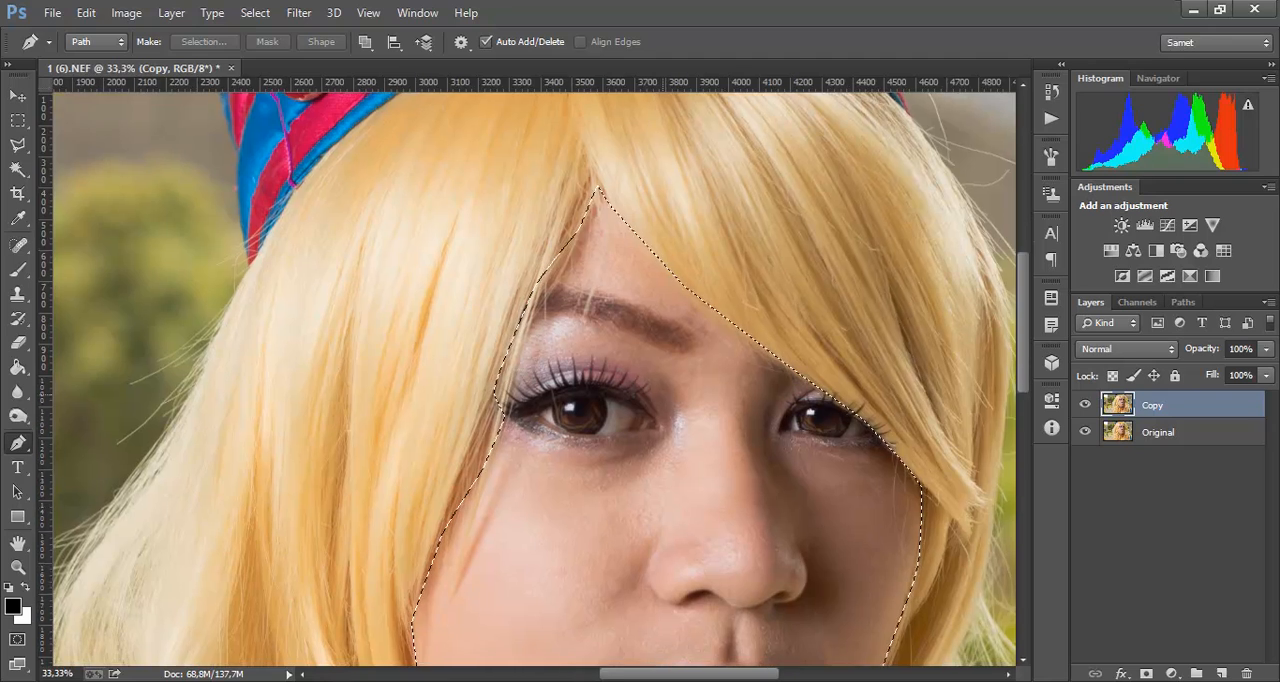
pyautogui.moveTo(664, 394); pyautogui.dragTo(560, 196)
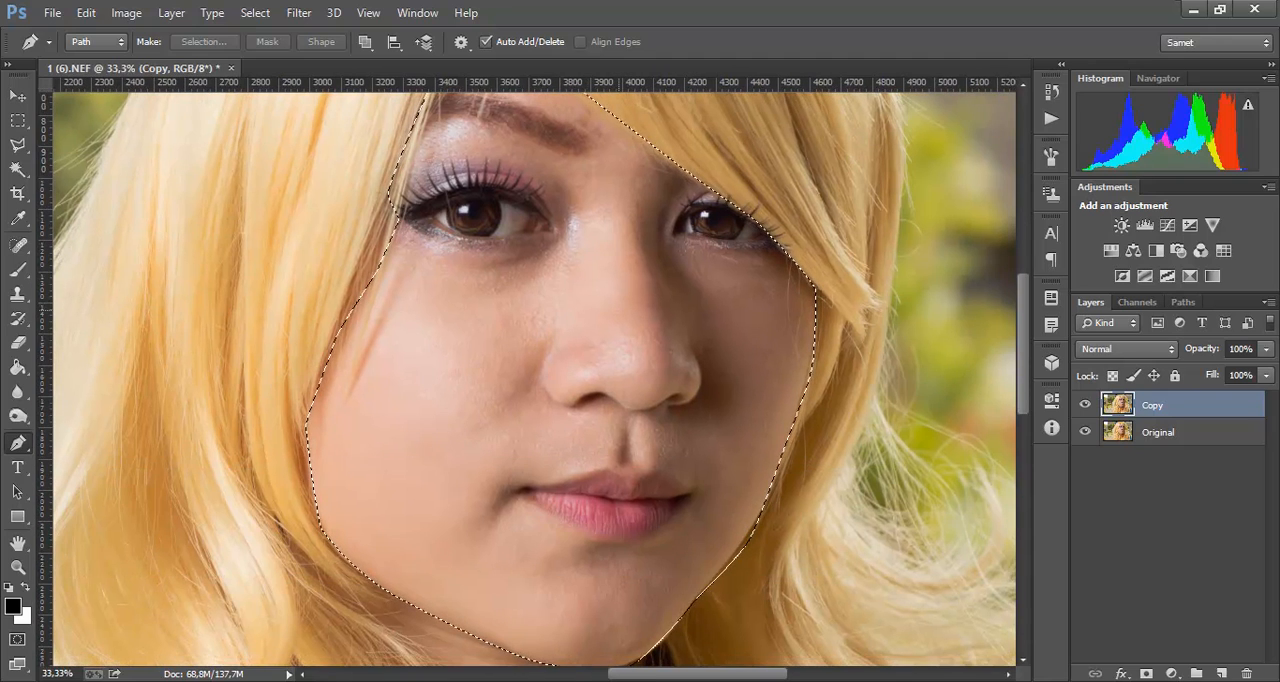
pyautogui.hotkey('ctrl', 'j')
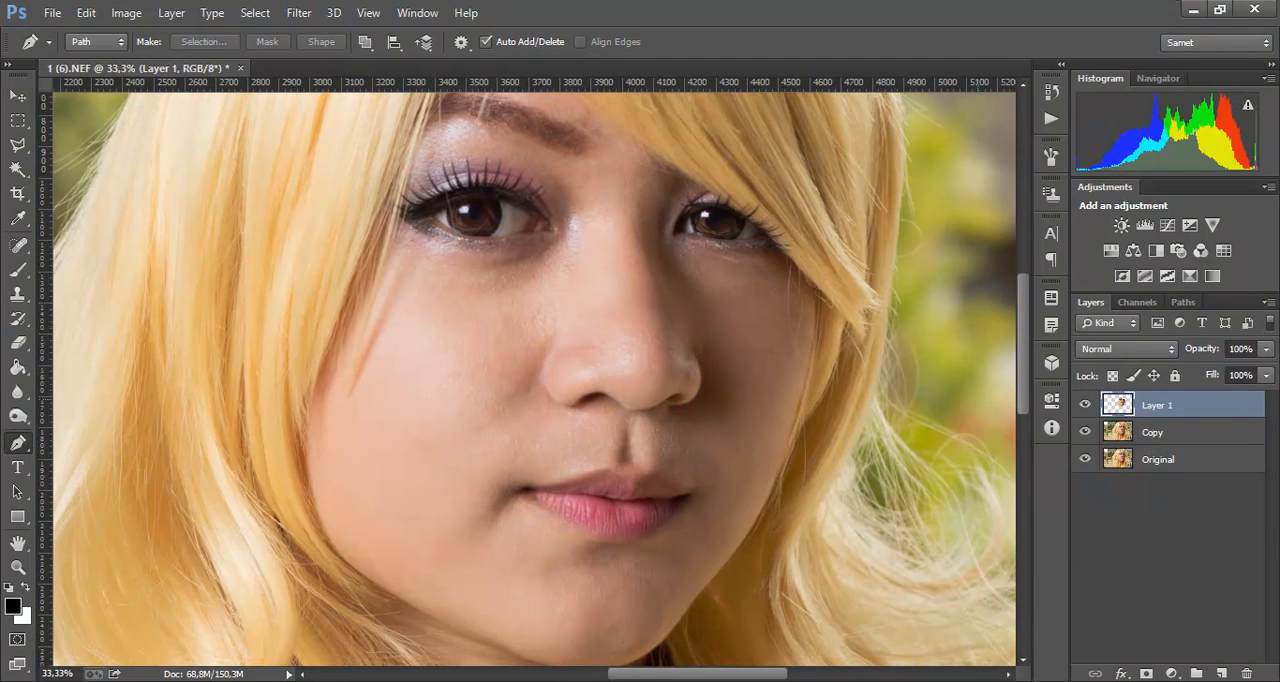
# Step: Check the cut-out face in isolation by hiding the Copy and Original layers, and show both again
pyautogui.click(1085, 431)
pyautogui.click(1085, 458)
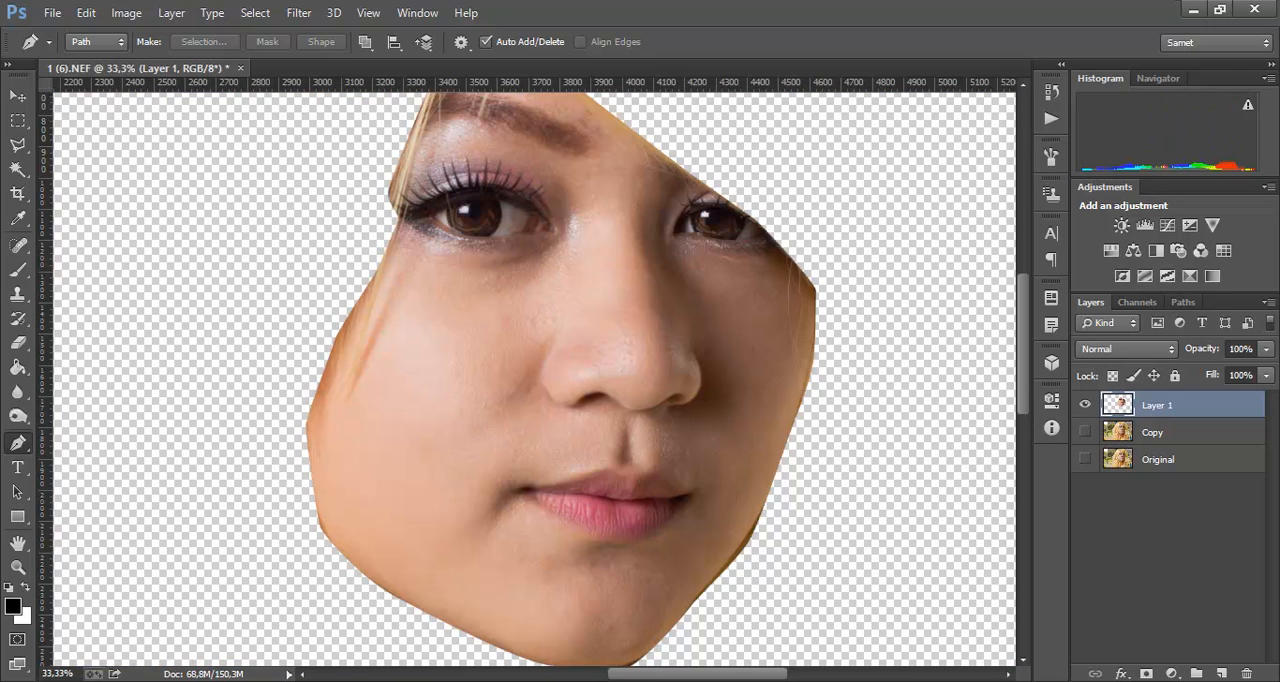
pyautogui.click(1085, 458)
pyautogui.click(1085, 431)
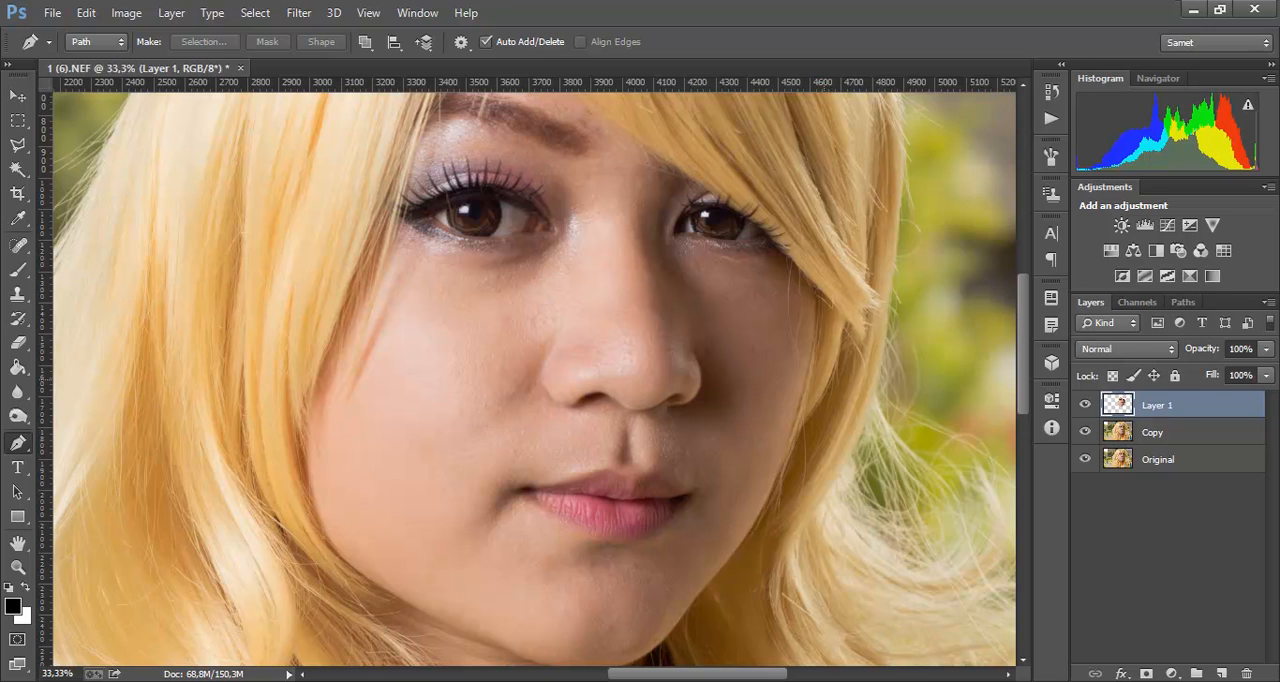
# Step: Apply a Surface Blur to the face layer with a radius of 17 pixels and a threshold of 27 levels
pyautogui.click(298, 12)
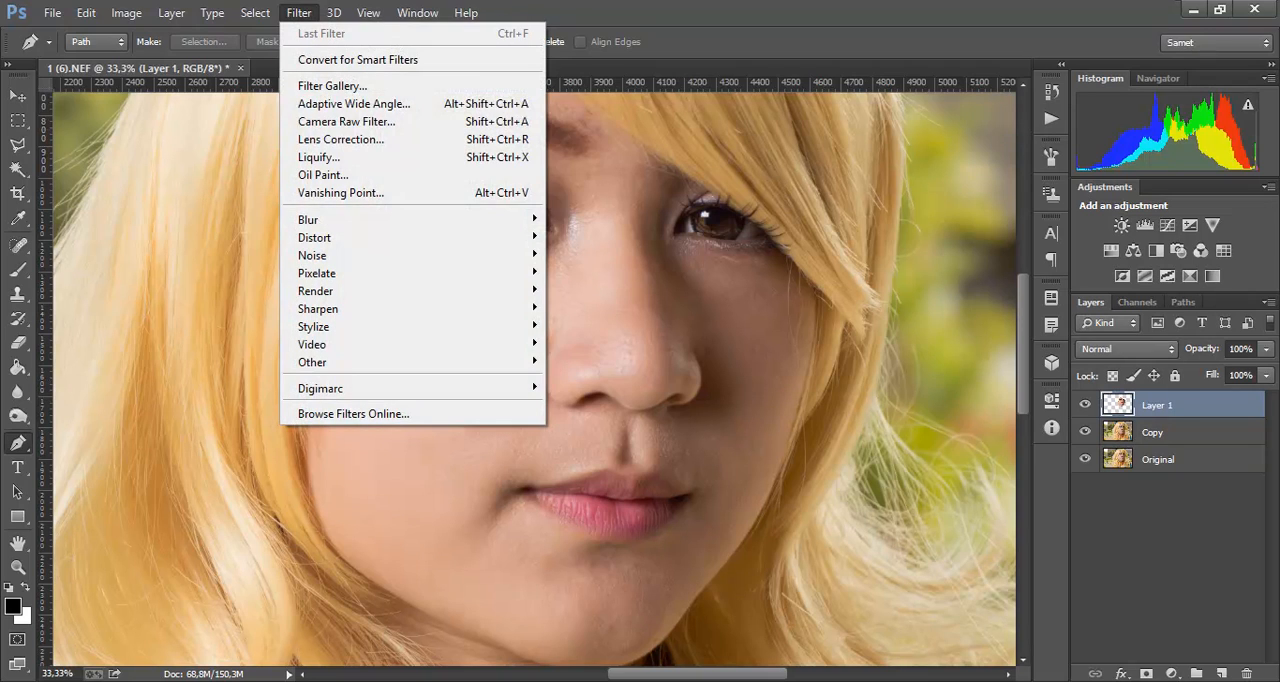
pyautogui.moveTo(400, 219)
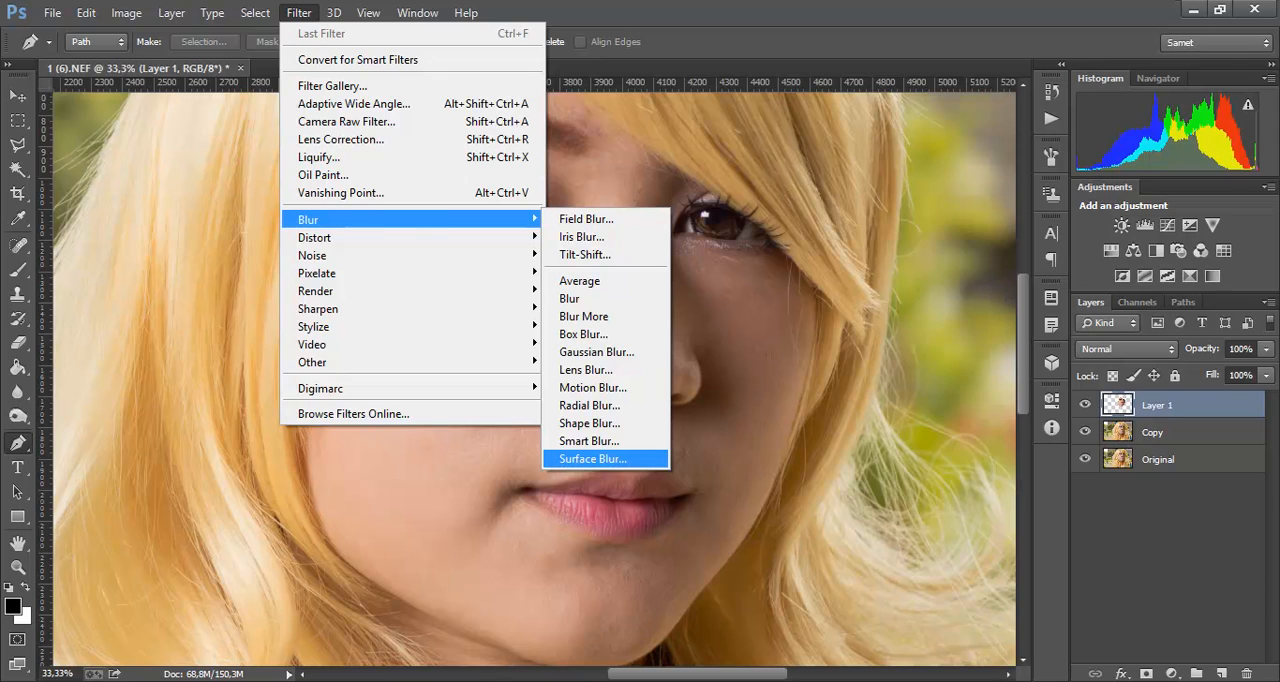
pyautogui.click(592, 458)
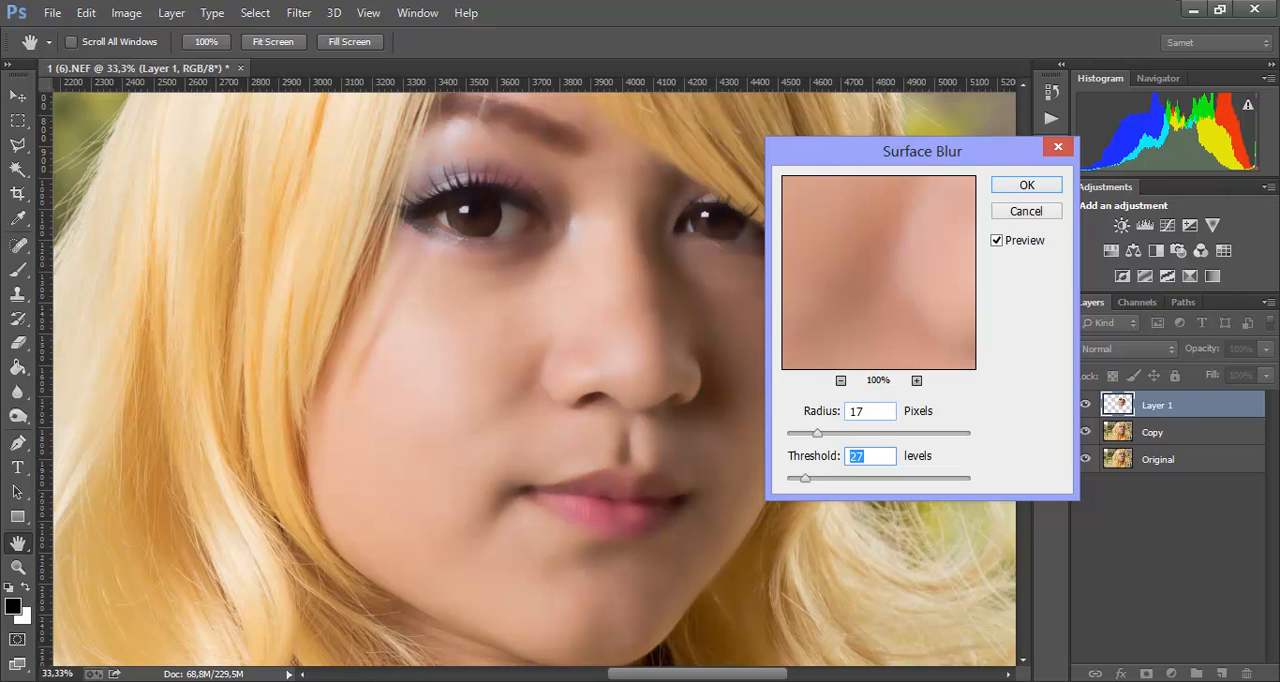
pyautogui.click(864, 456)
pyautogui.press('Return')
pyautogui.press('p')
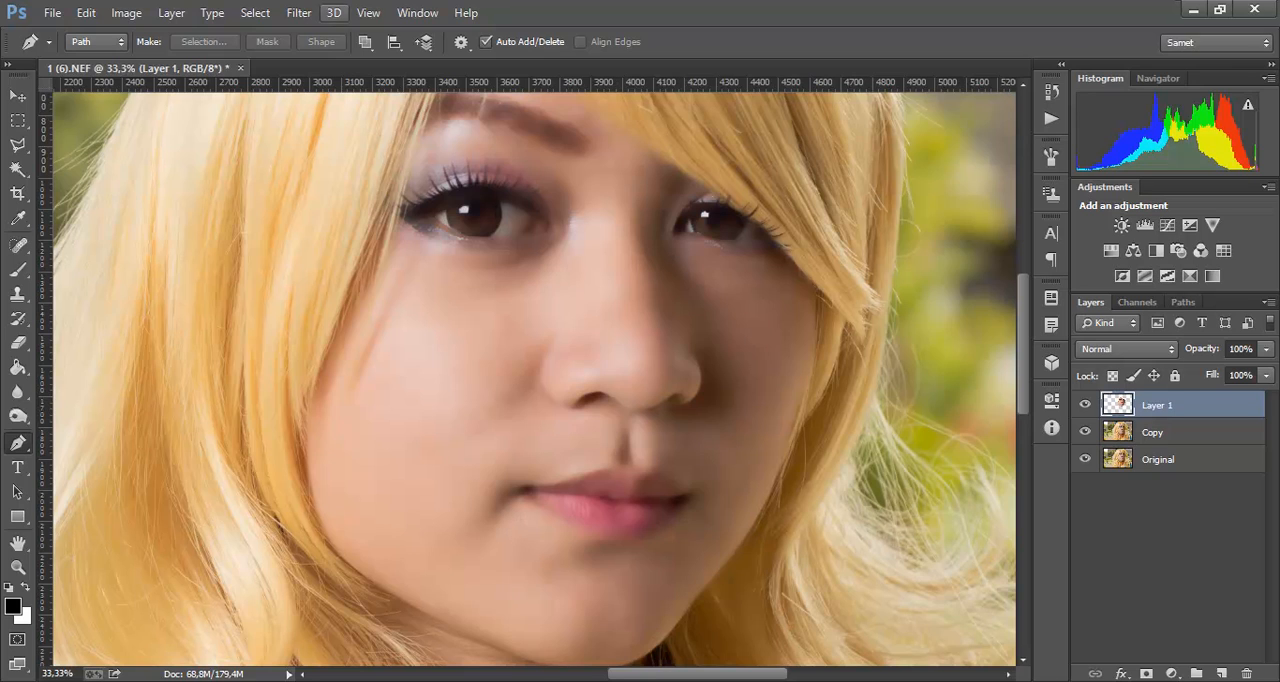
pyautogui.click(299, 13)
pyautogui.press('Escape')
pyautogui.moveTo(1203, 349); pyautogui.dragTo(1201, 349)
pyautogui.write('100')
pyautogui.press('Return')
pyautogui.click(1127, 349)
pyautogui.press('Escape')
pyautogui.click(1266, 349)
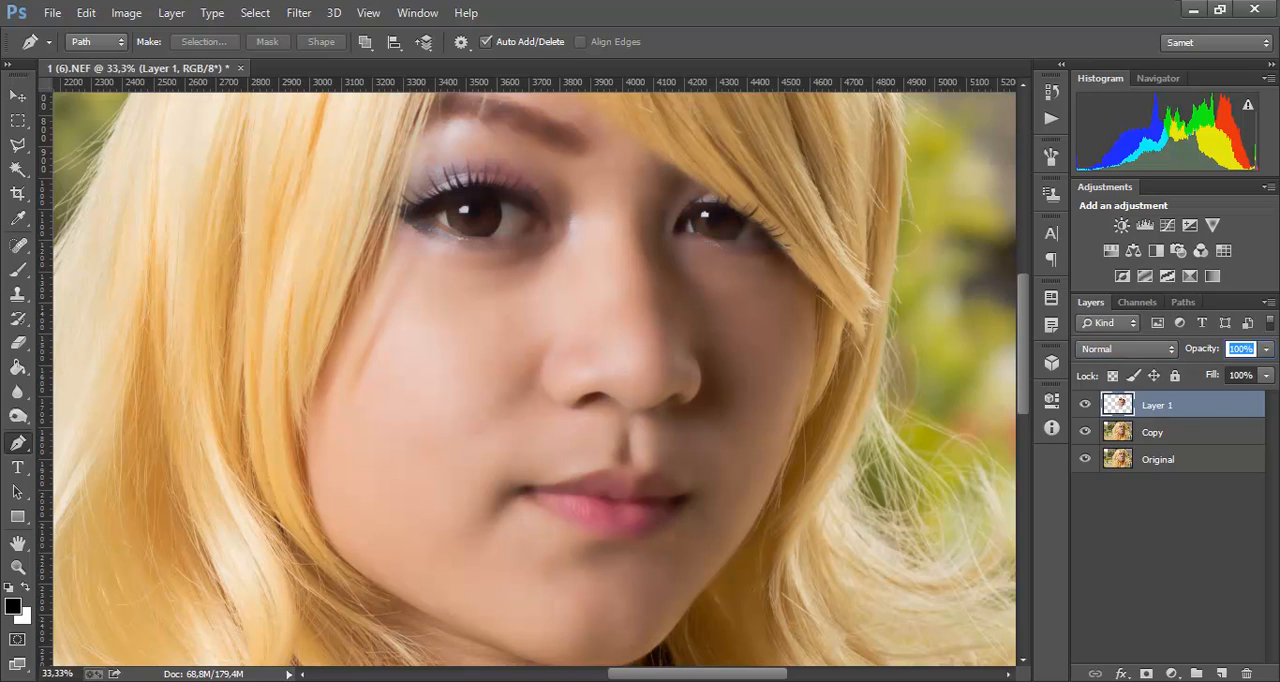
# Step: Rename the blurred face layer to "Visage"
pyautogui.click(1153, 433)
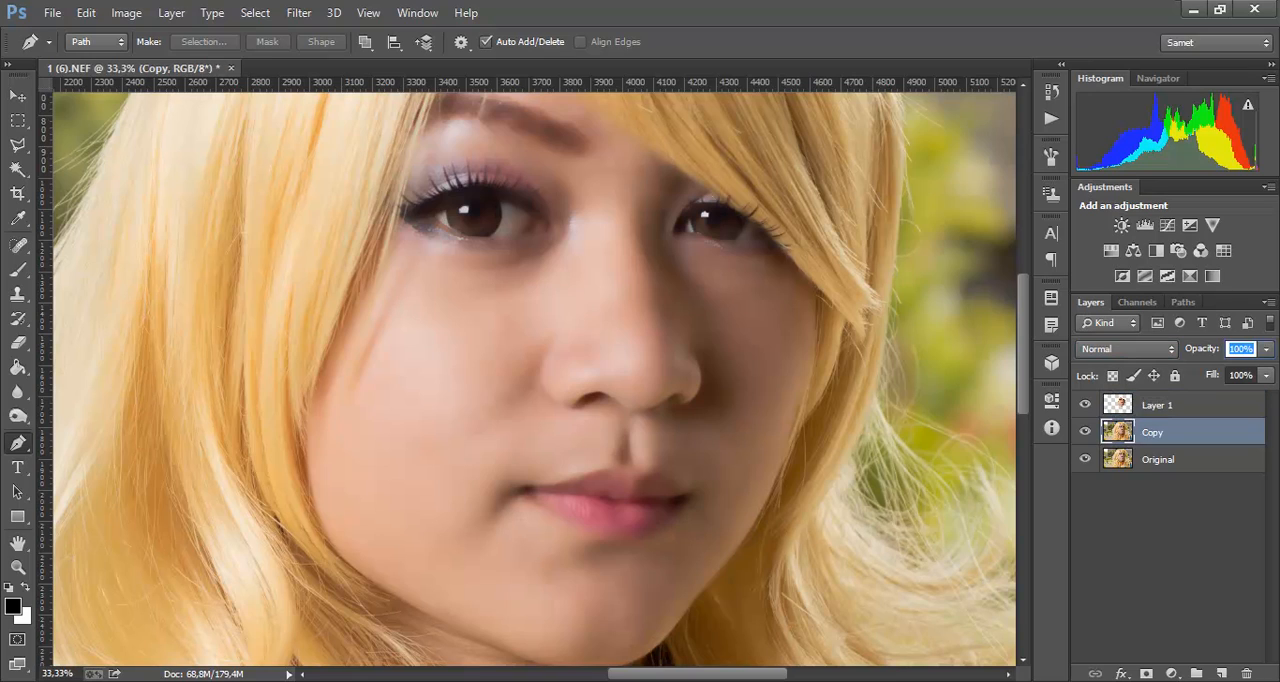
pyautogui.click(1157, 406)
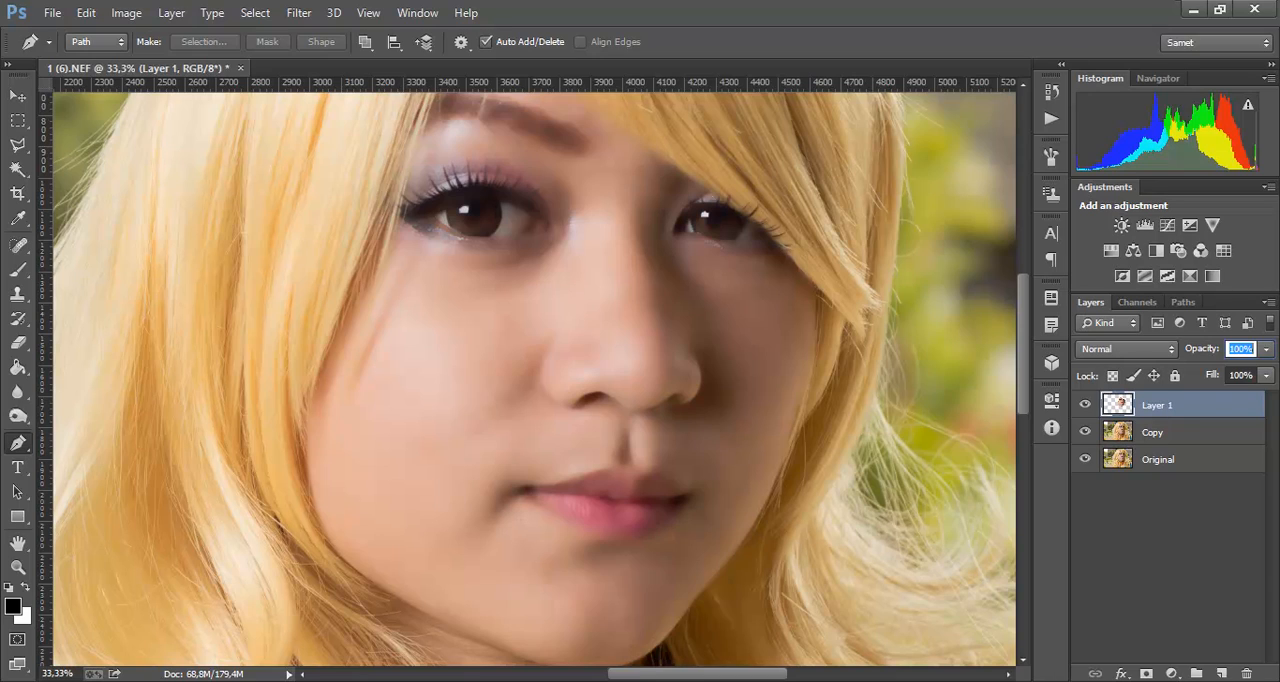
pyautogui.doubleClick(1158, 405)
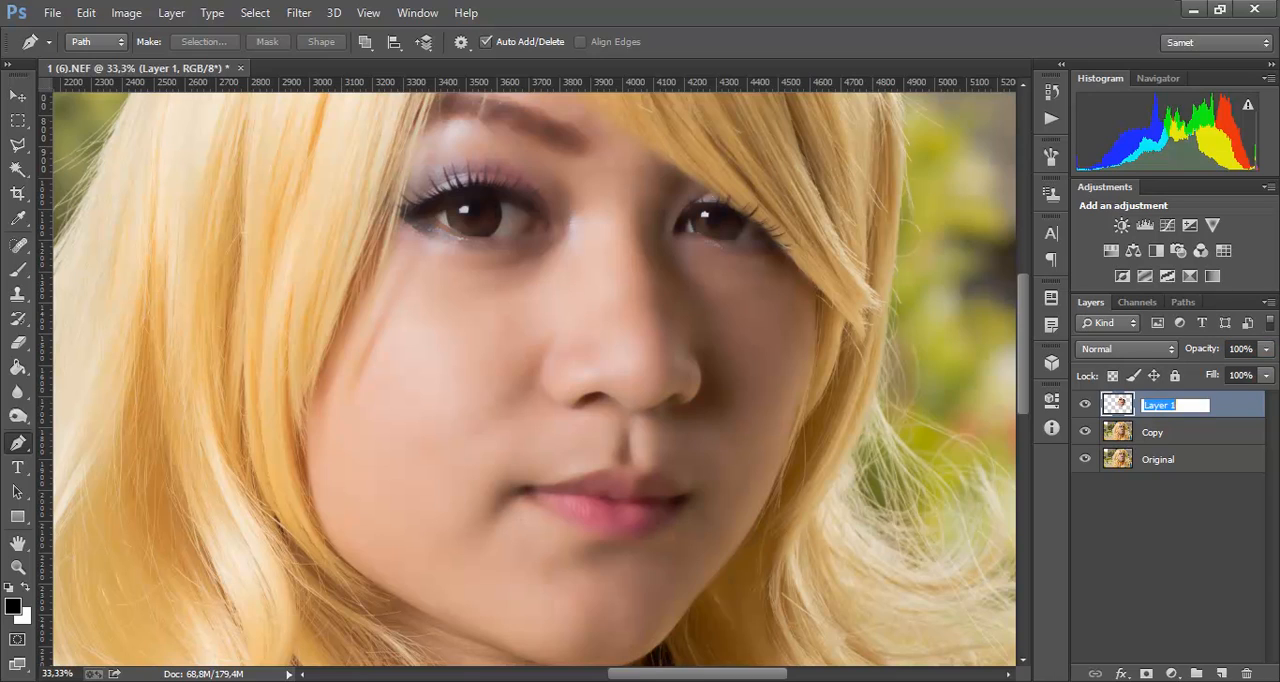
pyautogui.write('Visage')
pyautogui.press('Return')
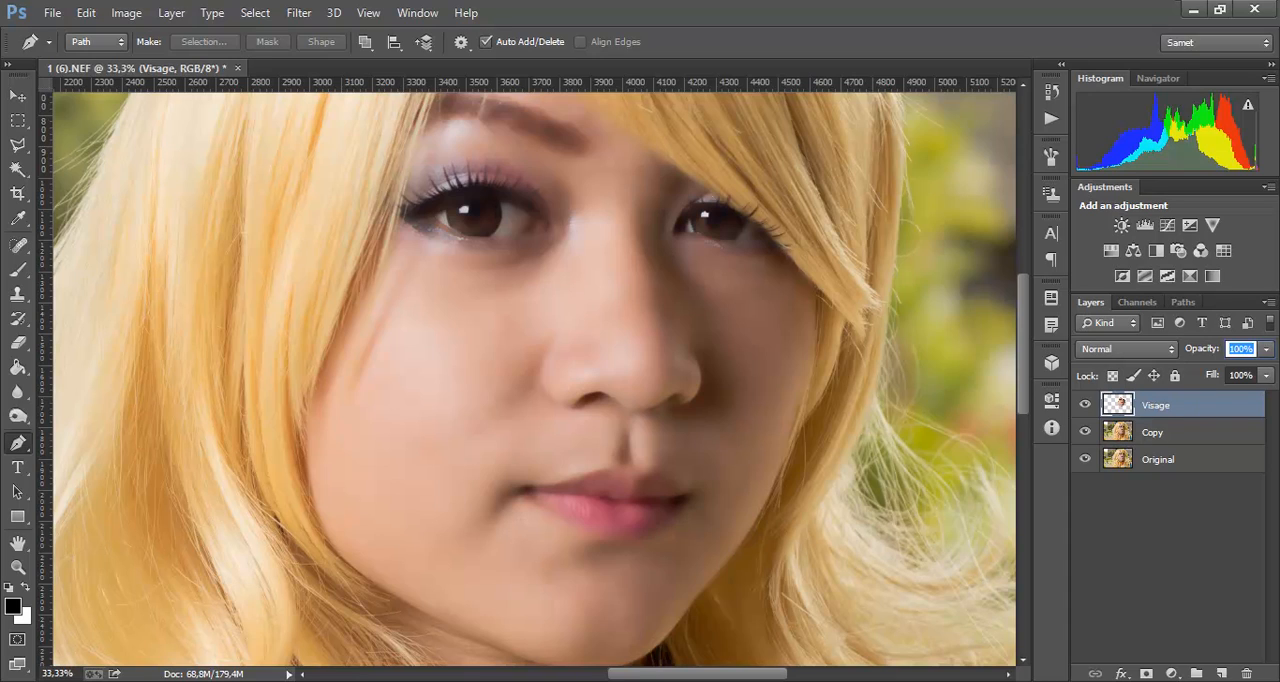
# Step: Try lower and higher opacities on the Visage layer, ending at 0%, to compare the blurred and unblurred skin
pyautogui.press('Down')
pyautogui.press('Down')
pyautogui.press('Down')
pyautogui.press('Down')
pyautogui.press('Down')
pyautogui.press('Down')
pyautogui.press('Down')
pyautogui.press('Down')
pyautogui.press('Down')
pyautogui.press('Down')
pyautogui.press('Down')
pyautogui.press('Down')
pyautogui.press('Down')
pyautogui.press('Down')
pyautogui.press('Down')
pyautogui.press('Down')
pyautogui.press('Down')
pyautogui.press('Down')
pyautogui.press('Down')
pyautogui.press('Down')
pyautogui.press('Up')
pyautogui.press('Up')
pyautogui.press('Up')
pyautogui.press('Up')
pyautogui.hotkey('shift', 'Up')
pyautogui.hotkey('shift', 'Up')
pyautogui.hotkey('shift', 'Up')
pyautogui.hotkey('shift', 'Down')
pyautogui.hotkey('shift', 'Down')
pyautogui.hotkey('shift', 'Down')
pyautogui.hotkey('shift', 'Down')
pyautogui.hotkey('shift', 'Down')
pyautogui.hotkey('shift', 'Down')
pyautogui.hotkey('shift', 'Down')
pyautogui.hotkey('shift', 'Down')
pyautogui.hotkey('shift', 'Down')
pyautogui.hotkey('shift', 'Down')
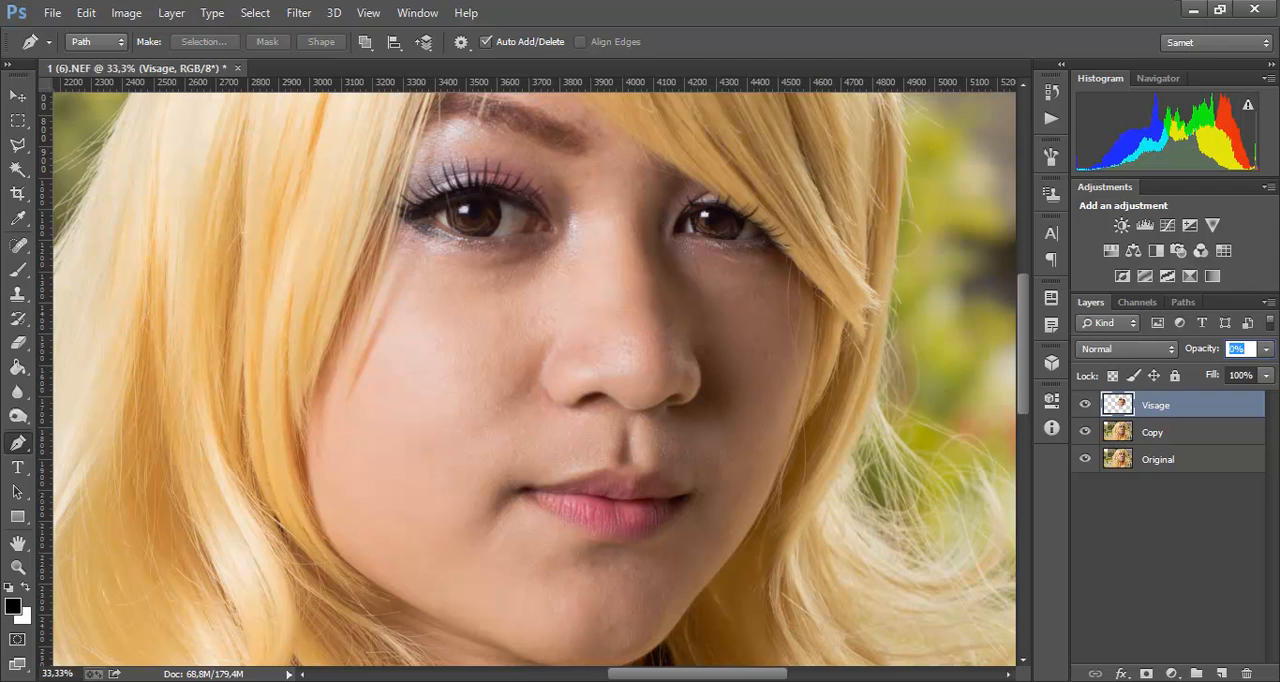
# Step: Raise the Visage layer's opacity while judging the skin texture up close and from afar, and settle on 40%
pyautogui.hotkey('ctrl', '+')
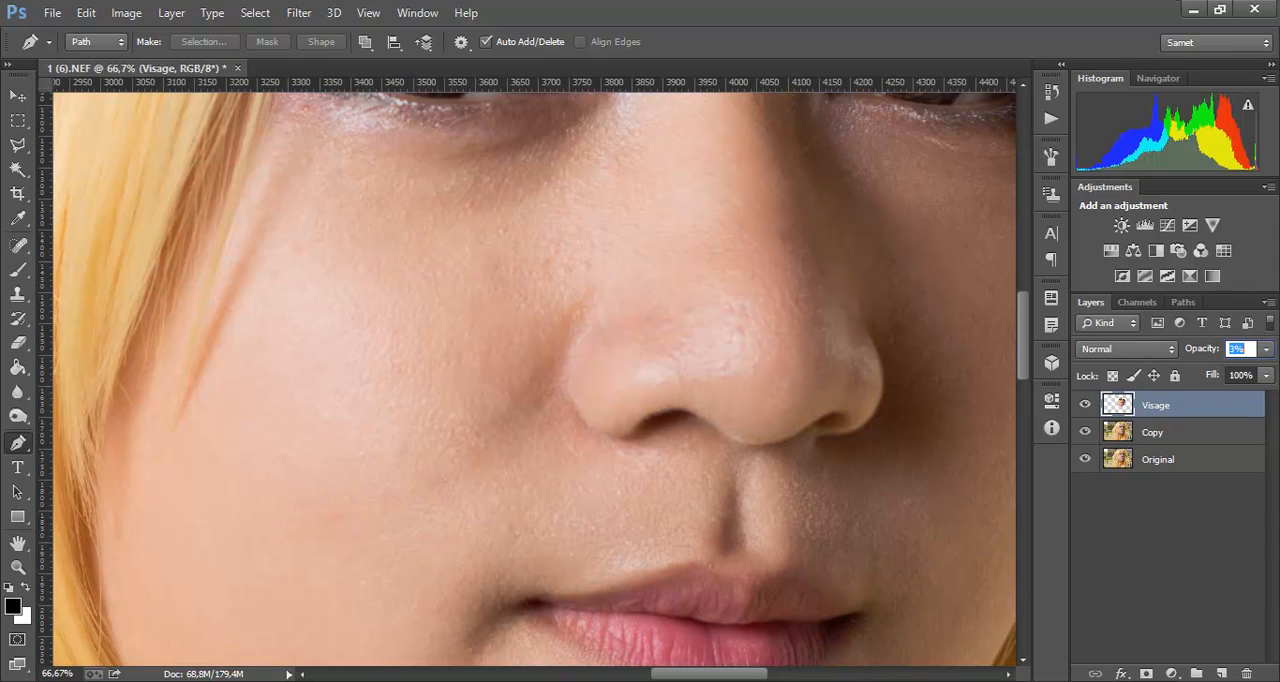
pyautogui.press('Up')
pyautogui.press('Up')
pyautogui.press('Up')
pyautogui.press('Up')
pyautogui.press('Up')
pyautogui.press('Up')
pyautogui.press('Up')
pyautogui.press('Up')
pyautogui.press('Up')
pyautogui.press('Up')
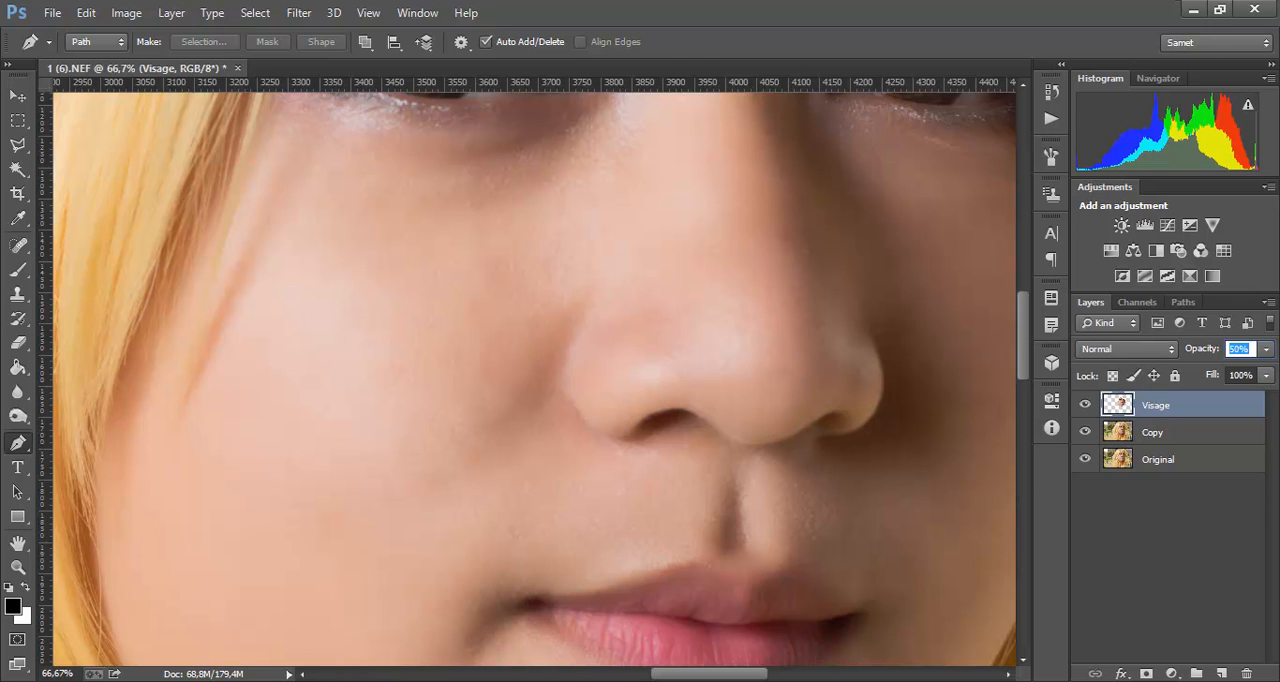
pyautogui.hotkey('ctrl', '-')
pyautogui.hotkey('ctrl', '-')
pyautogui.hotkey('ctrl', '-')
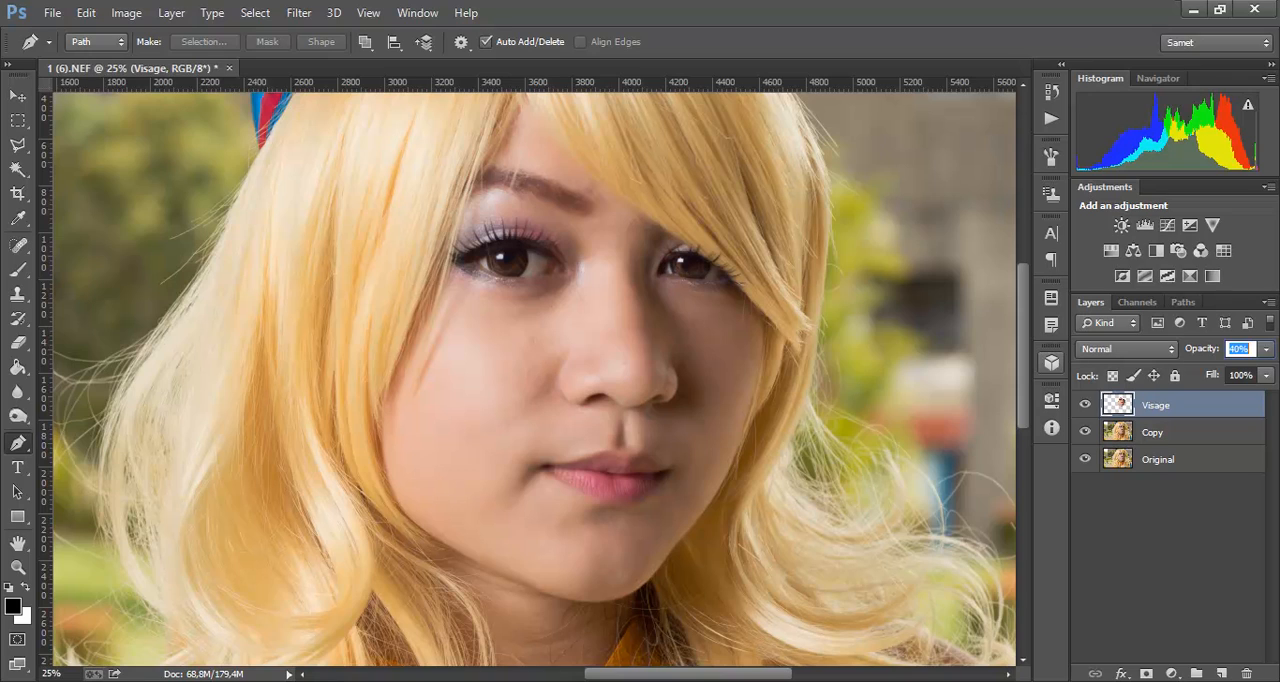
pyautogui.press('Up')
pyautogui.press('Up')
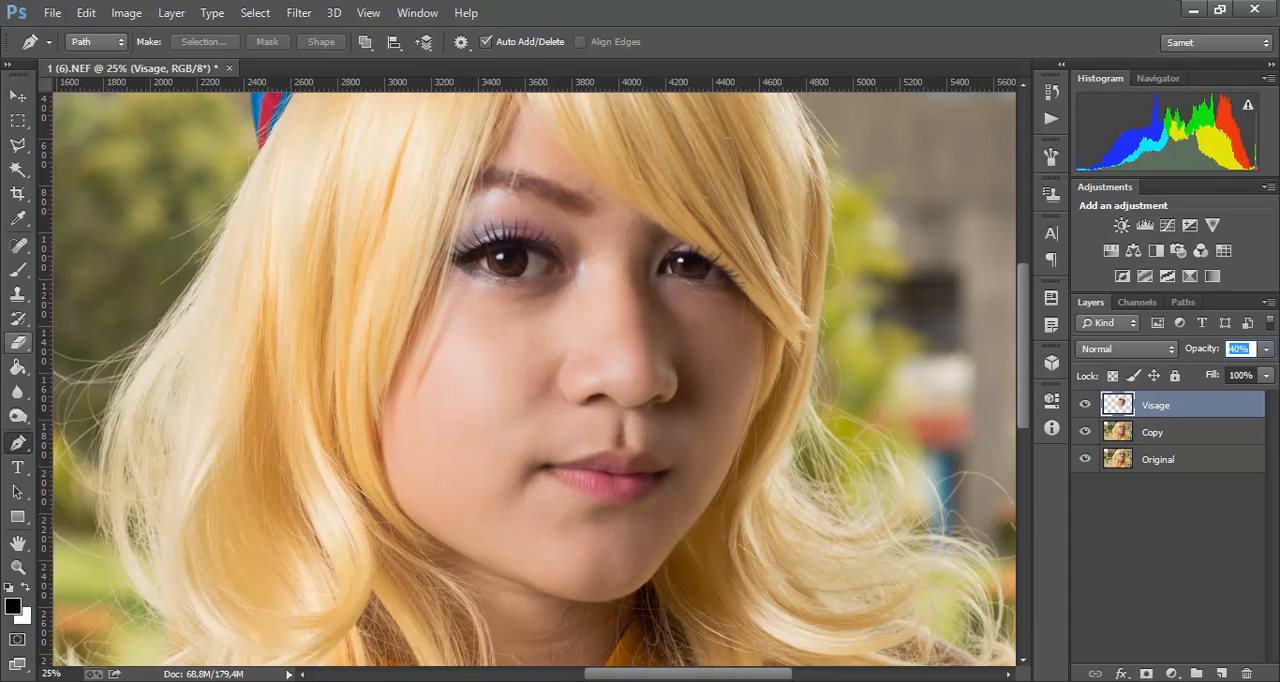
pyautogui.click(17, 342)
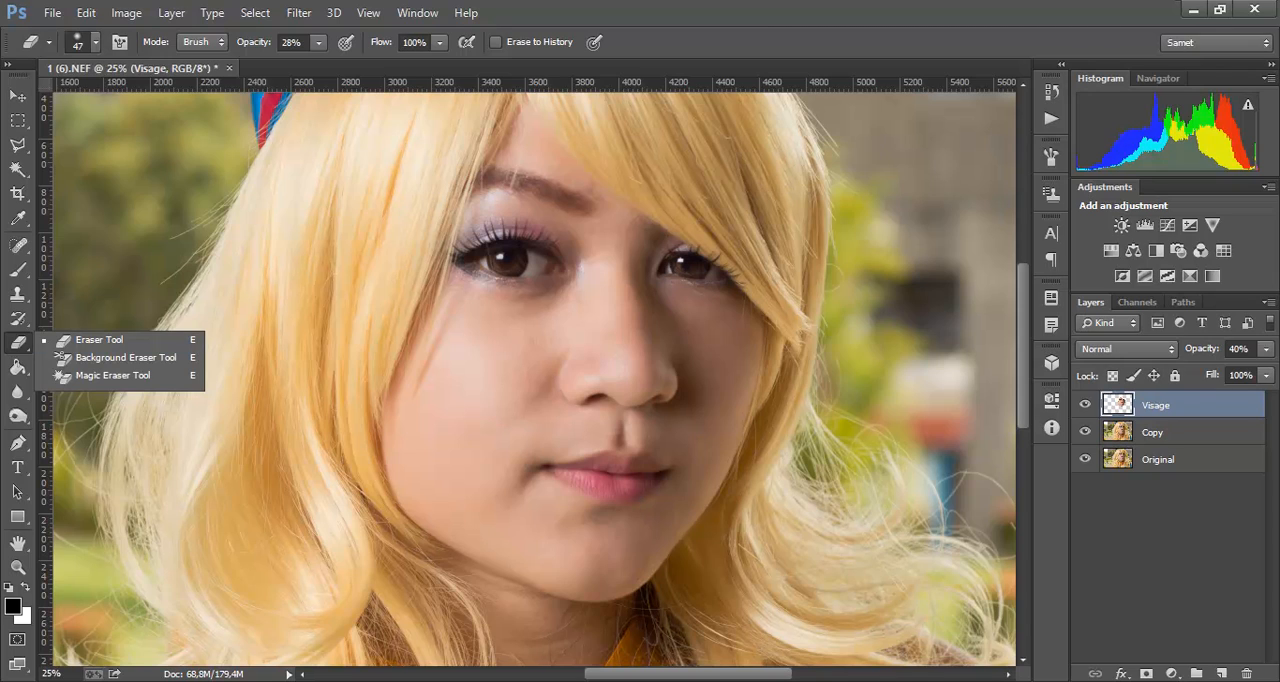
pyautogui.press('Escape')
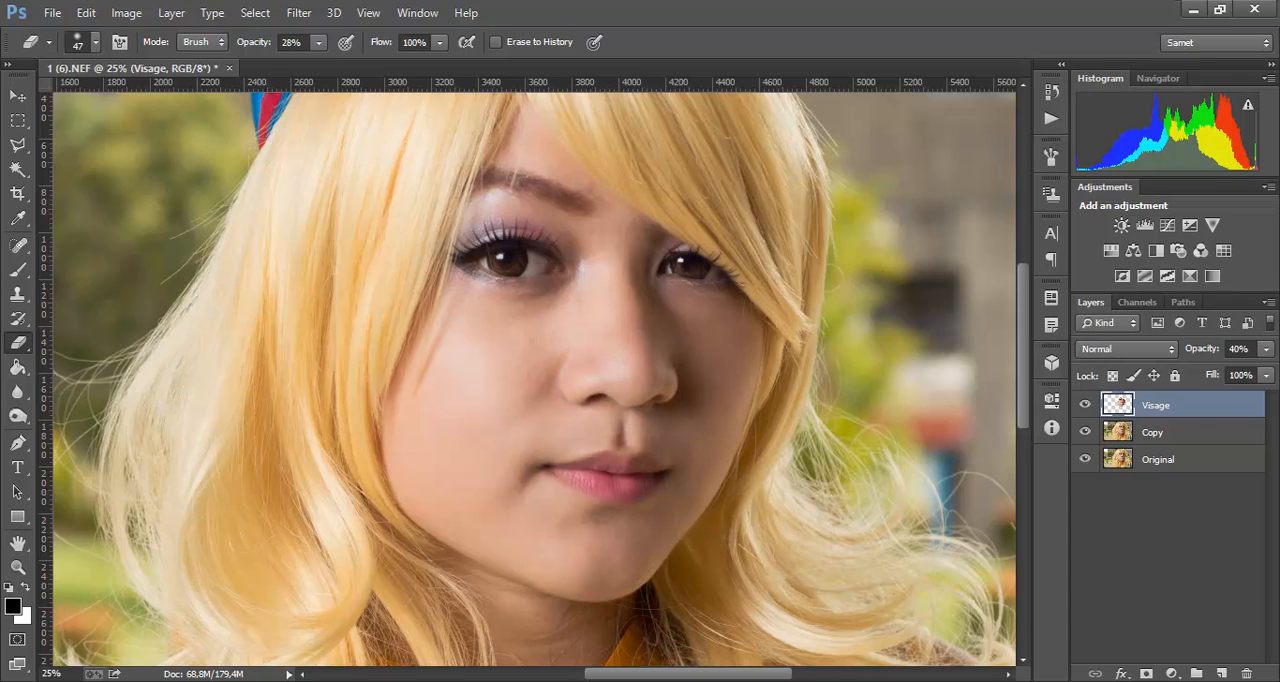
pyautogui.click(1117, 432)
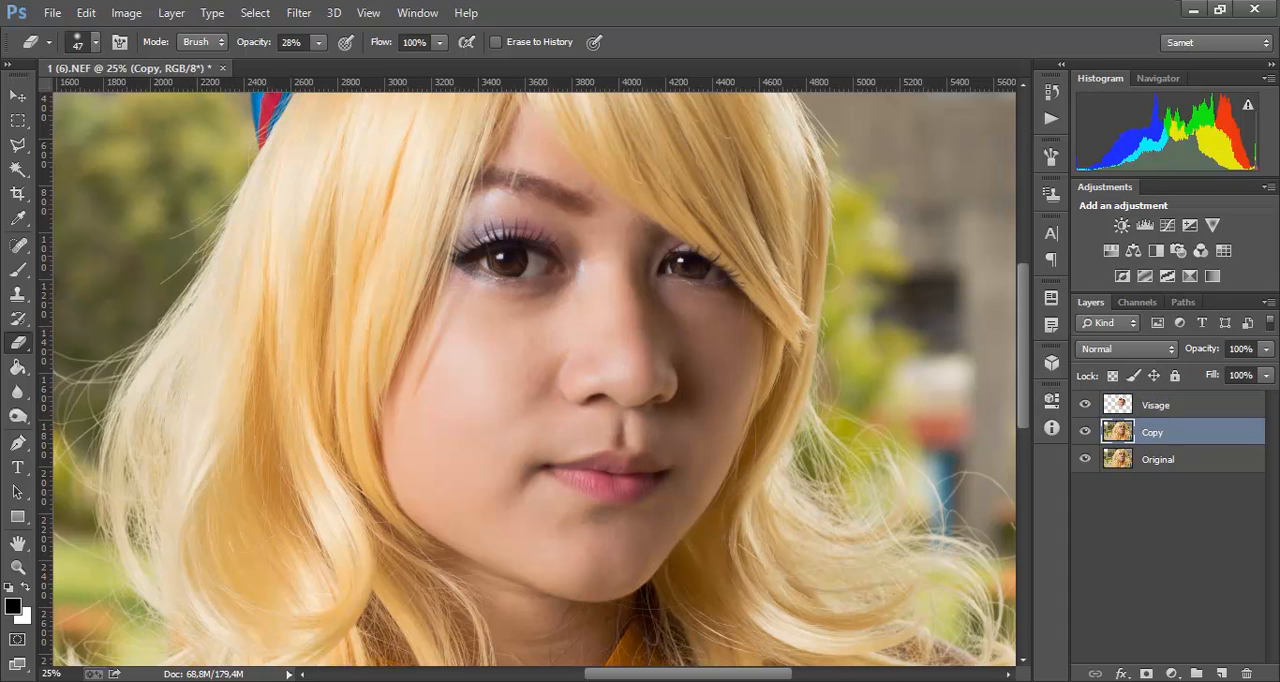
pyautogui.click(1122, 405)
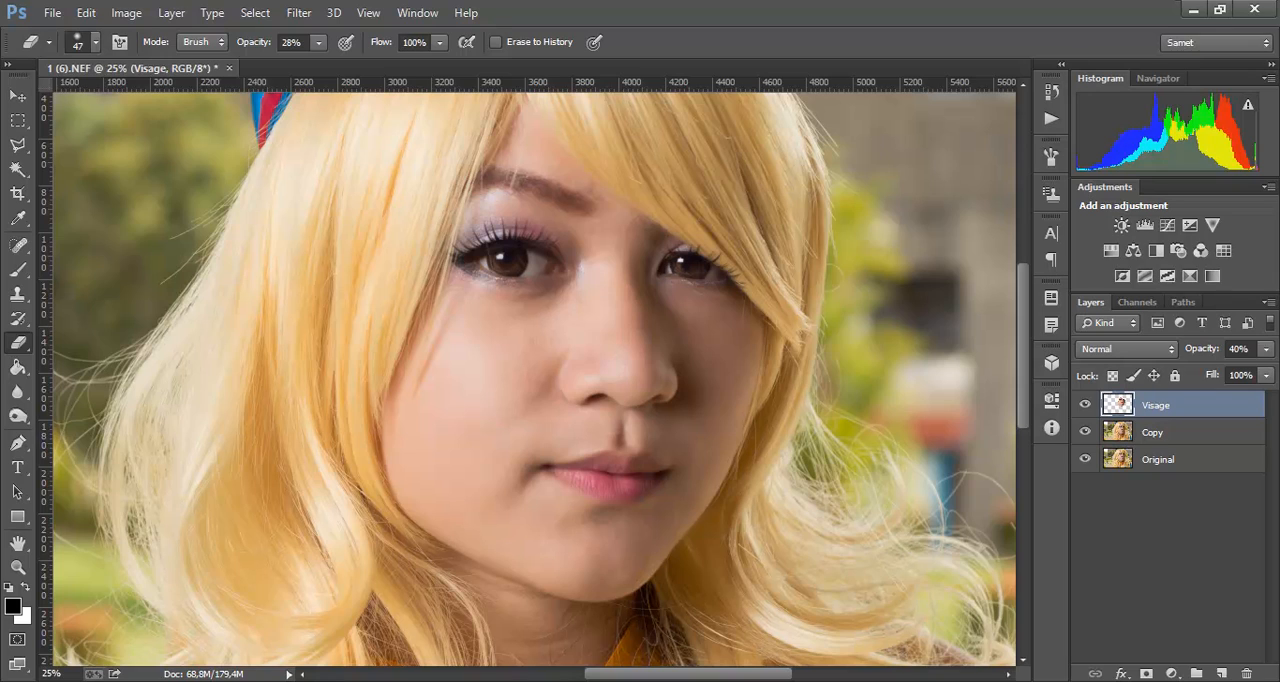
pyautogui.hotkey('ctrl', 'z')
pyautogui.hotkey('ctrl', 'z')
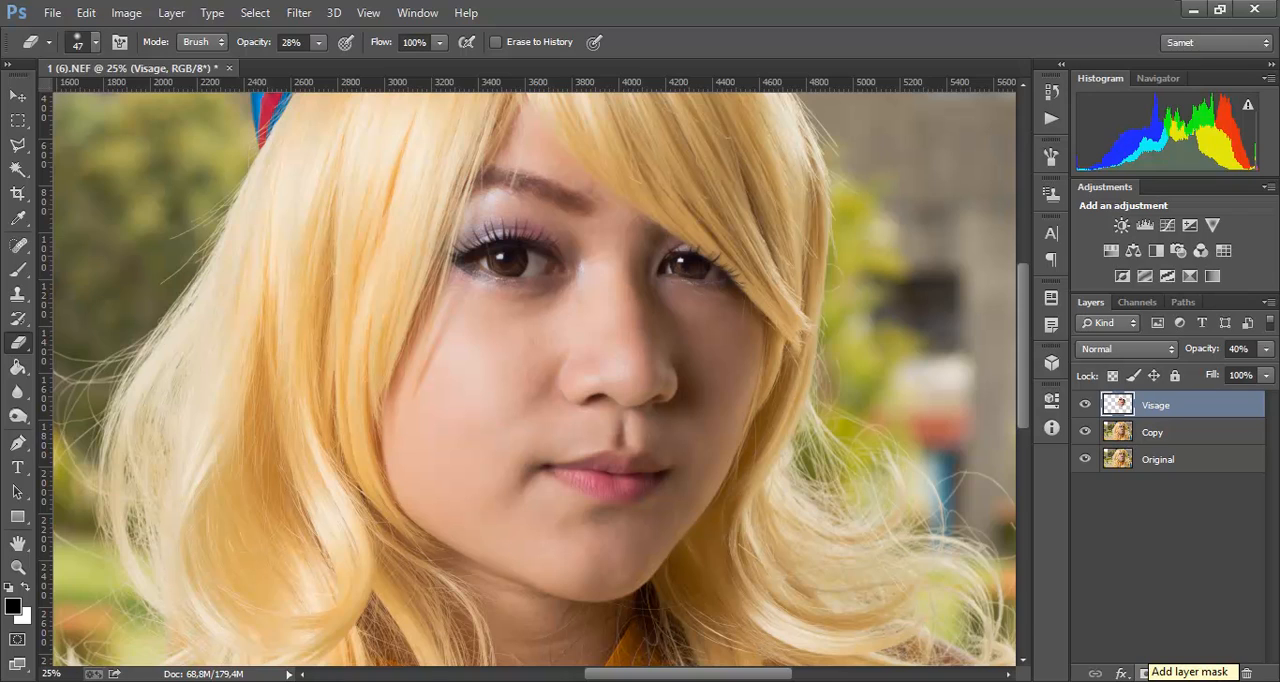
# Step: Add a white layer mask to the Visage layer and activate the Brush tool for painting on it
pyautogui.click(1146, 673)
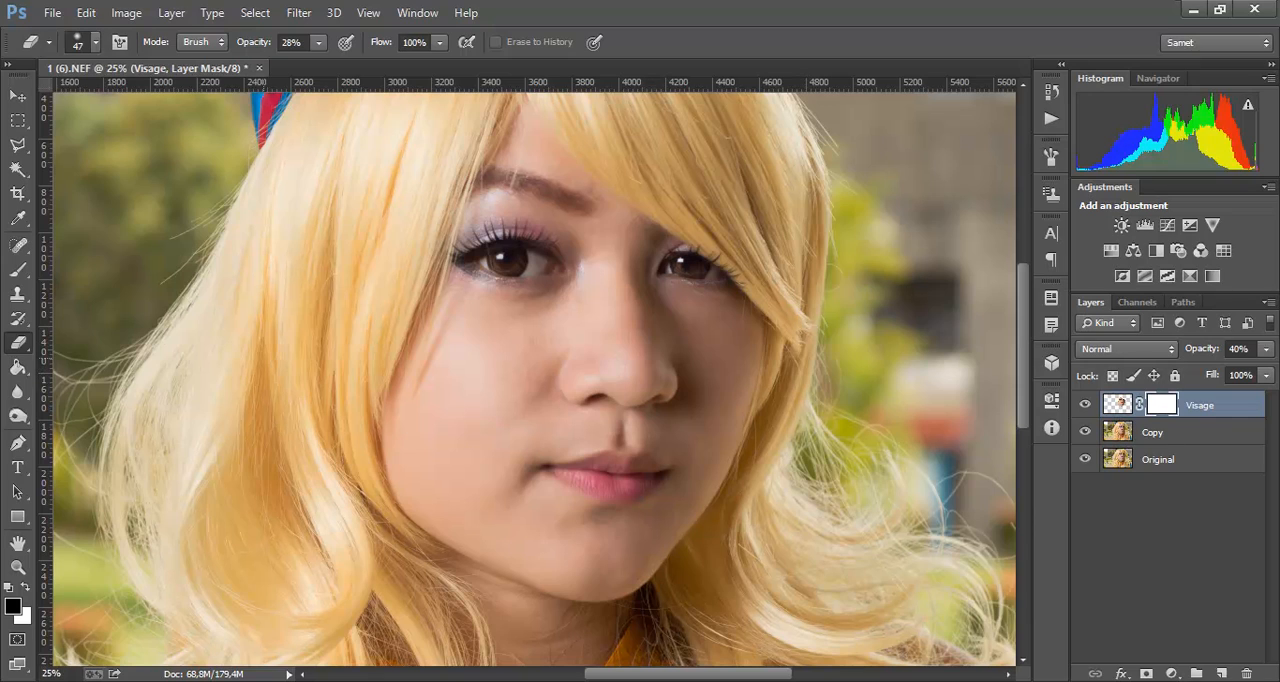
pyautogui.click(18, 269)
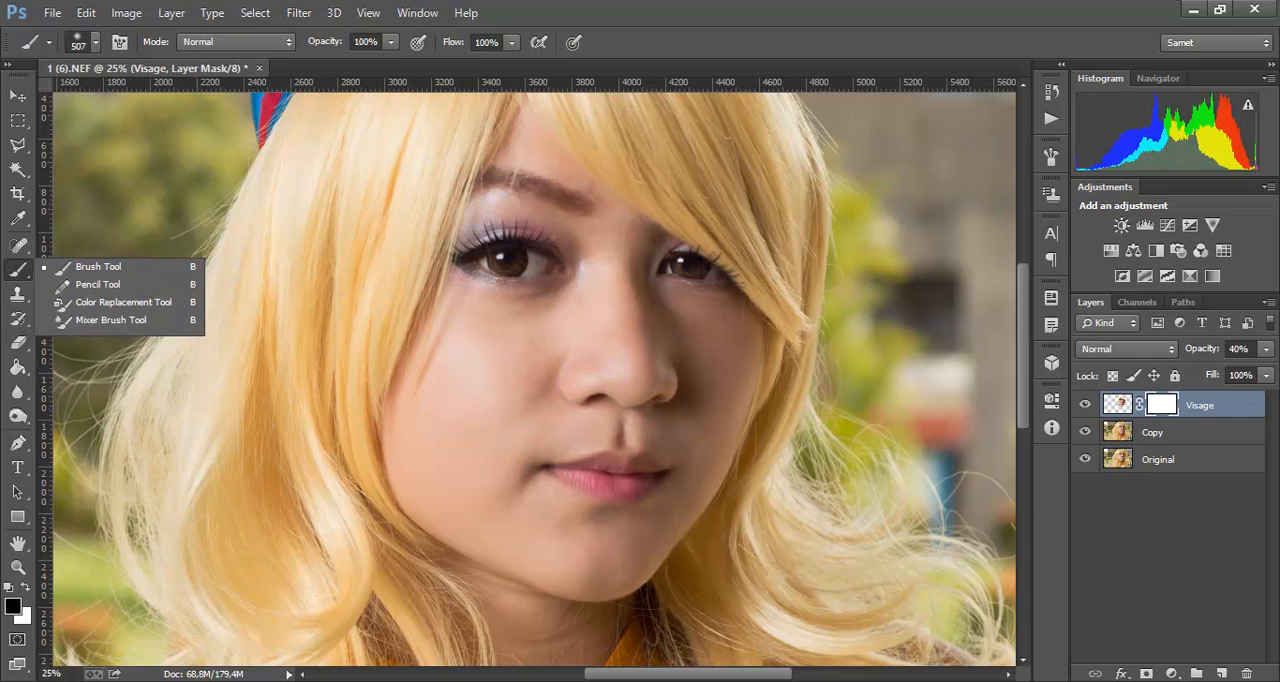
pyautogui.click(98, 267)
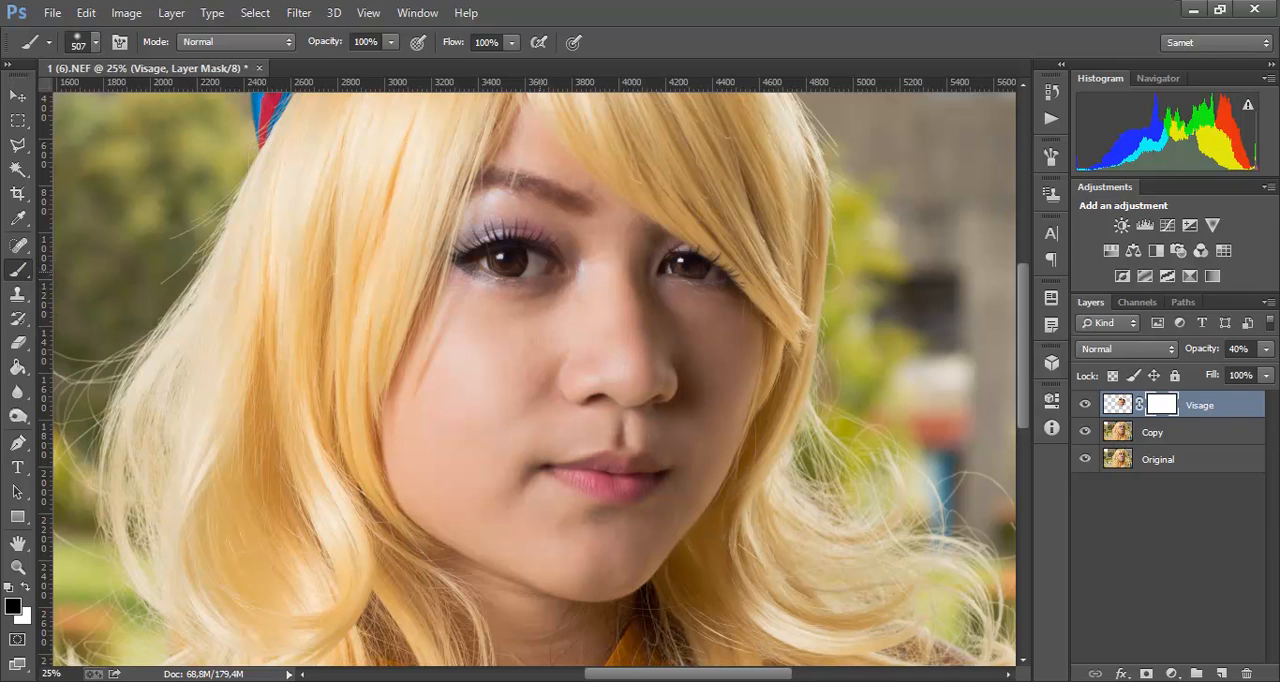
# Step: Set the brush to 291 px at 43% opacity with black (000000) as the foreground colour
pyautogui.moveTo(540, 271); pyautogui.dragTo(515, 271)
pyautogui.press('8')
pyautogui.press('6')
pyautogui.moveTo(325, 42); pyautogui.dragTo(327, 42)
pyautogui.click(13, 606)
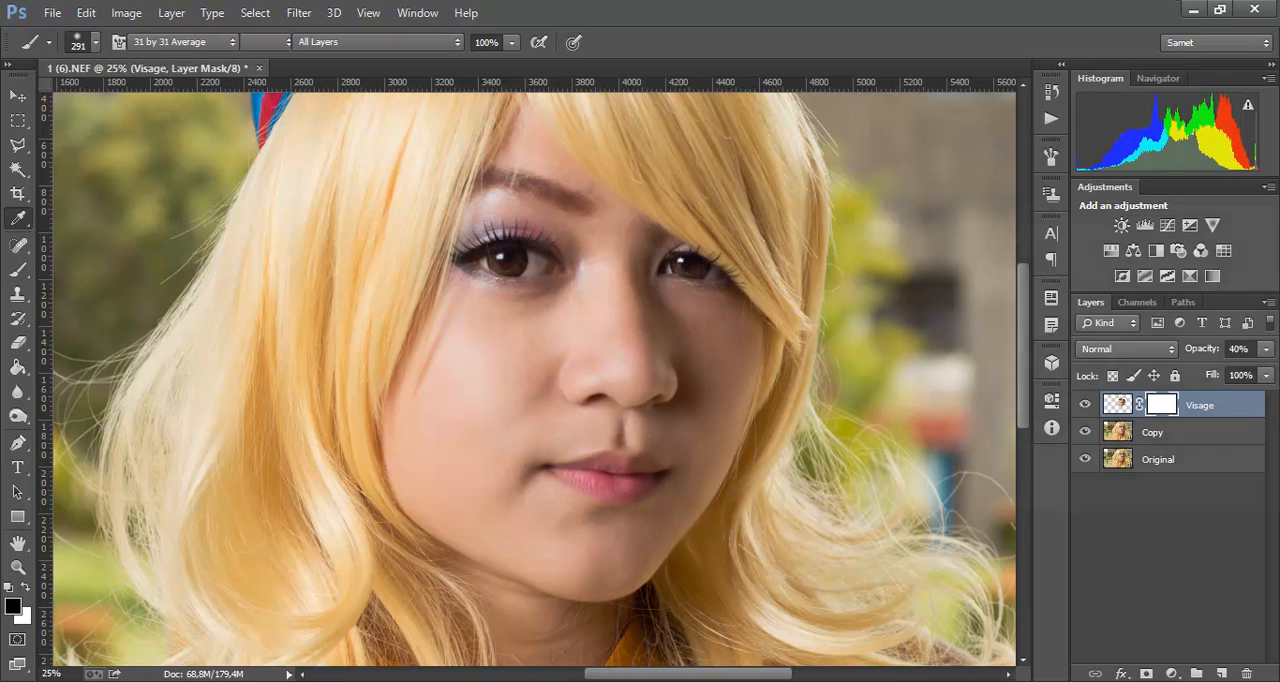
pyautogui.moveTo(928, 472); pyautogui.dragTo(850, 496)
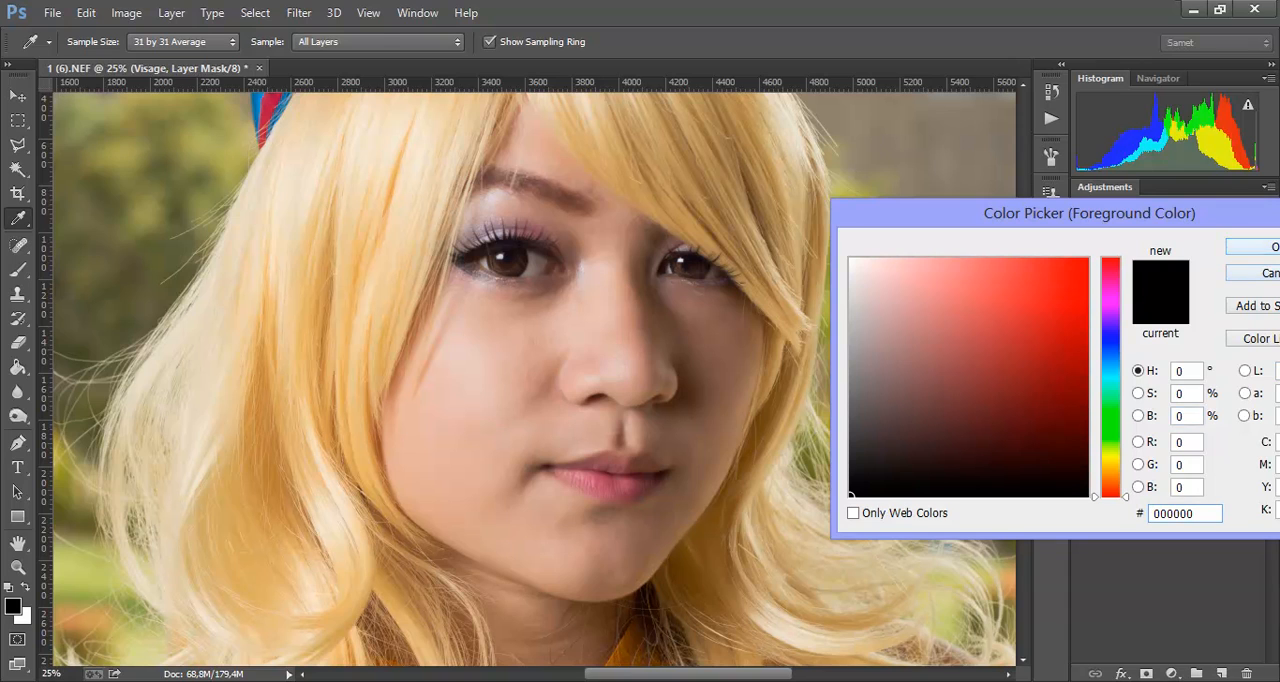
pyautogui.click(1252, 246)
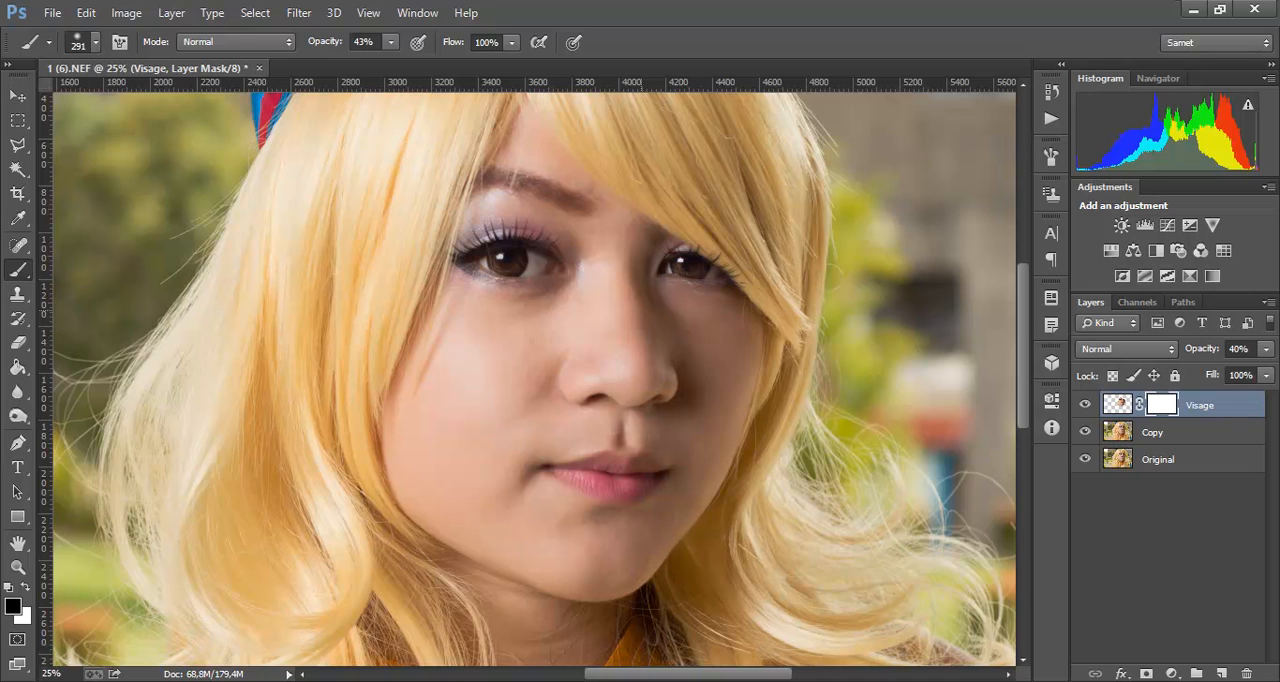
# Step: Compare the eye area with and without the blur by hiding the Visage layer and showing it again
pyautogui.hotkey('ctrl', '+')
pyautogui.hotkey('ctrl', '+')
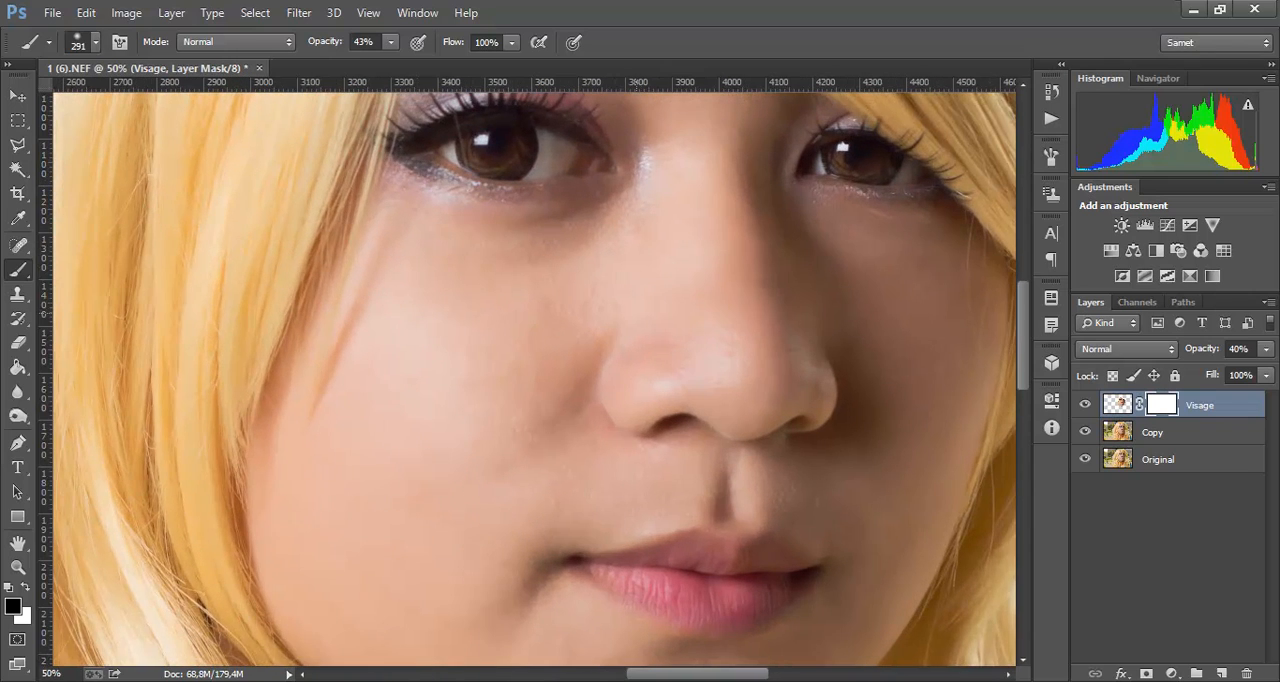
pyautogui.moveTo(608, 188); pyautogui.dragTo(458, 428)
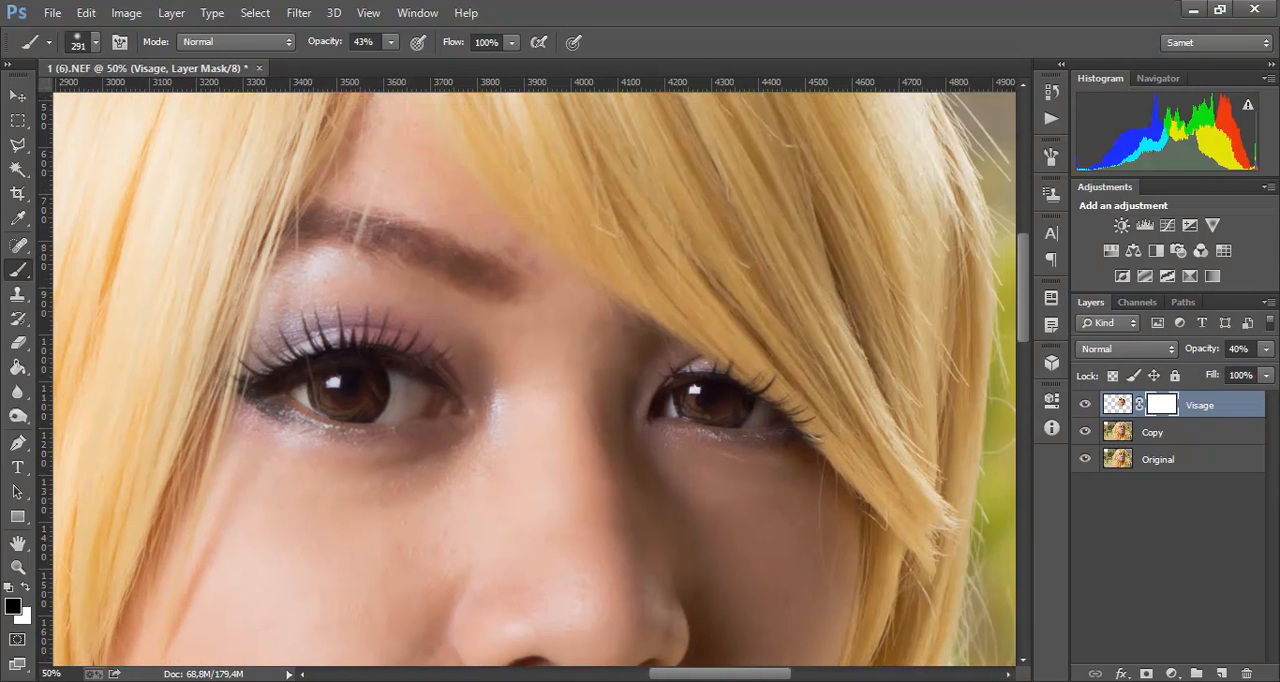
pyautogui.click(1085, 404)
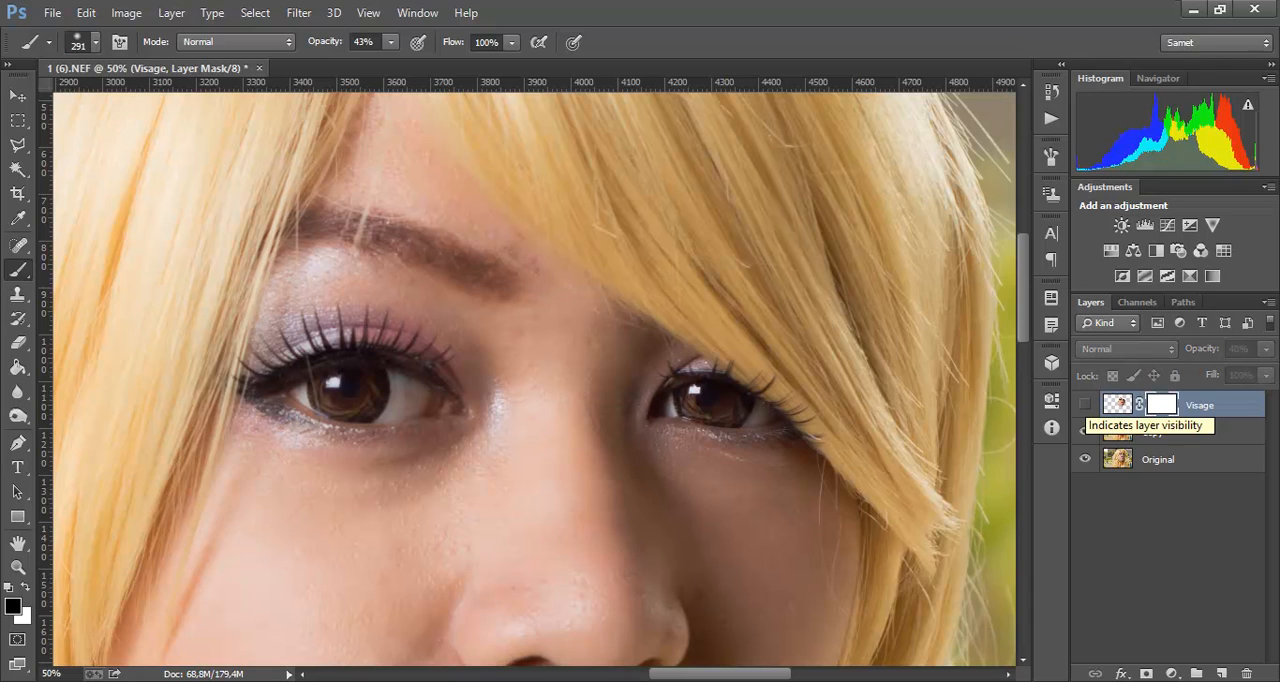
pyautogui.click(1085, 404)
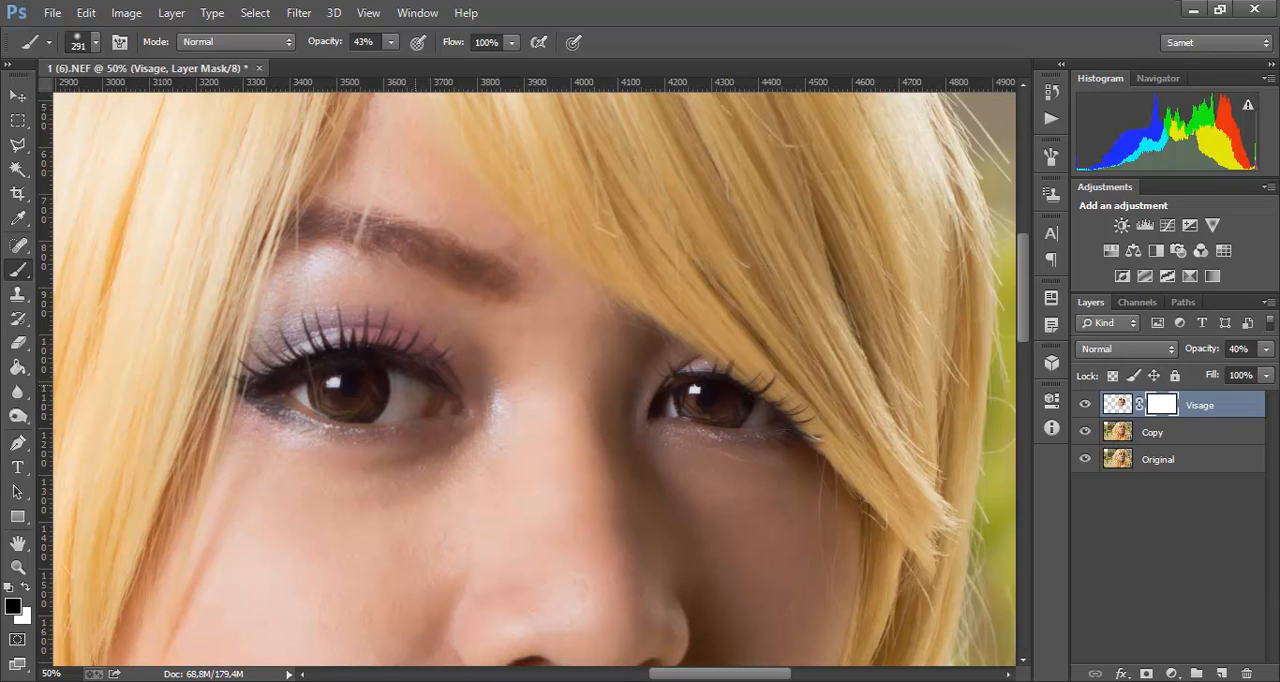
# Step: Reduce the brush to 119 px and paint black on the Visage mask over the eyes and eyebrow to restore their detail
pyautogui.moveTo(434, 389); pyautogui.dragTo(410, 389)
pyautogui.moveTo(494, 278); pyautogui.dragTo(460, 278)
pyautogui.moveTo(788, 406); pyautogui.dragTo(635, 286)
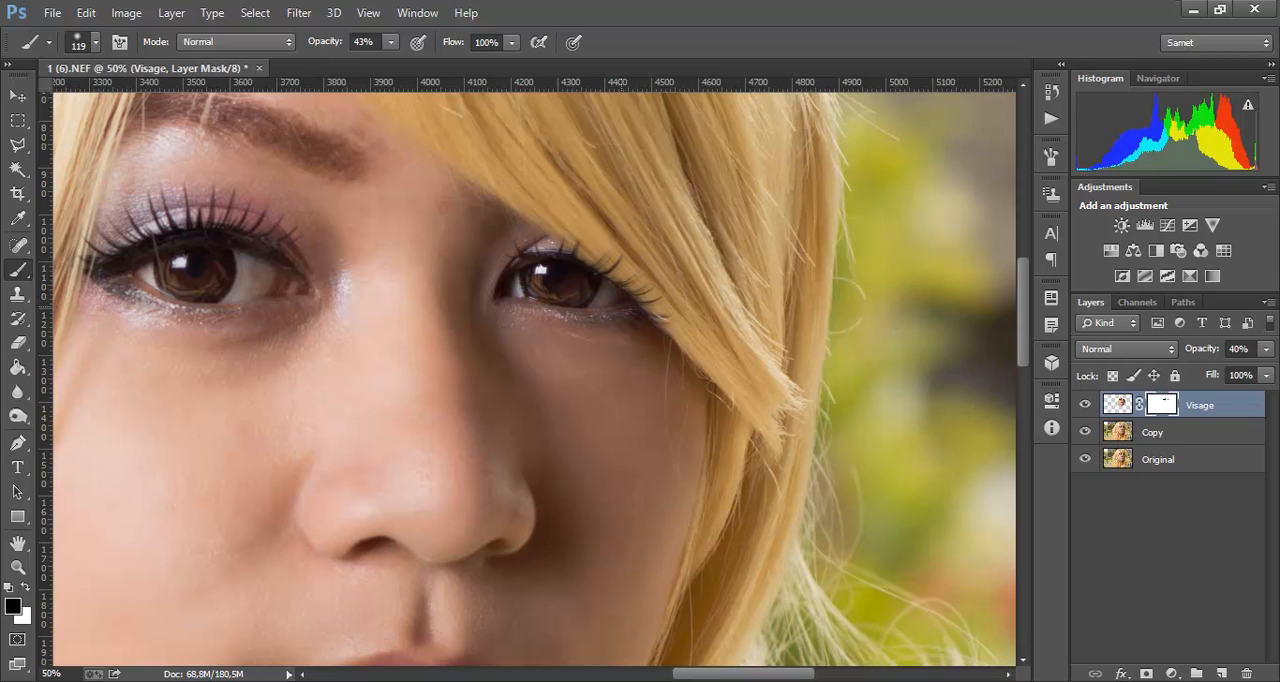
pyautogui.moveTo(580, 310); pyautogui.dragTo(529, 287)
# Step: Paint black on the Visage mask over the lower nose and the lips to bring back their sharpness
pyautogui.moveTo(603, 412); pyautogui.dragTo(766, 239)
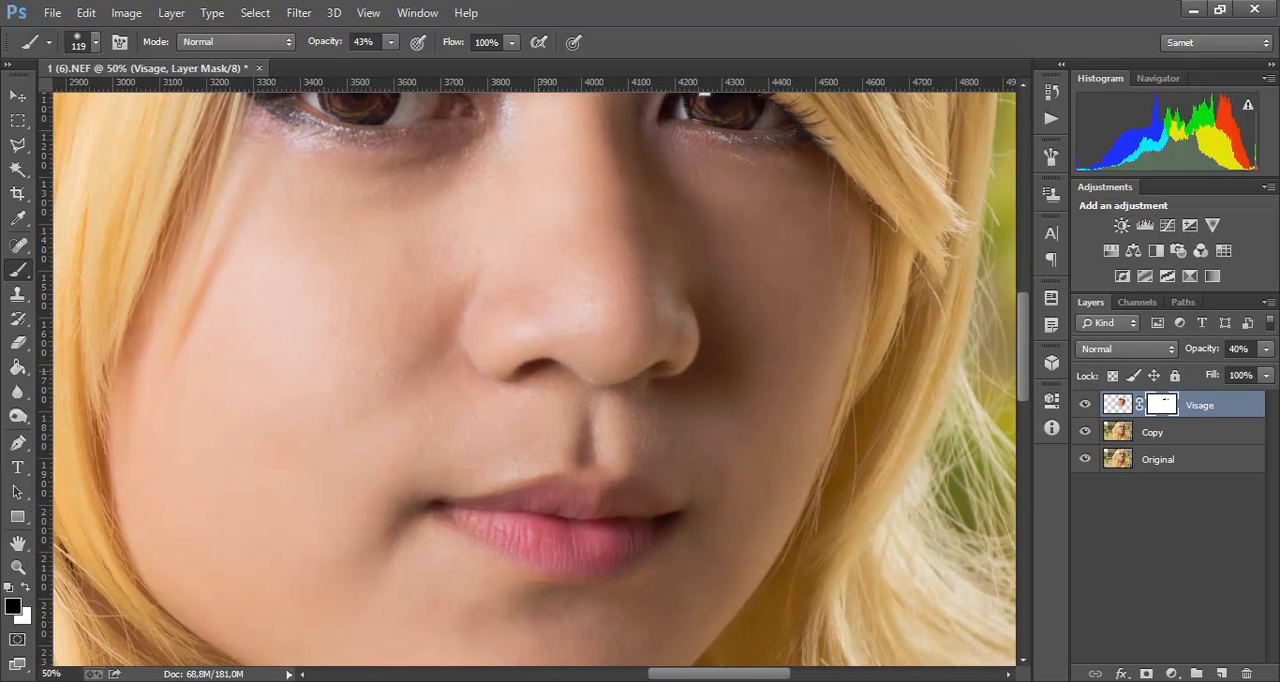
pyautogui.moveTo(572, 371); pyautogui.dragTo(645, 378)
pyautogui.scroll(-3, 676, 380)
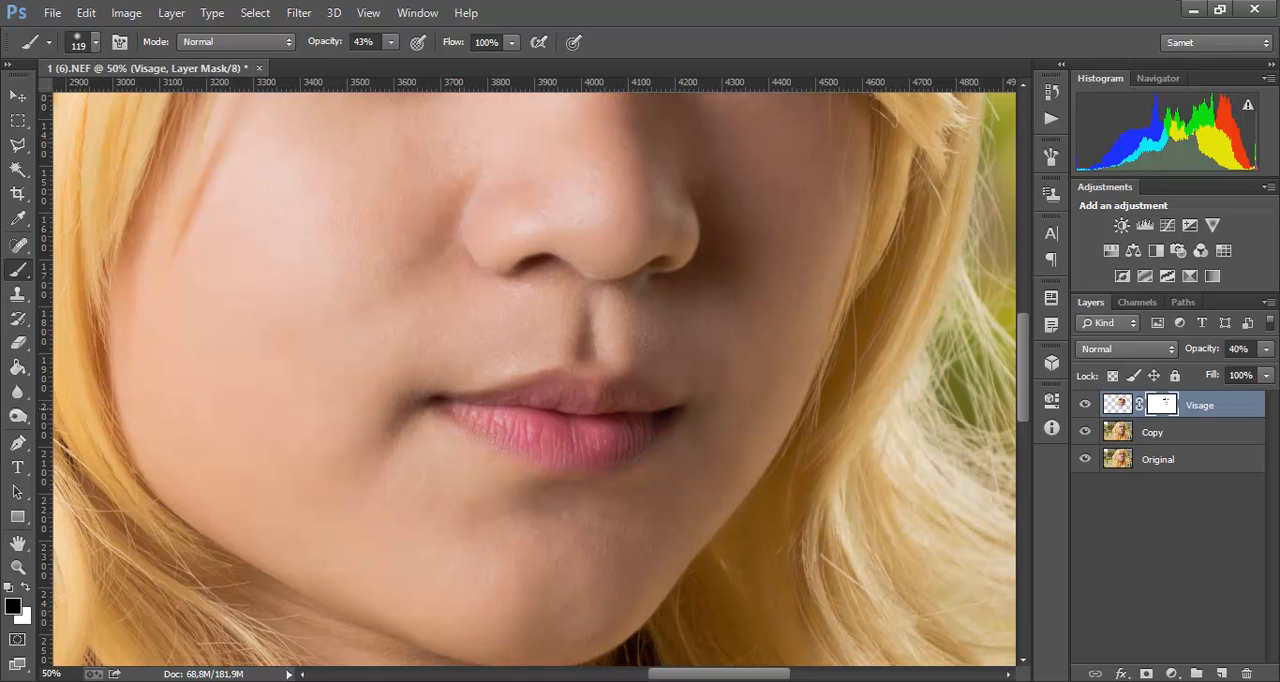
pyautogui.moveTo(454, 407); pyautogui.dragTo(570, 393)
# Step: Enlarge the brush to 319 px and paint black on the Visage mask around the face outline to restore sharpness along the hair edges
pyautogui.moveTo(572, 457); pyautogui.dragTo(672, 338)
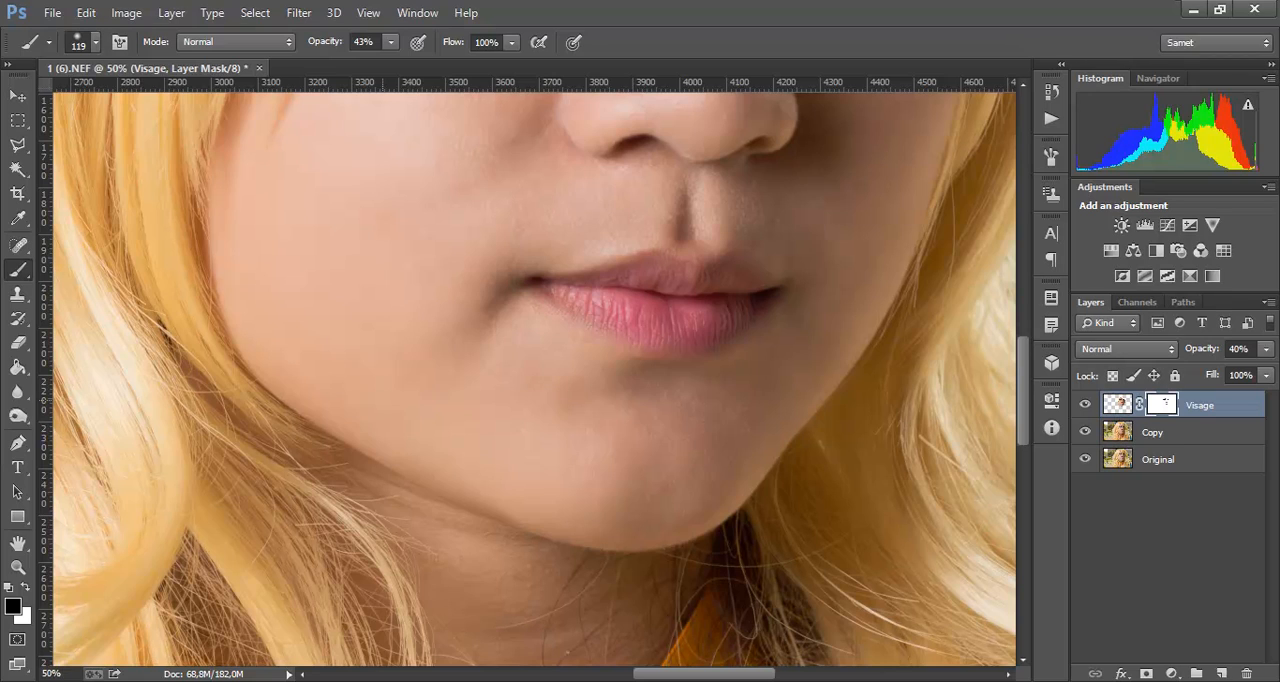
pyautogui.moveTo(383, 400); pyautogui.dragTo(430, 400)
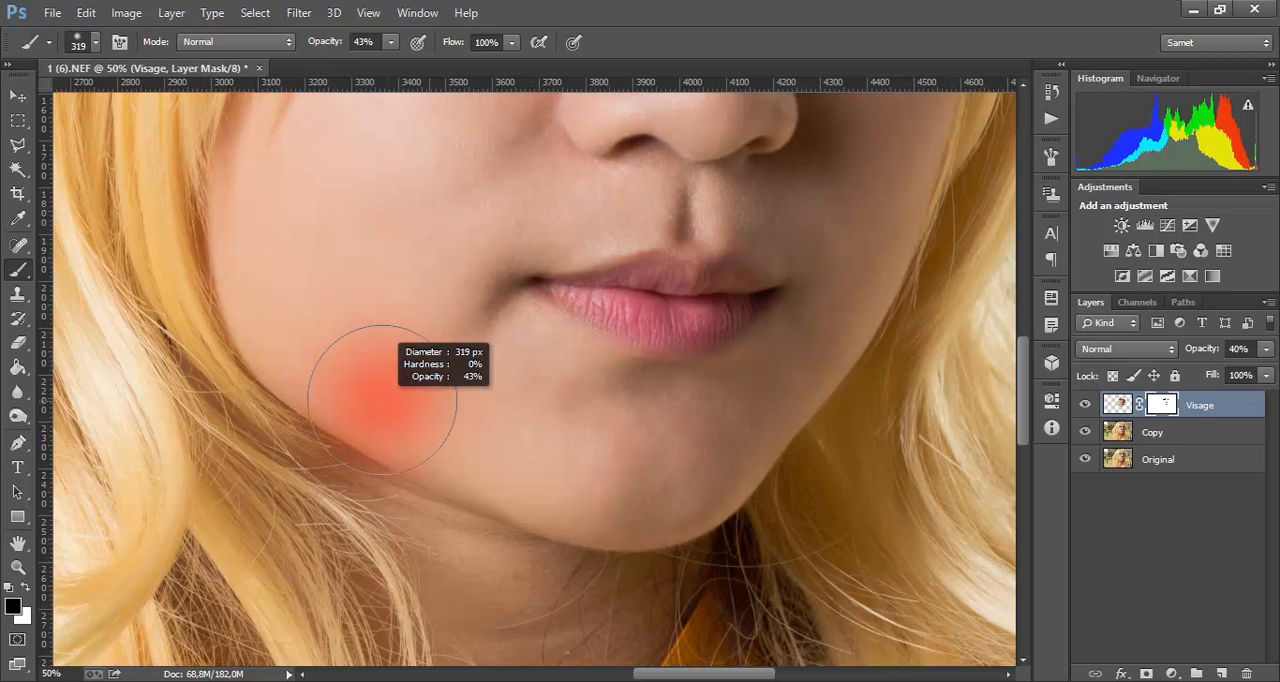
pyautogui.hotkey('ctrl', '-')
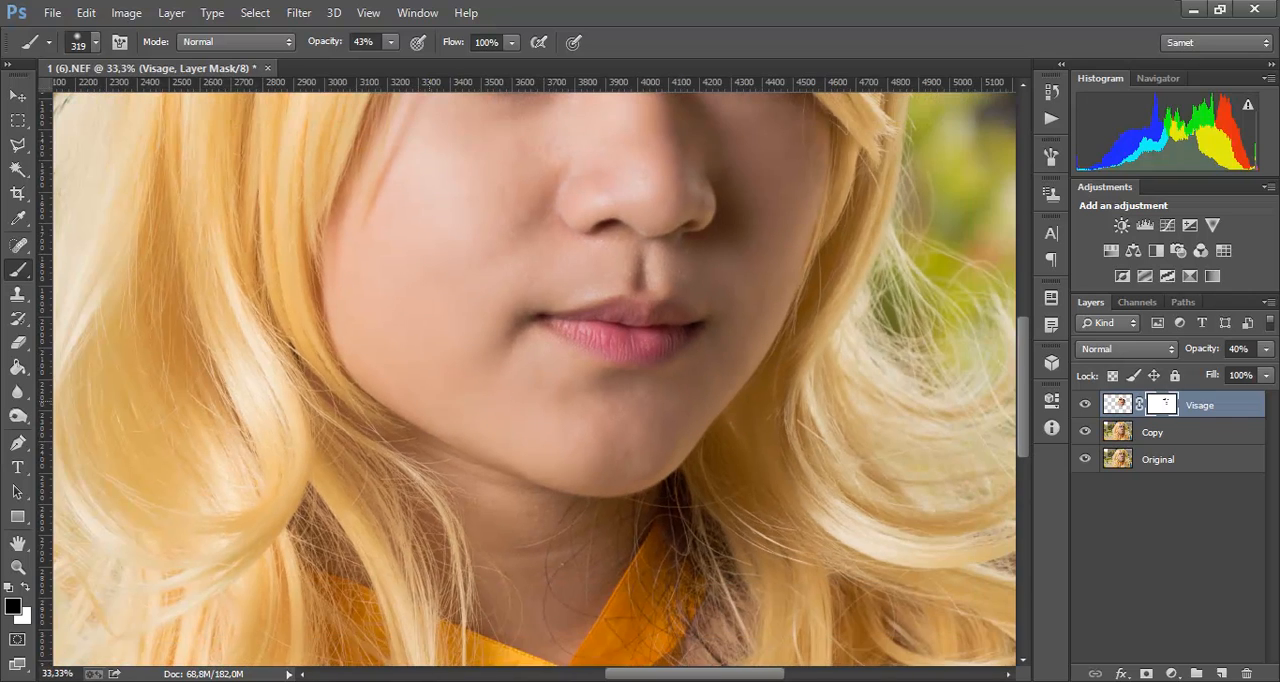
pyautogui.hotkey('ctrl', '-')
pyautogui.moveTo(572, 258); pyautogui.dragTo(536, 370)
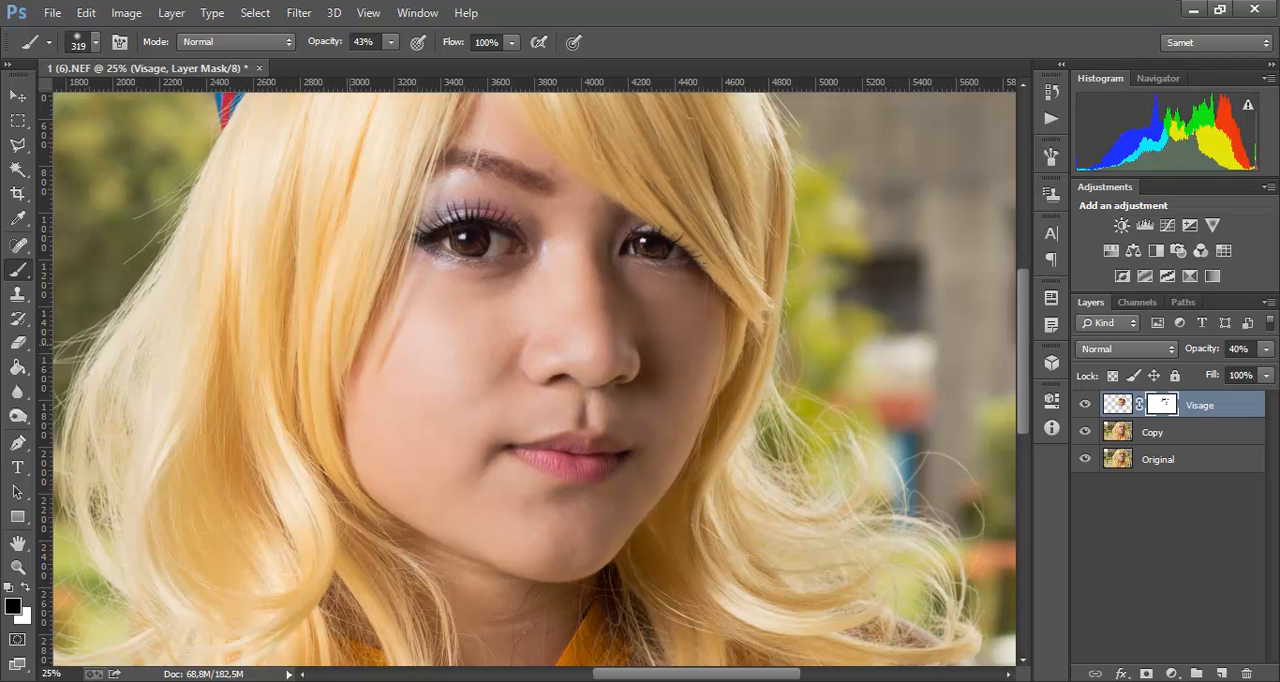
pyautogui.moveTo(329, 400)
pyautogui.mouseDown()
pyautogui.moveTo(343, 465)
pyautogui.moveTo(400, 550)
pyautogui.mouseUp()
pyautogui.moveTo(673, 520); pyautogui.dragTo(673, 512)
pyautogui.moveTo(752, 290); pyautogui.dragTo(739, 254)
pyautogui.moveTo(582, 135); pyautogui.dragTo(667, 388)
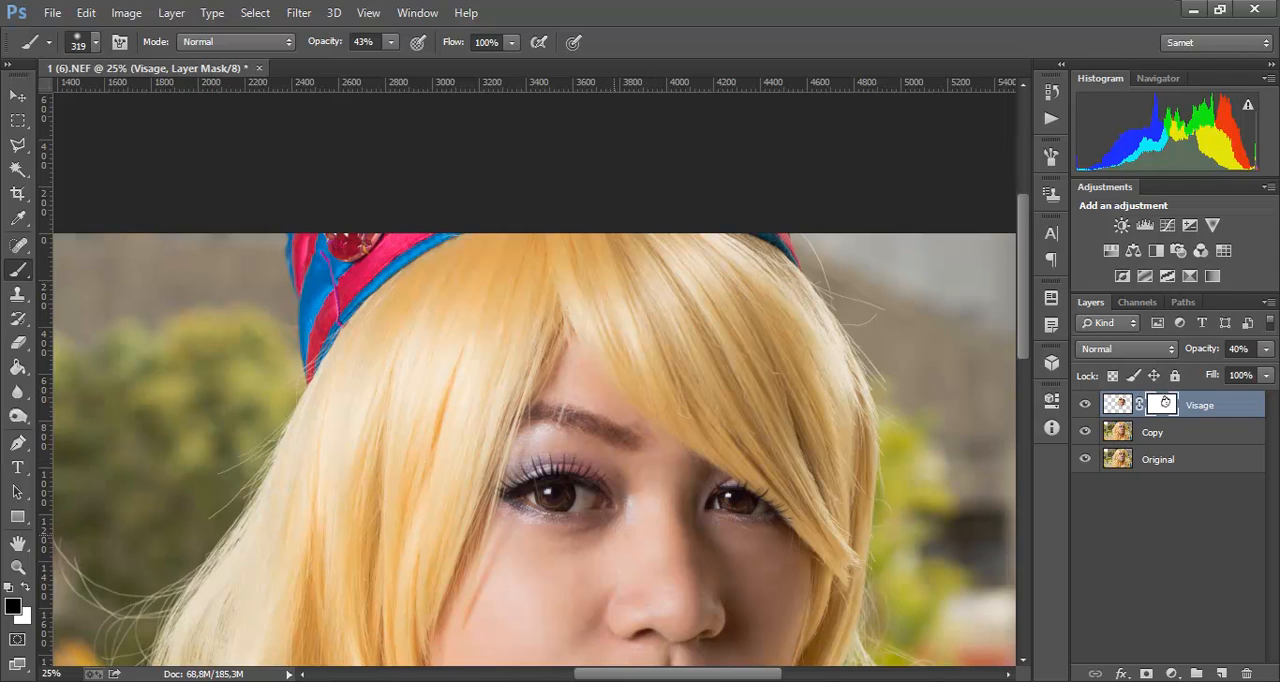
pyautogui.moveTo(614, 534); pyautogui.dragTo(473, 273)
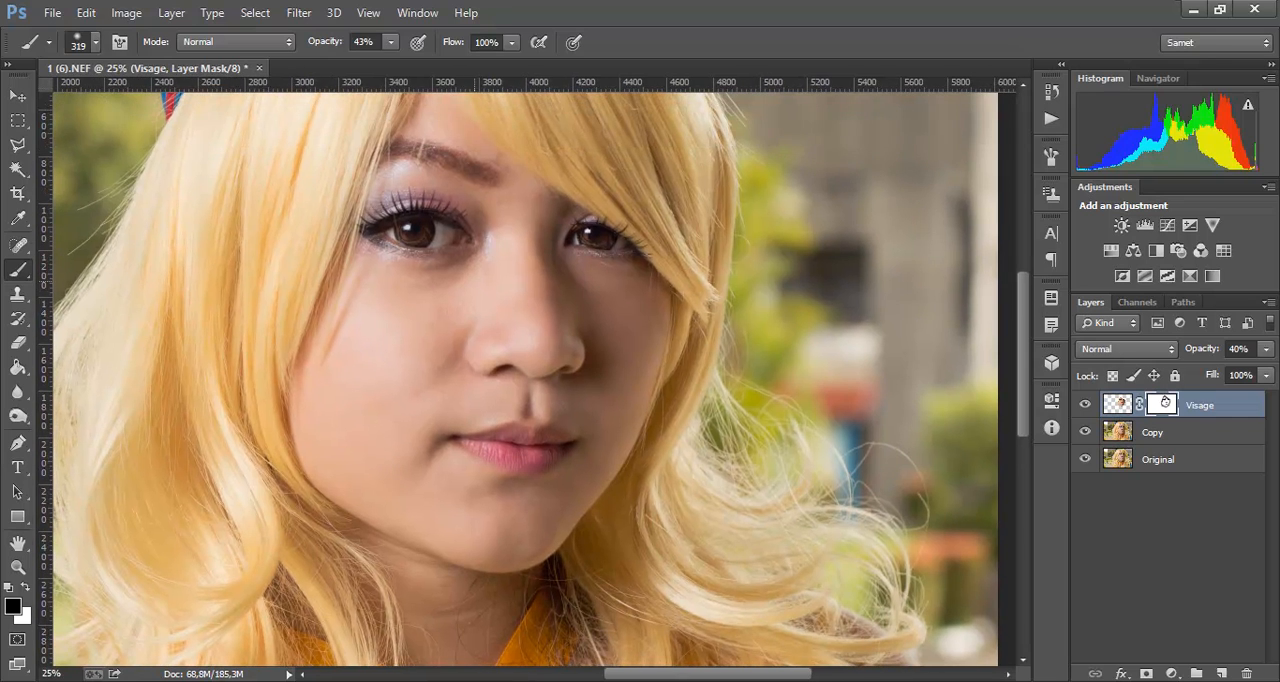
# Step: Compare the whole portrait with and without the skin blur by hiding the Visage layer and showing it again
pyautogui.hotkey('ctrl', '-')
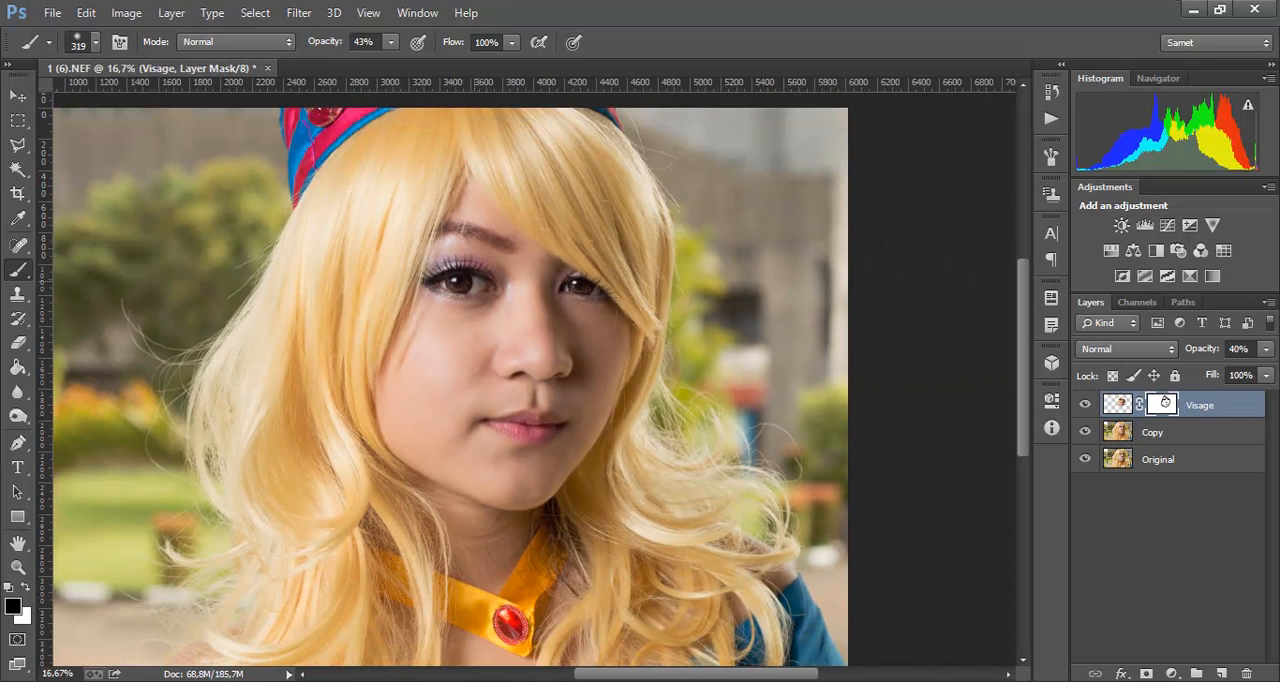
pyautogui.click(1085, 405)
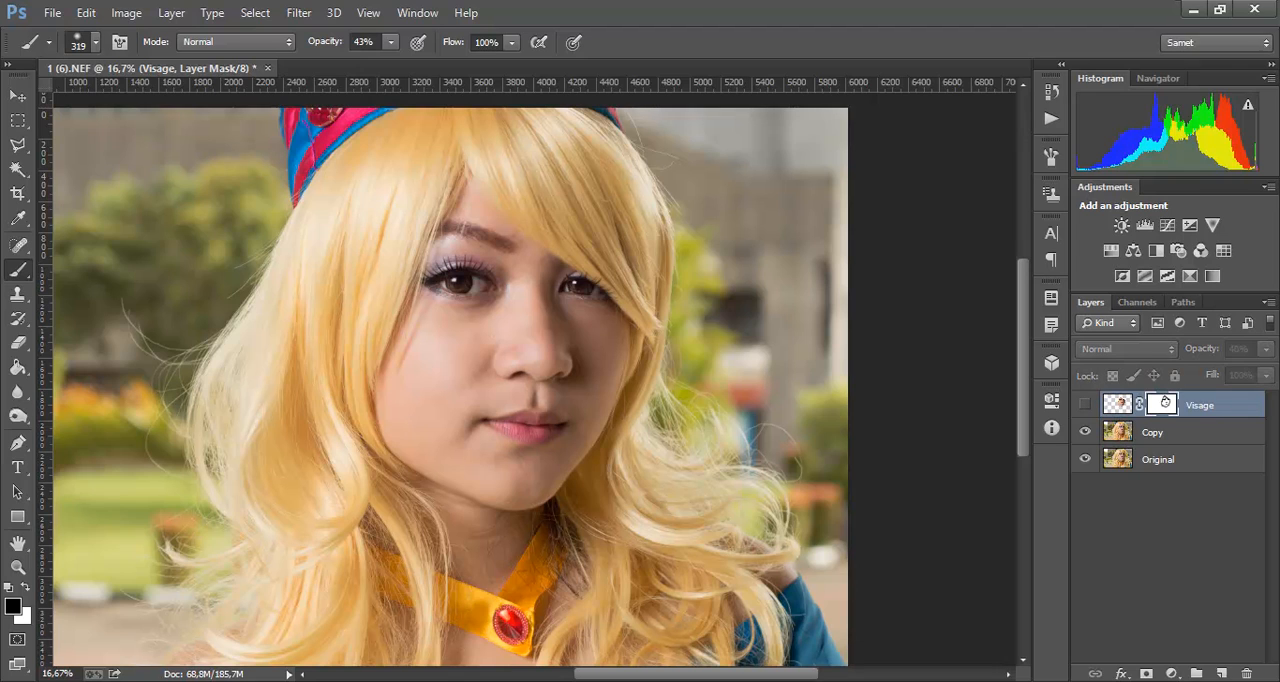
pyautogui.click(1085, 405)
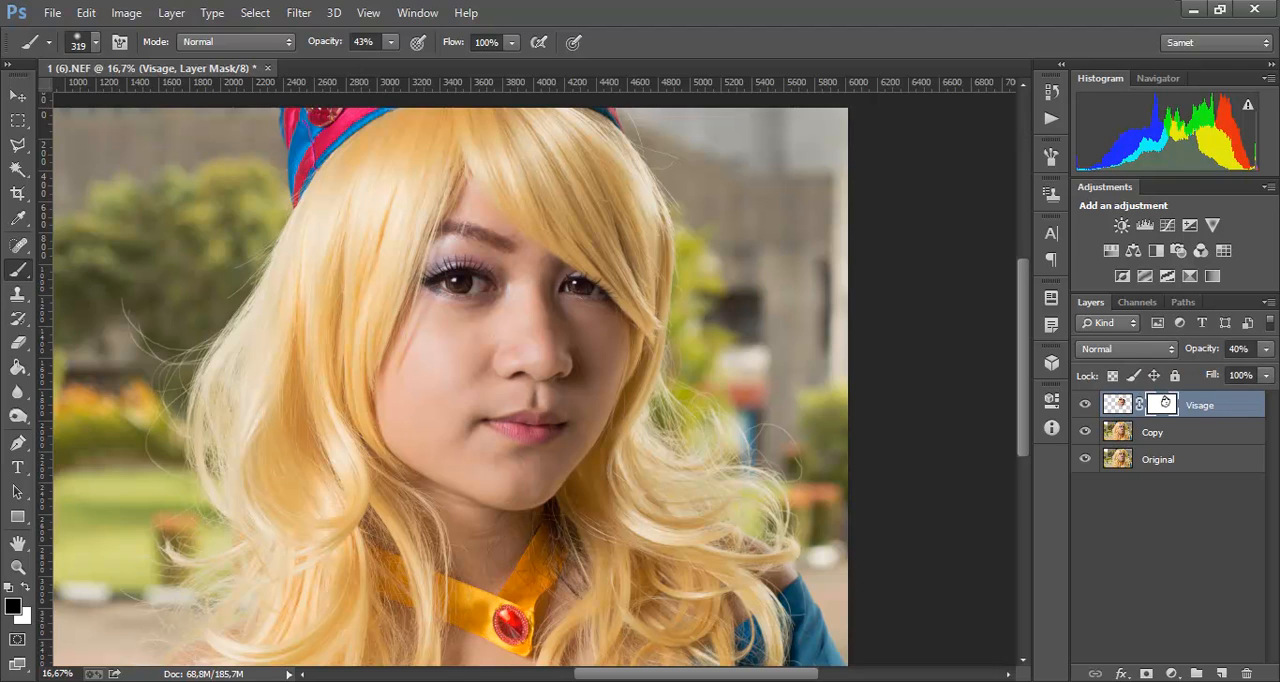
# Step: Inspect the eyes, nose and cheeks at 50% zoom with the Visage layer hidden and shown again
pyautogui.hotkey('ctrl', '+')
pyautogui.hotkey('ctrl', '+')
pyautogui.hotkey('ctrl', '+')
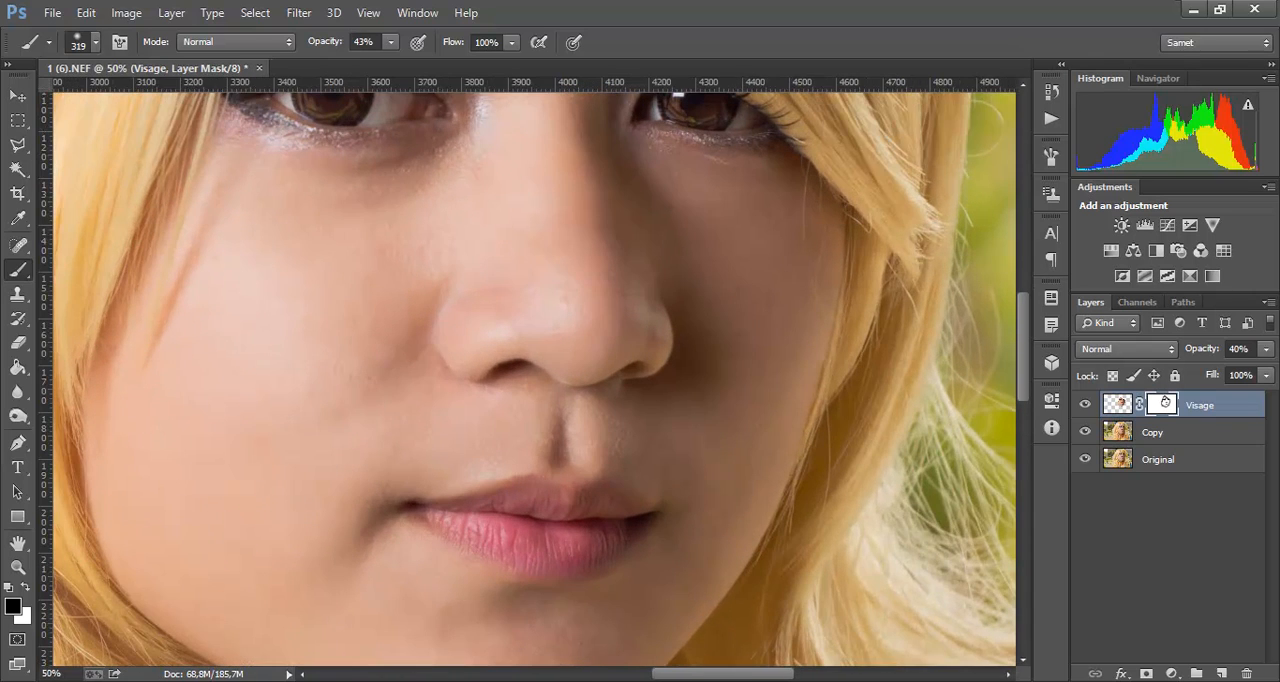
pyautogui.moveTo(540, 300); pyautogui.dragTo(548, 383)
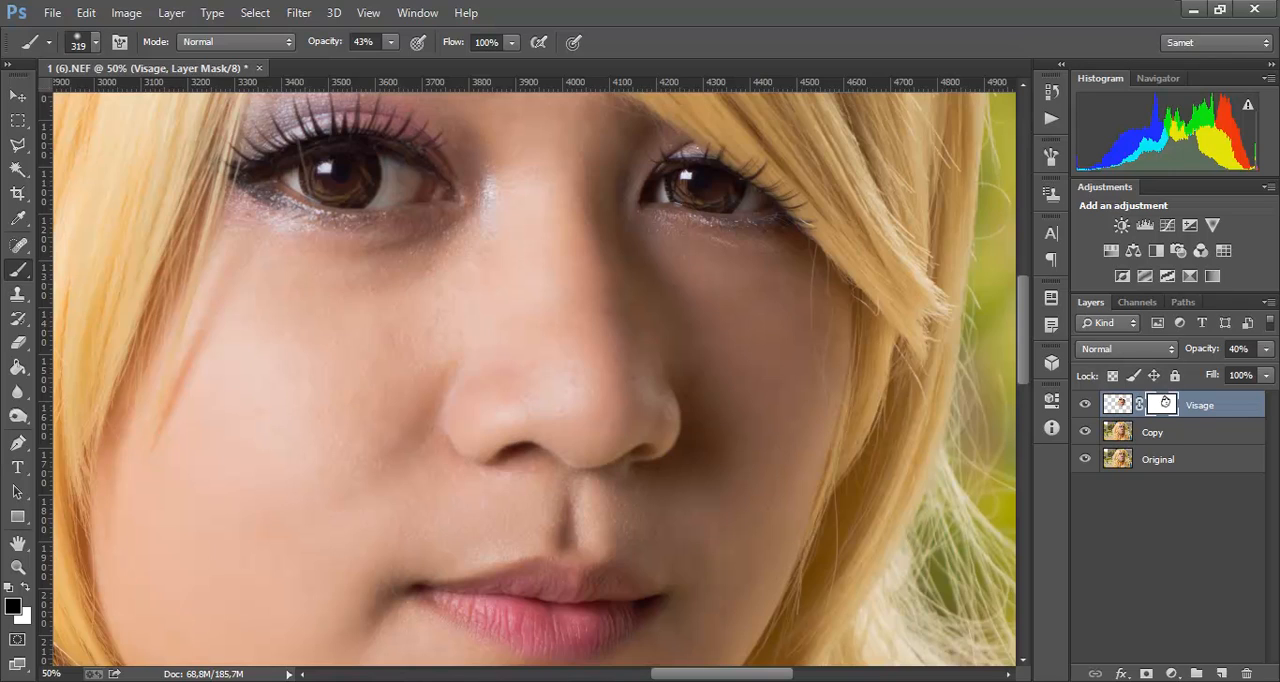
pyautogui.hotkey('ctrl', ',')
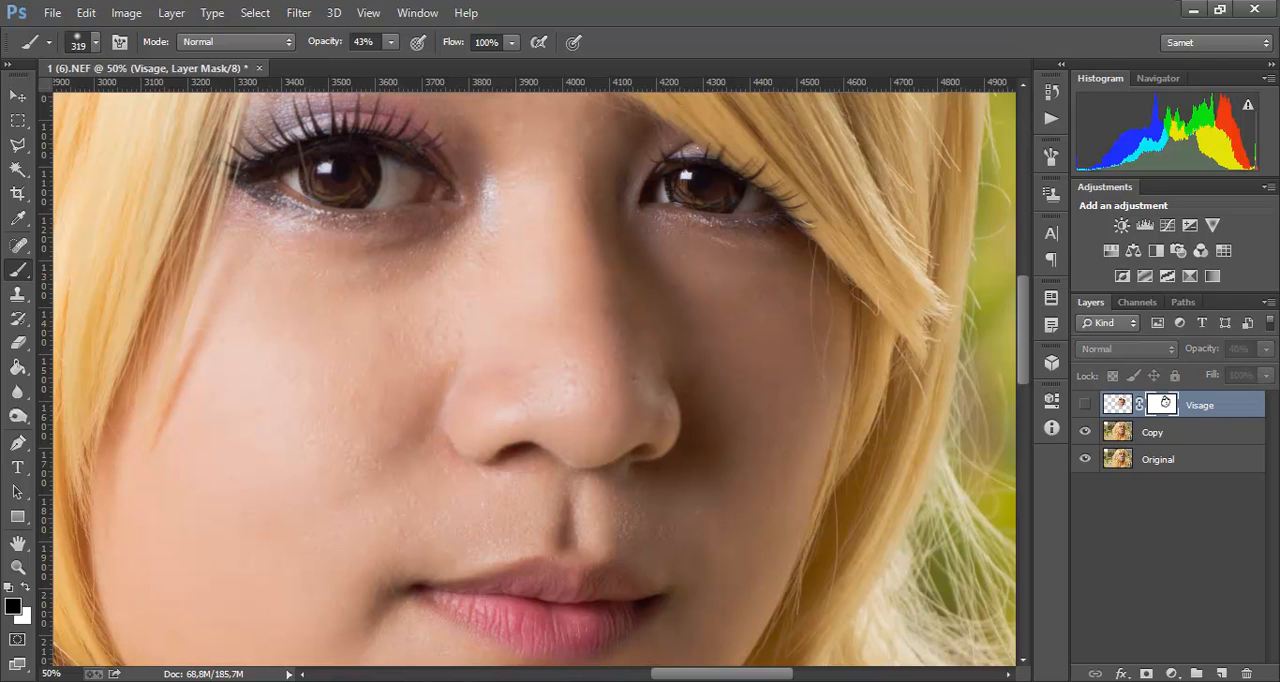
pyautogui.hotkey('ctrl', ',')
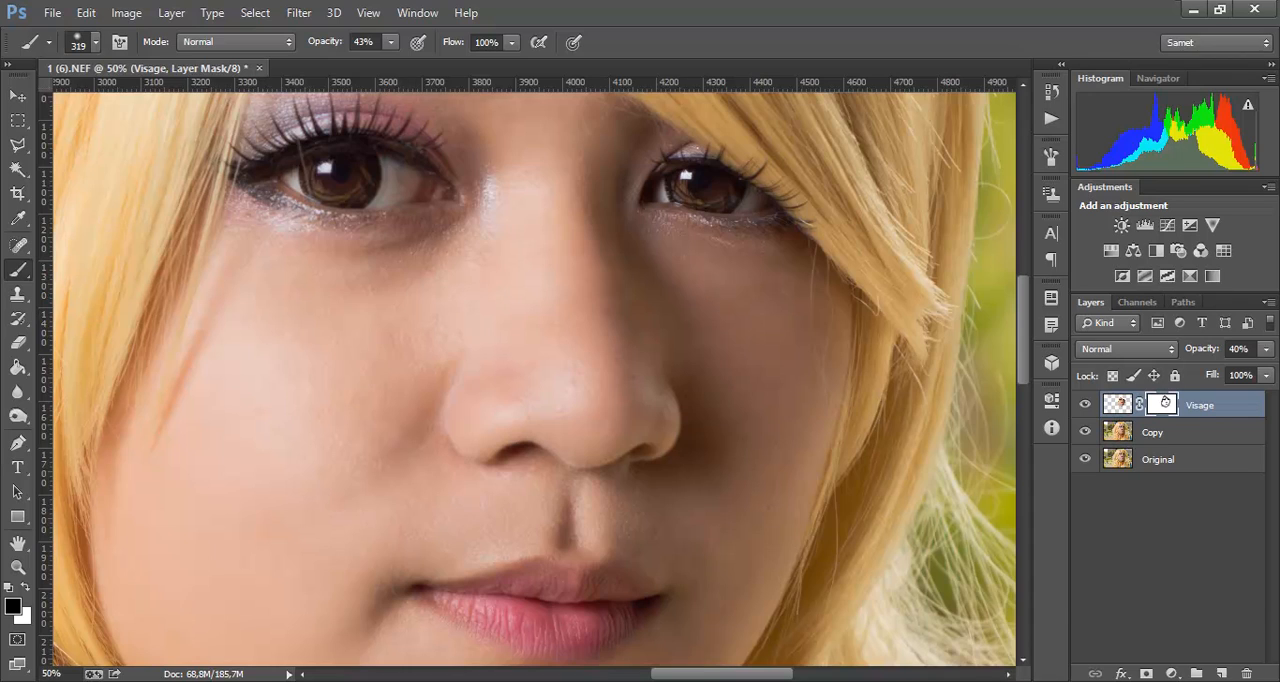
# Step: Apply the layer mask of the Visage layer permanently to its pixels
pyautogui.rightClick(1165, 402)
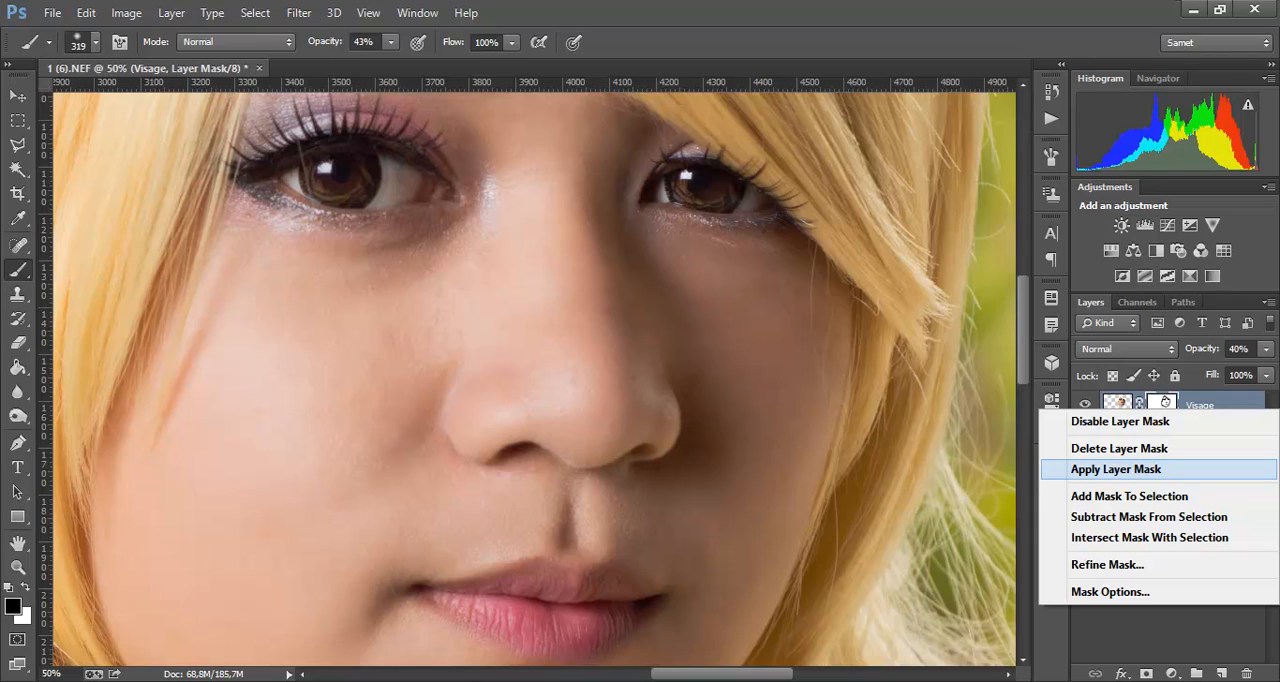
pyautogui.click(1115, 469)
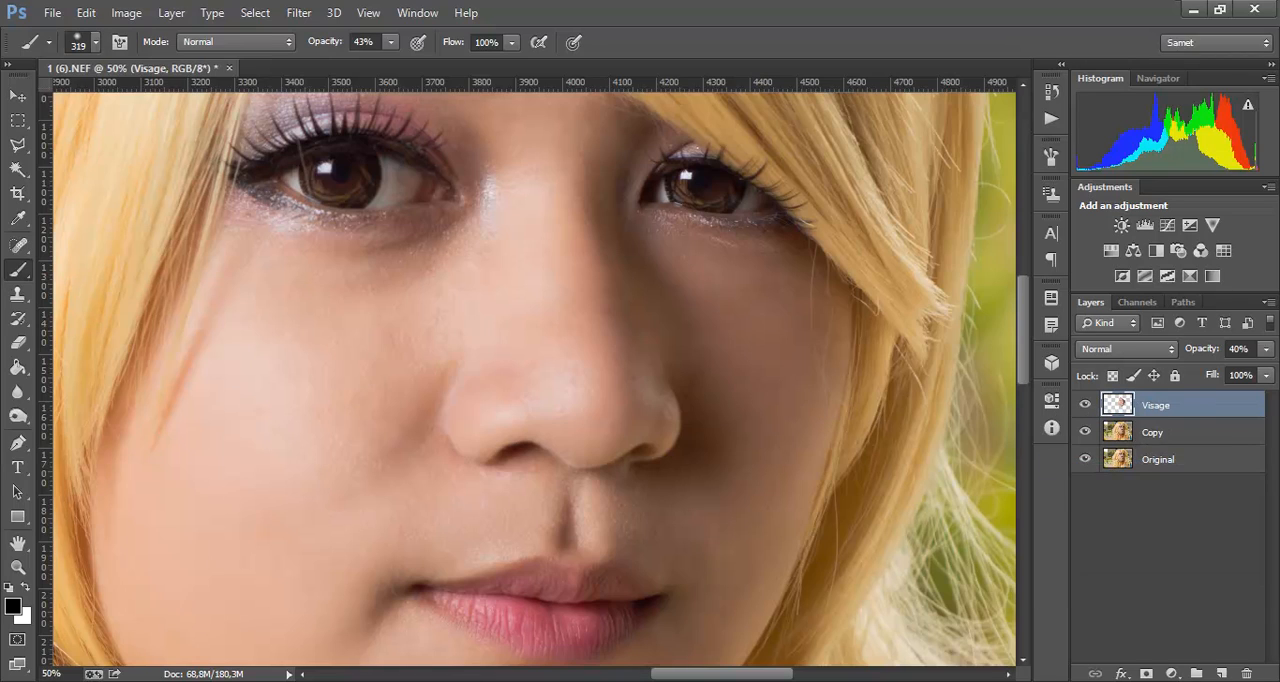
# Step: Compare the unretouched Original with the healed and blurred versions by hiding the Visage and Copy layers and showing them again
pyautogui.click(1085, 431)
pyautogui.click(1085, 404)
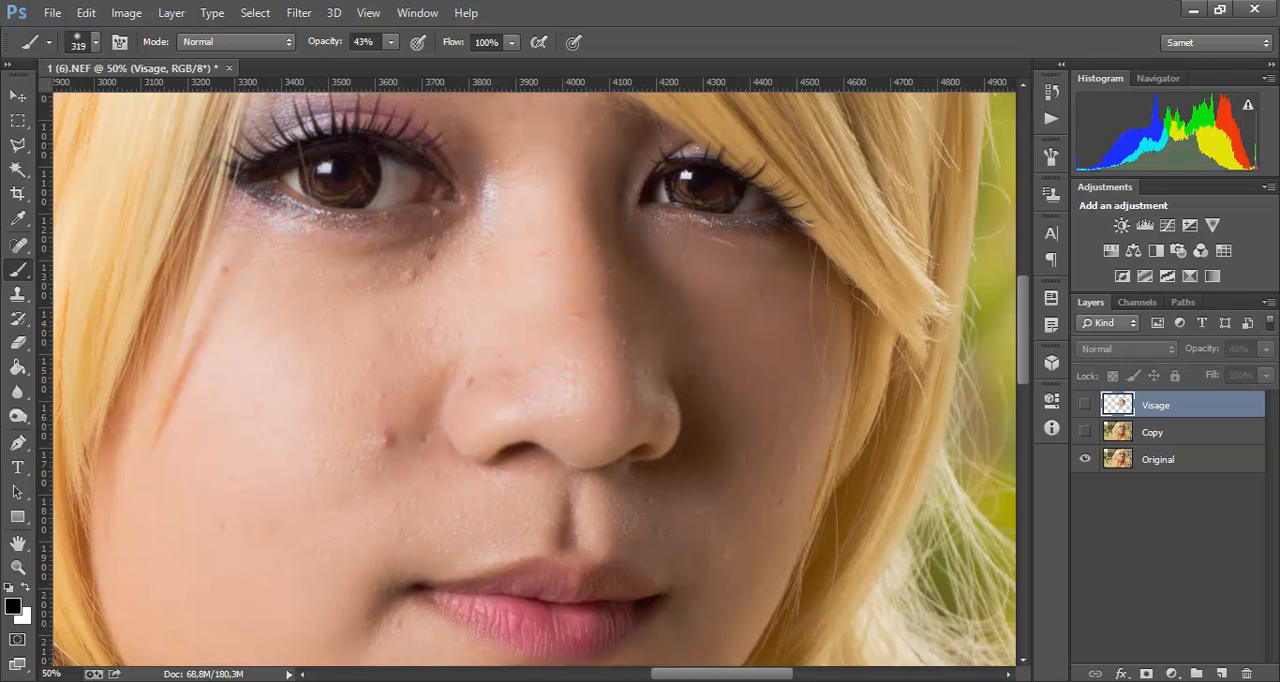
pyautogui.click(1160, 459)
pyautogui.click(1085, 431)
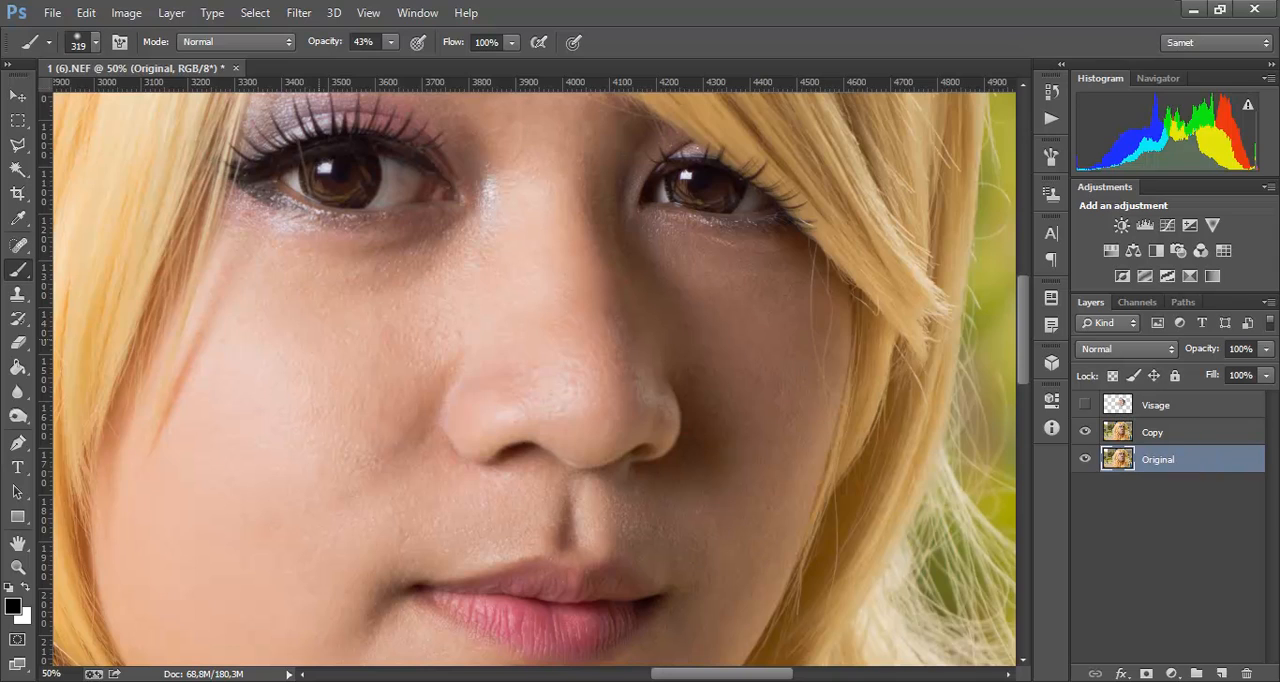
pyautogui.click(18, 245)
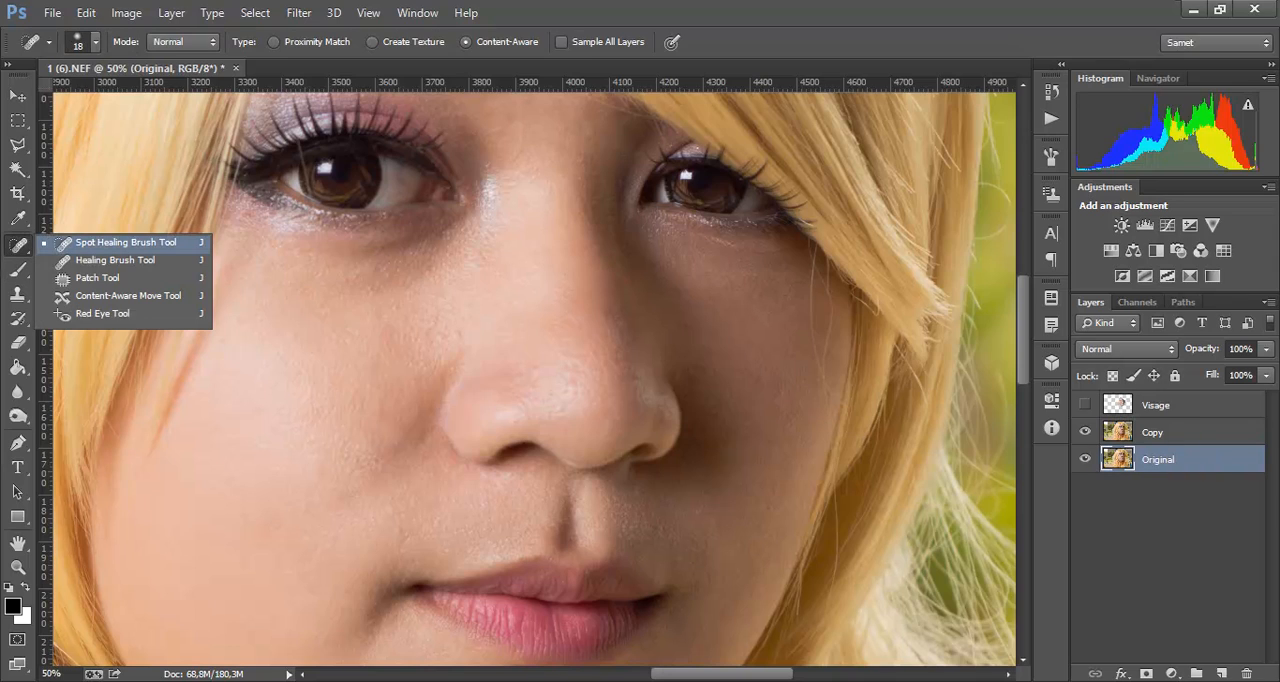
pyautogui.click(18, 245)
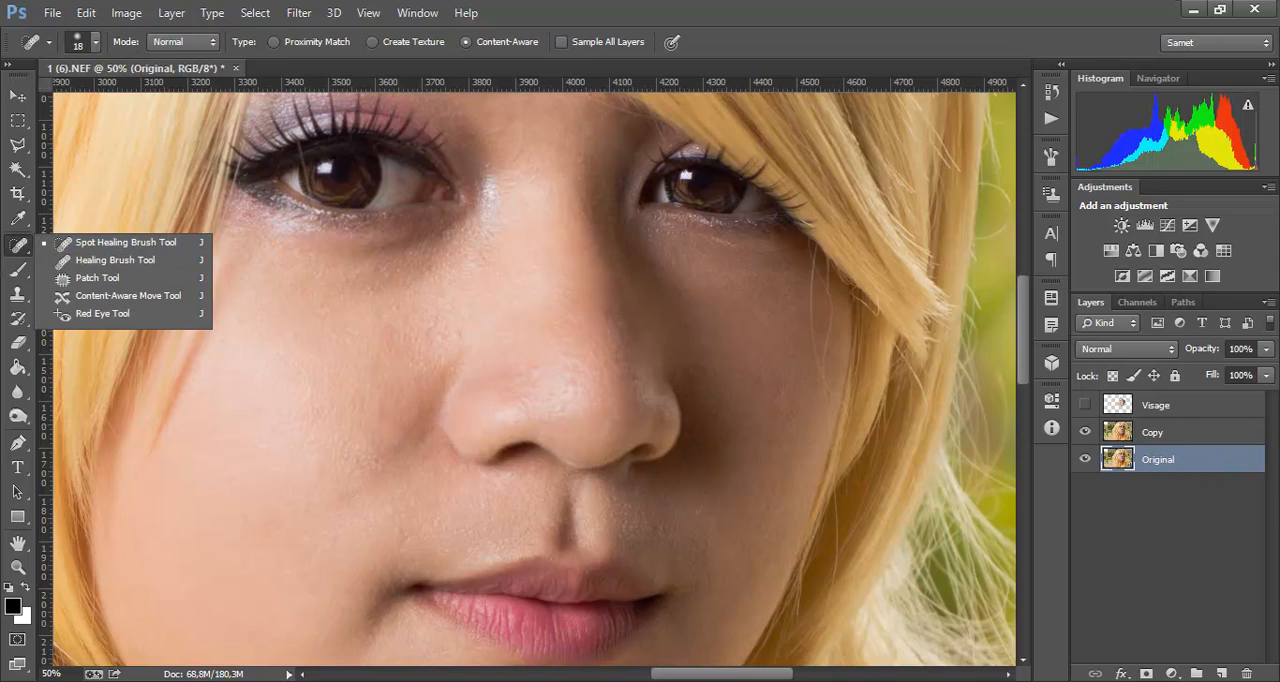
pyautogui.click(1085, 405)
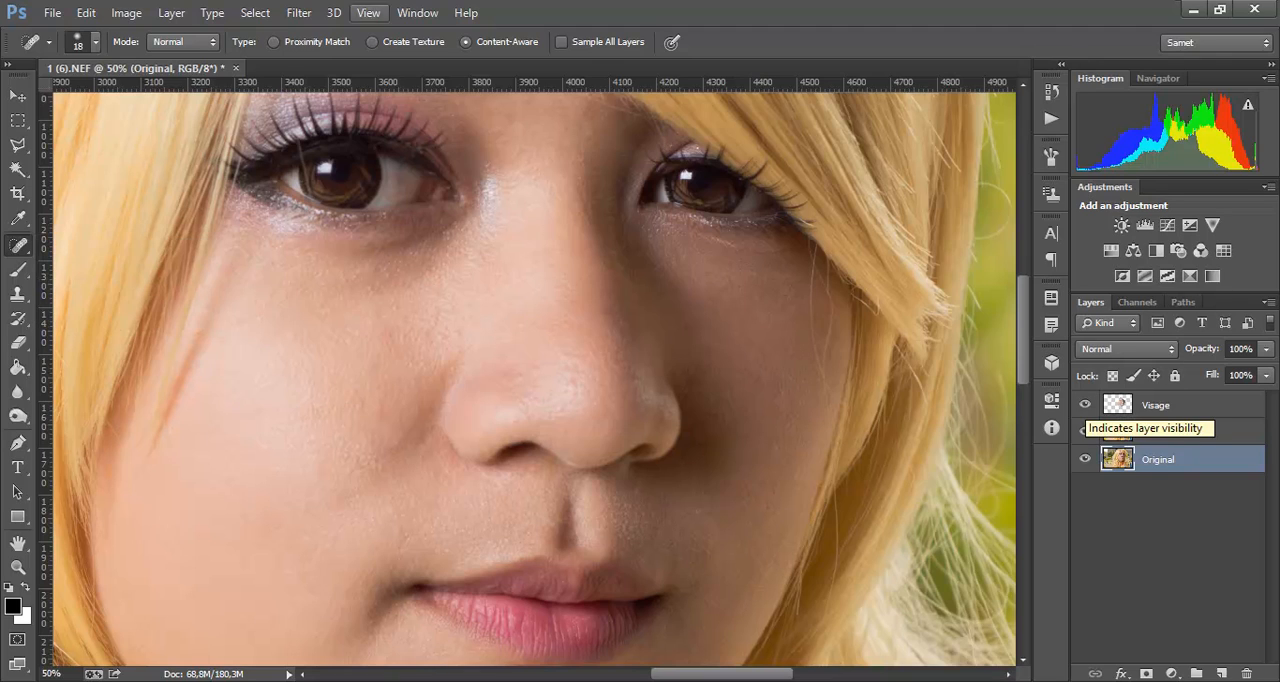
pyautogui.click(299, 12)
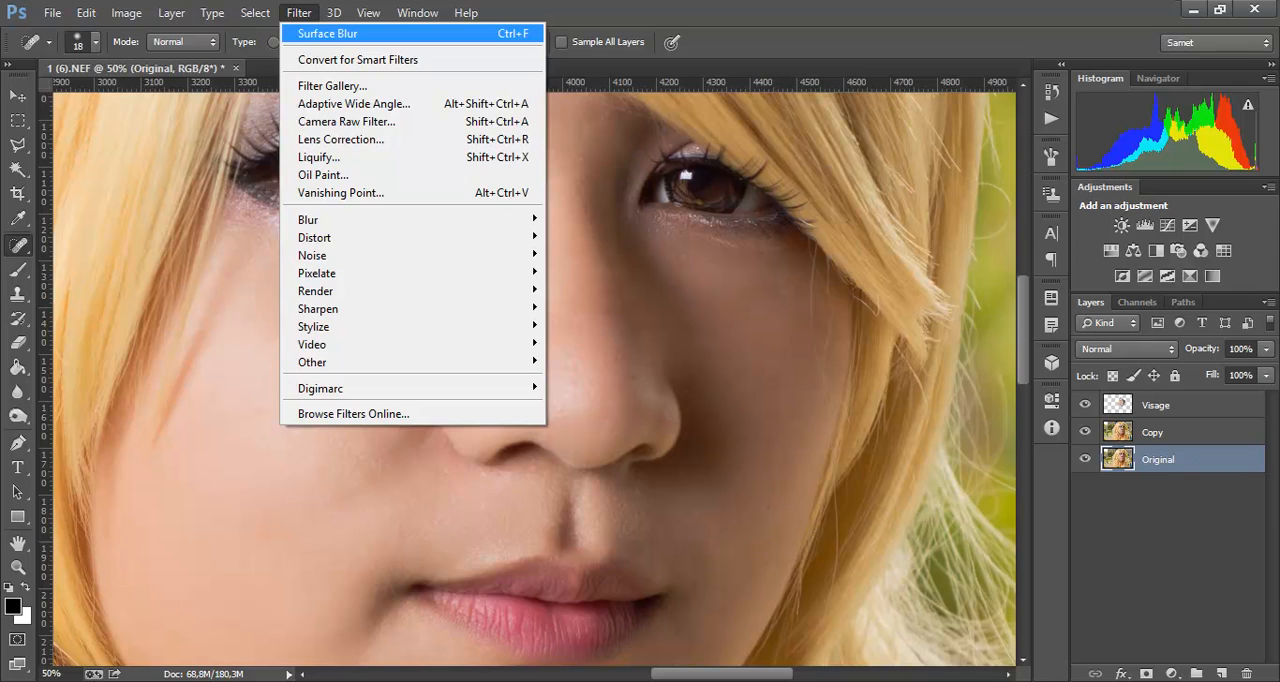
pyautogui.click(417, 13)
pyautogui.click(299, 13)
pyautogui.click(299, 13)
pyautogui.click(299, 13)
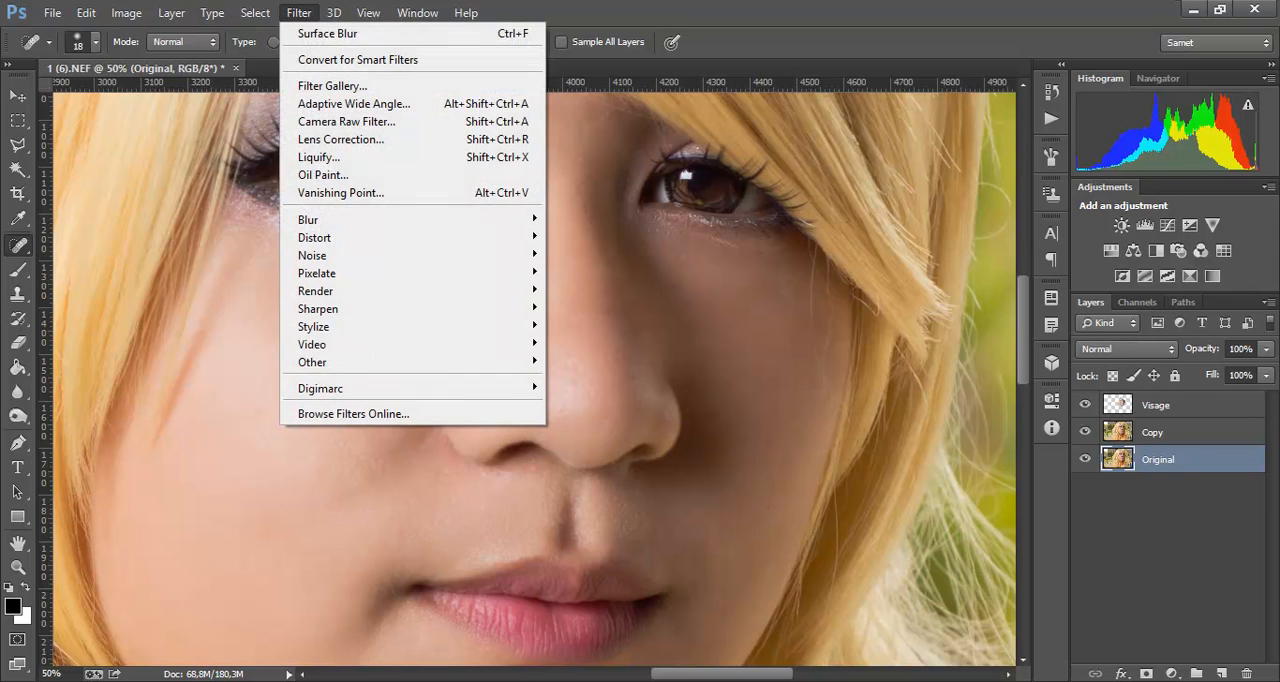
pyautogui.click(466, 13)
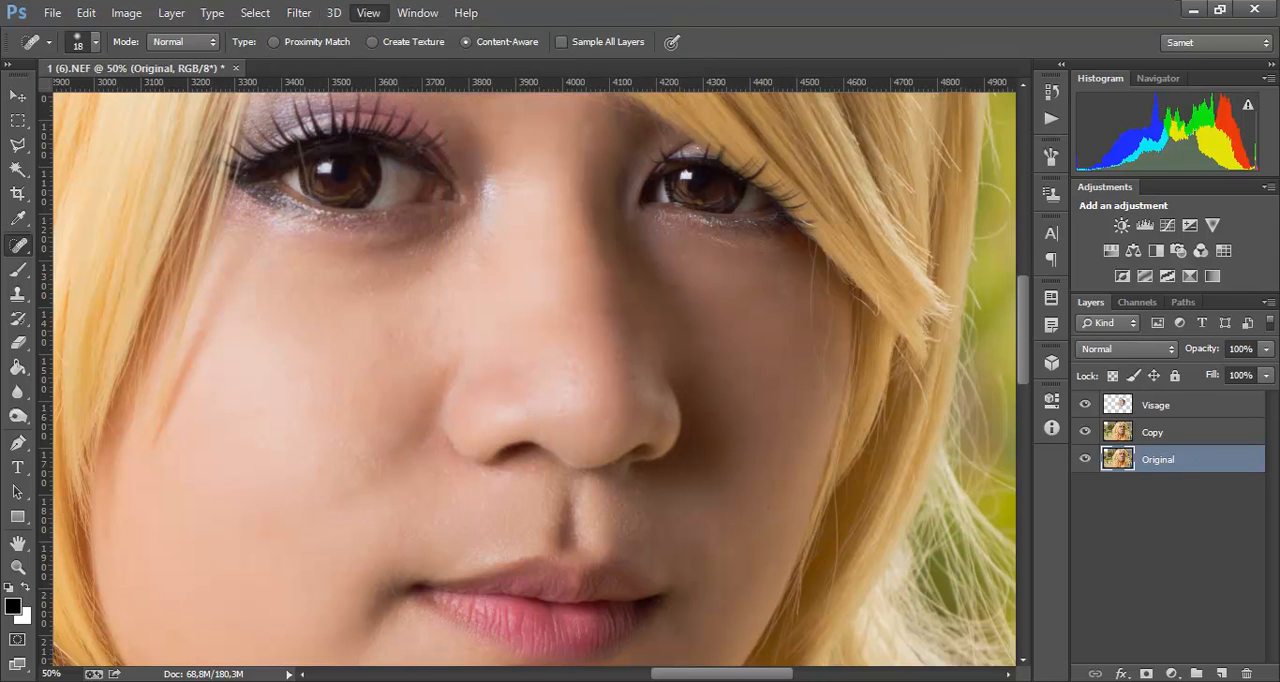
pyautogui.click(299, 13)
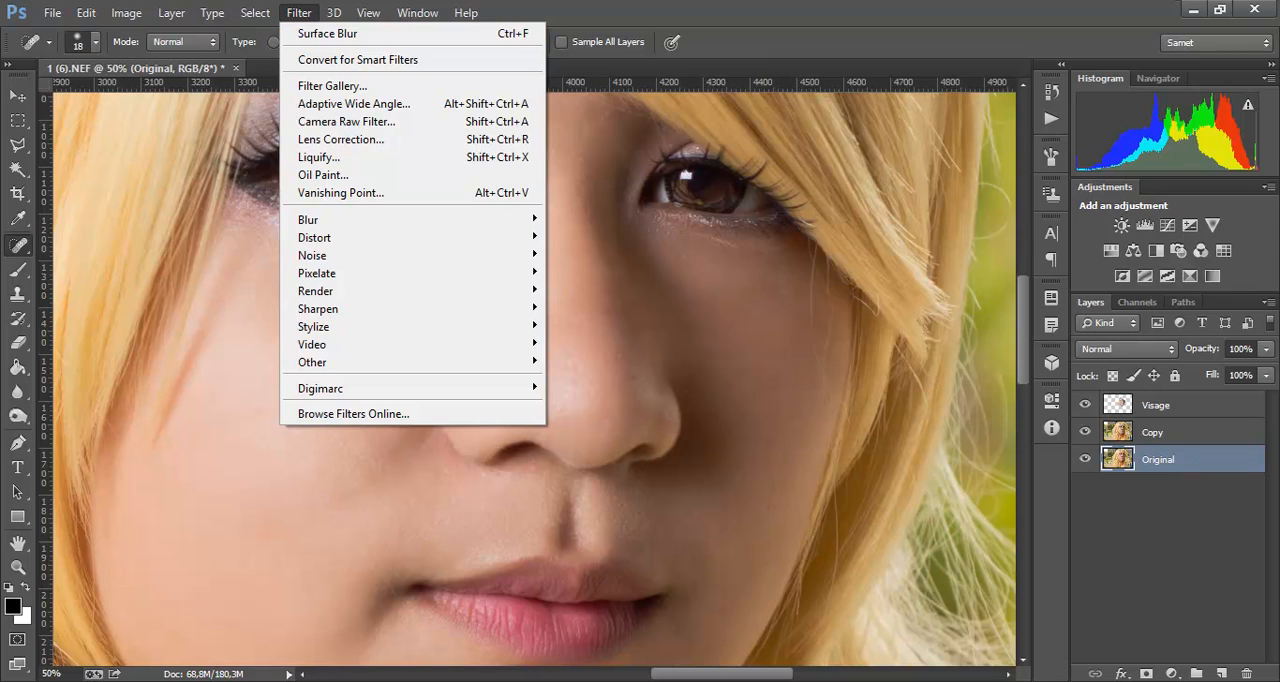
pyautogui.click(417, 13)
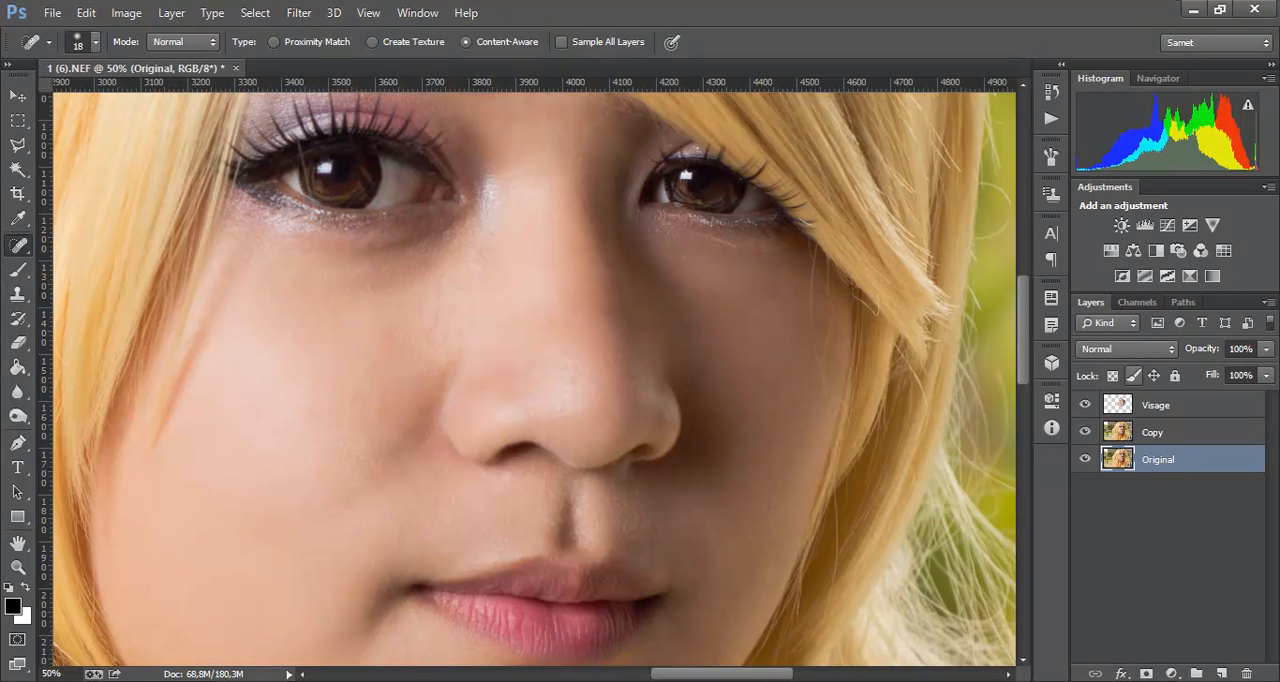
pyautogui.click(1153, 432)
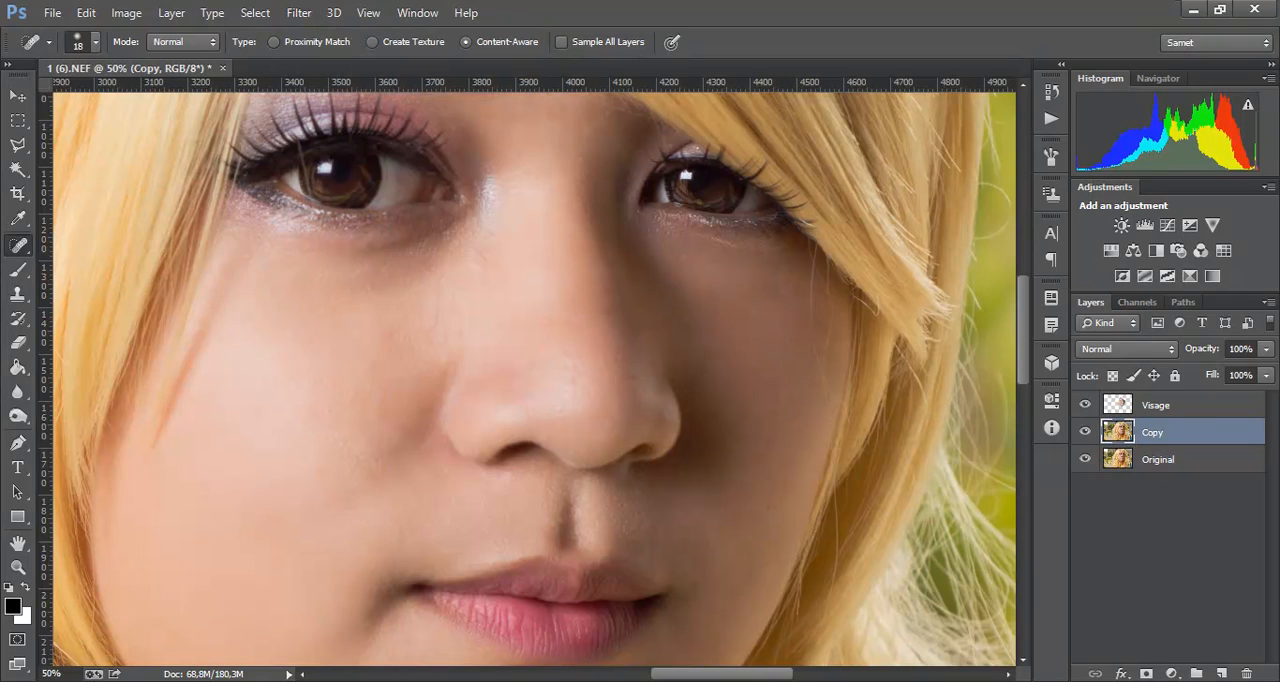
pyautogui.click(1158, 459)
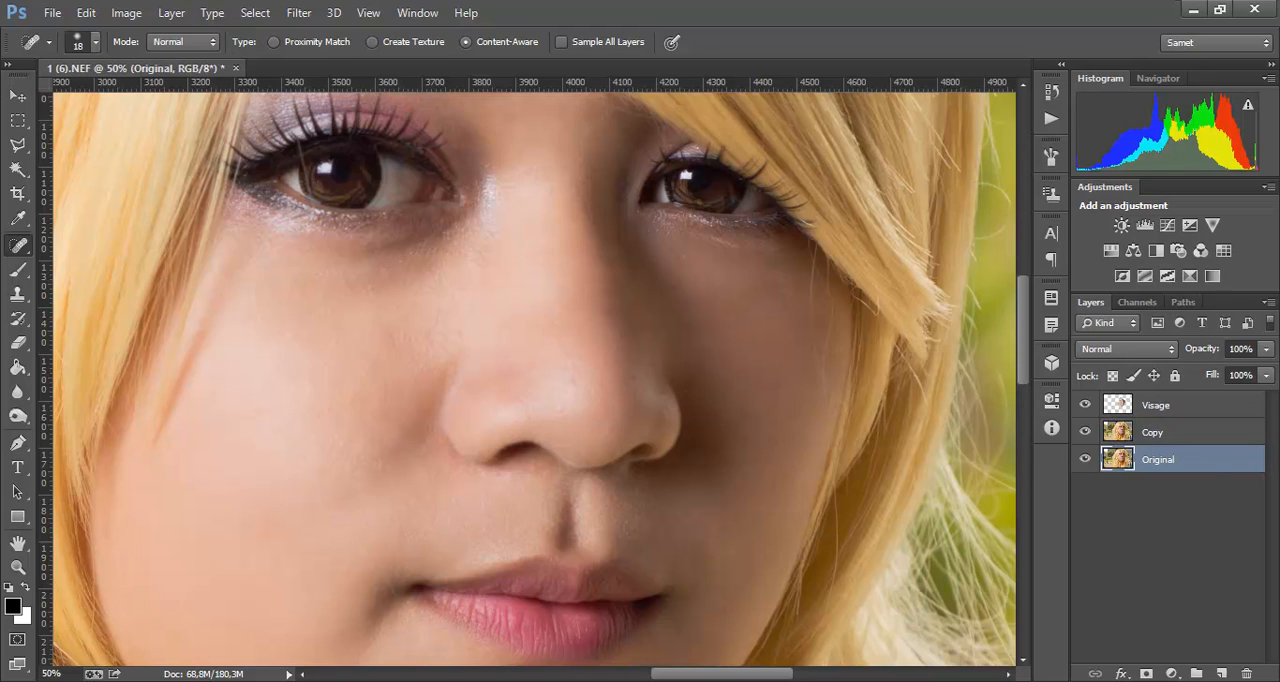